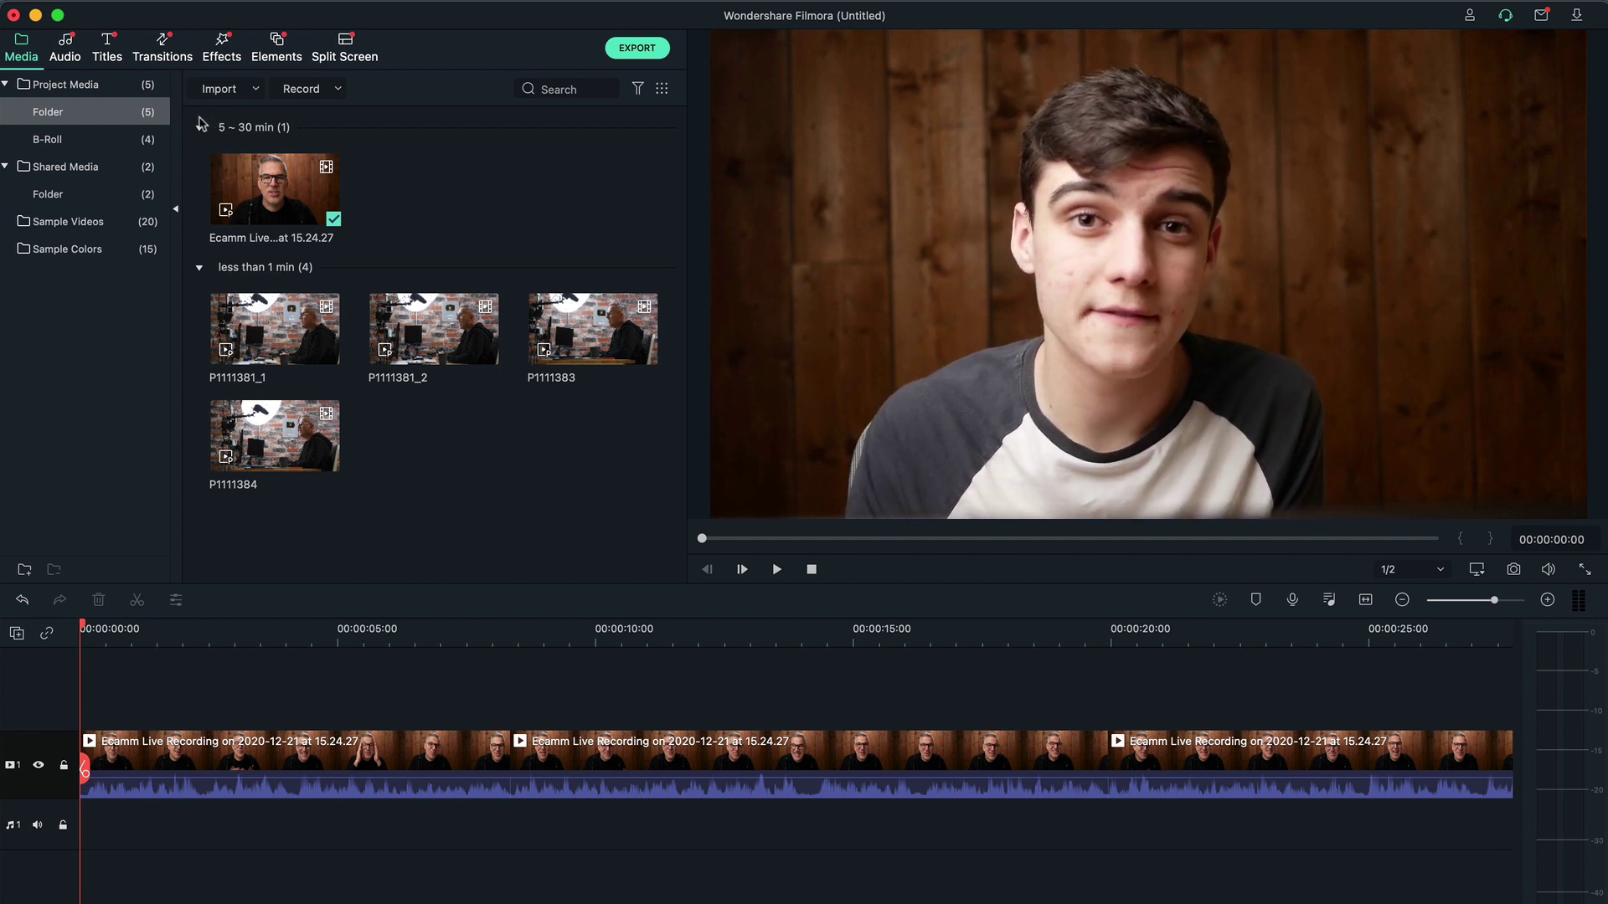
- Open the music library, look at Filmstock, then expand the Included music categories
left_click(67, 50)
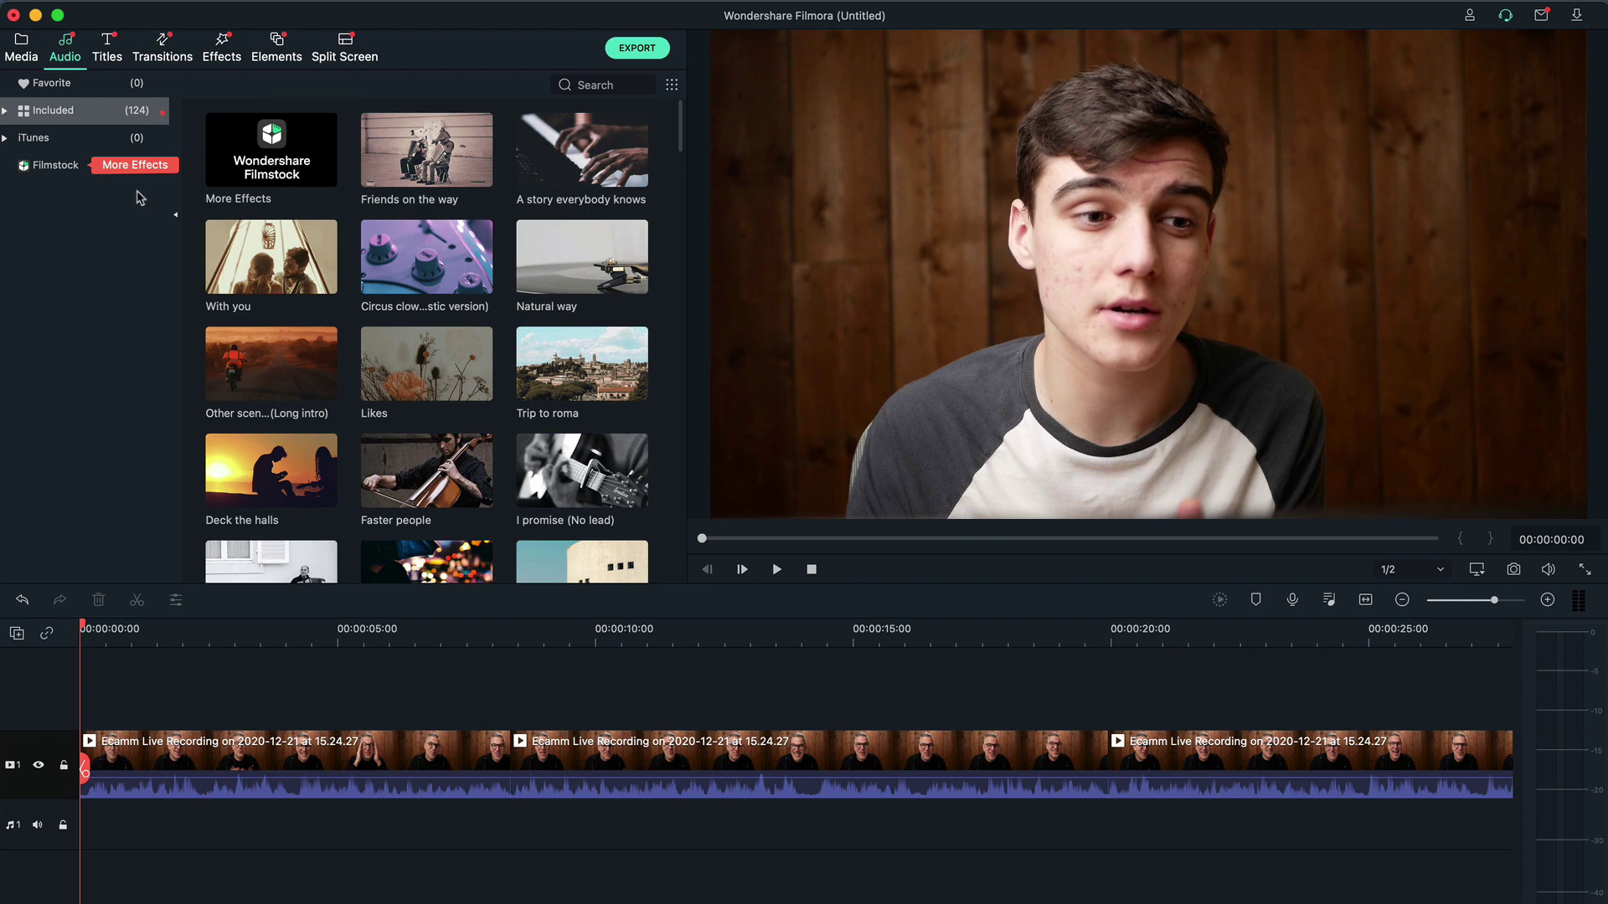
left_click(71, 167)
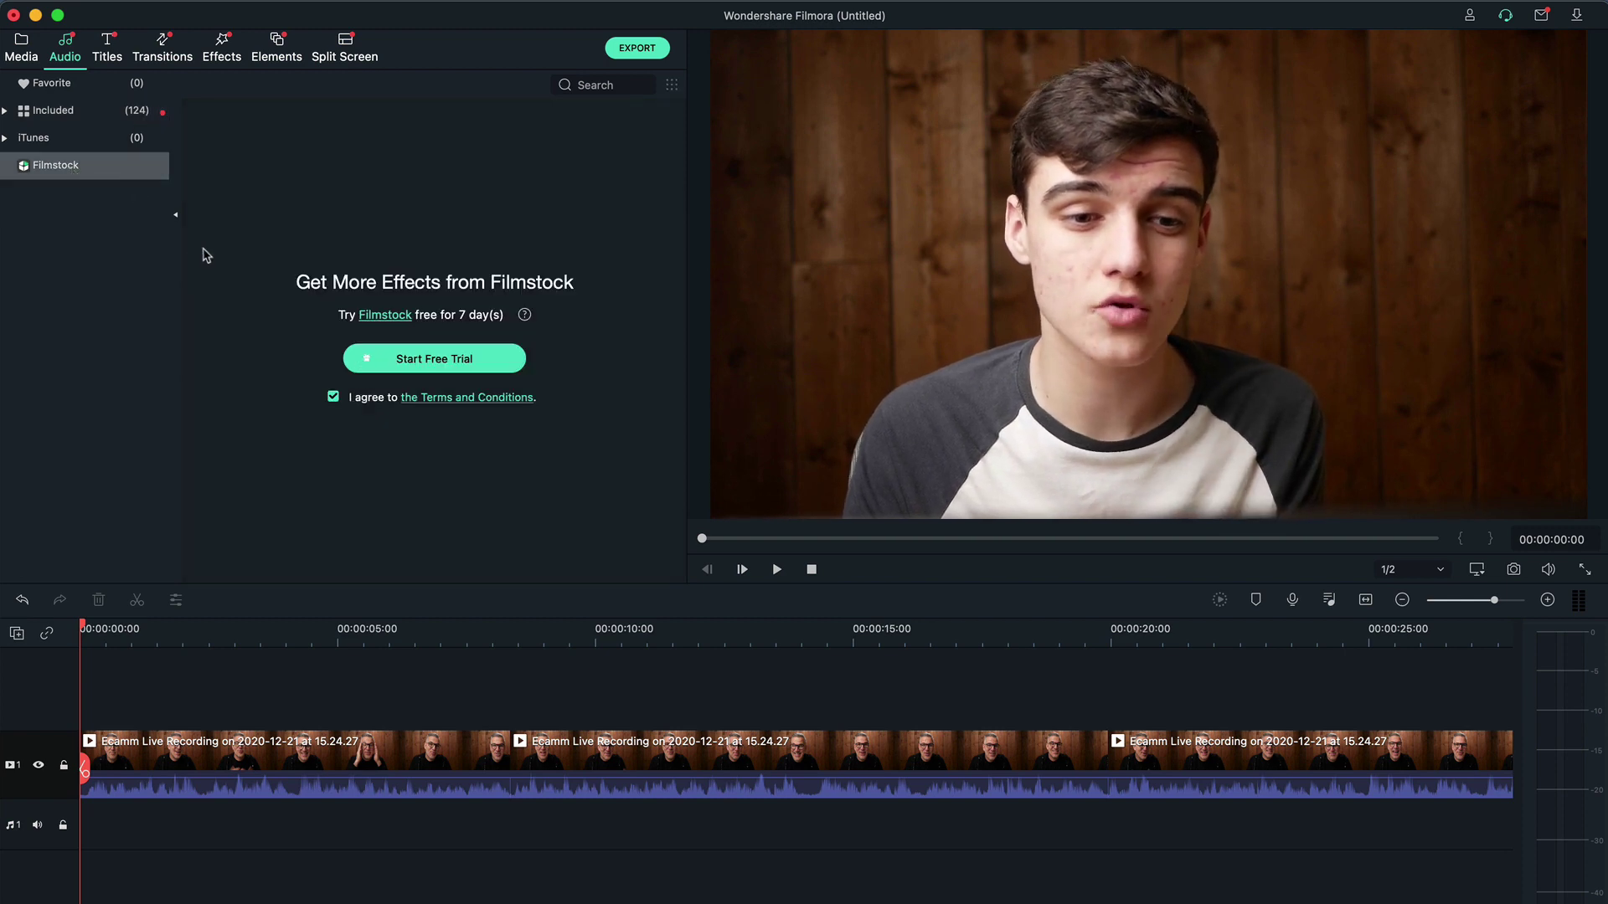
left_click(82, 113)
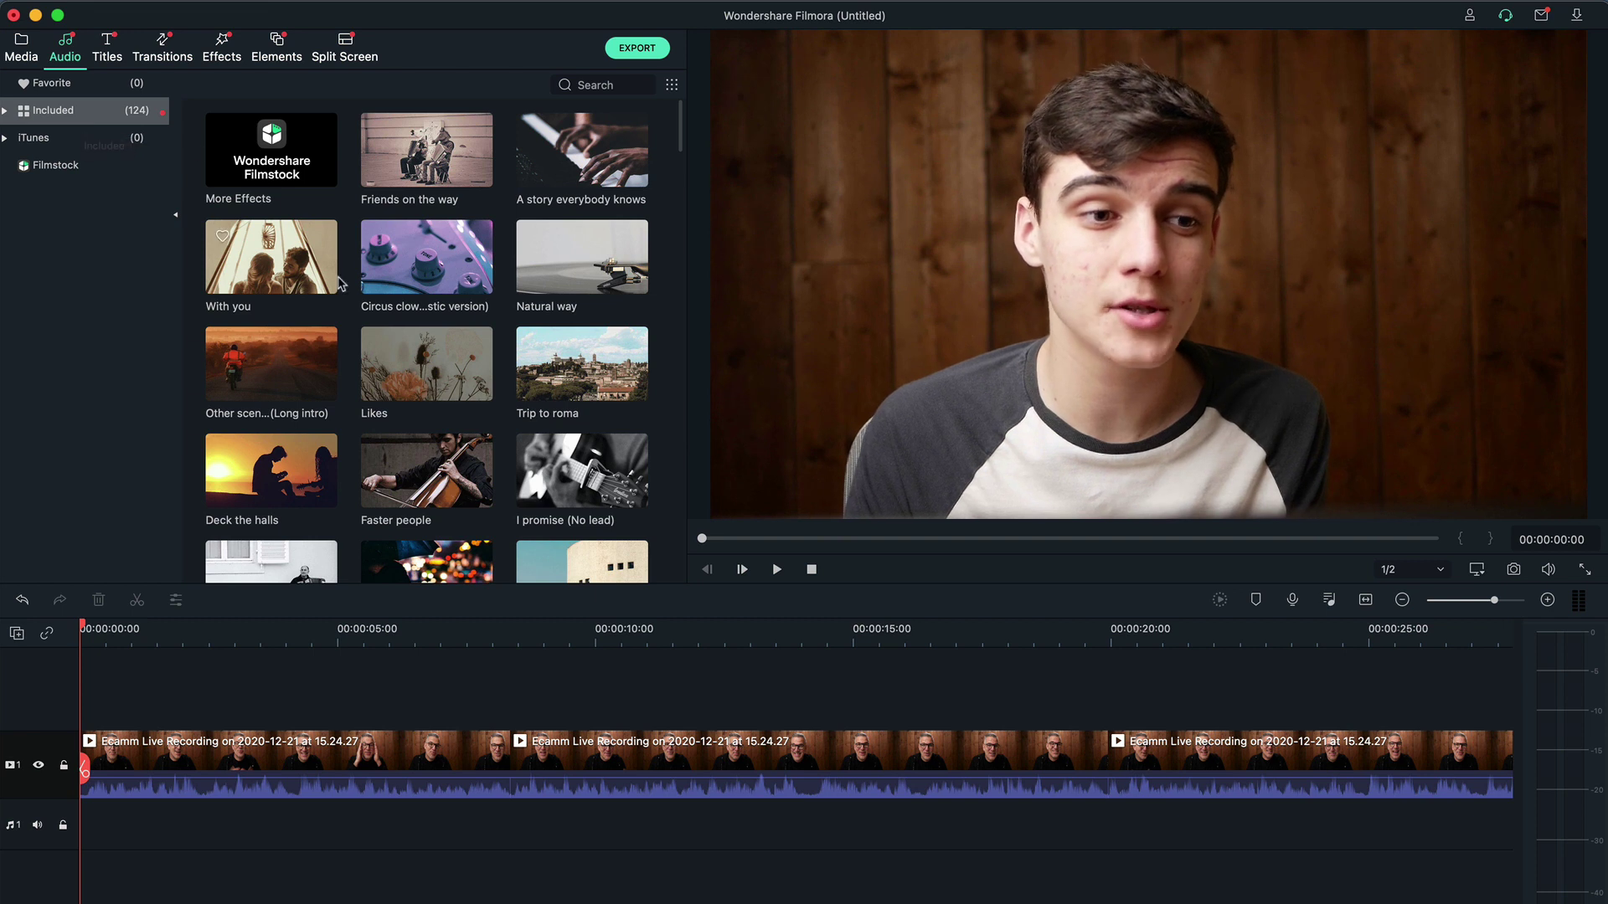
double_click(94, 116)
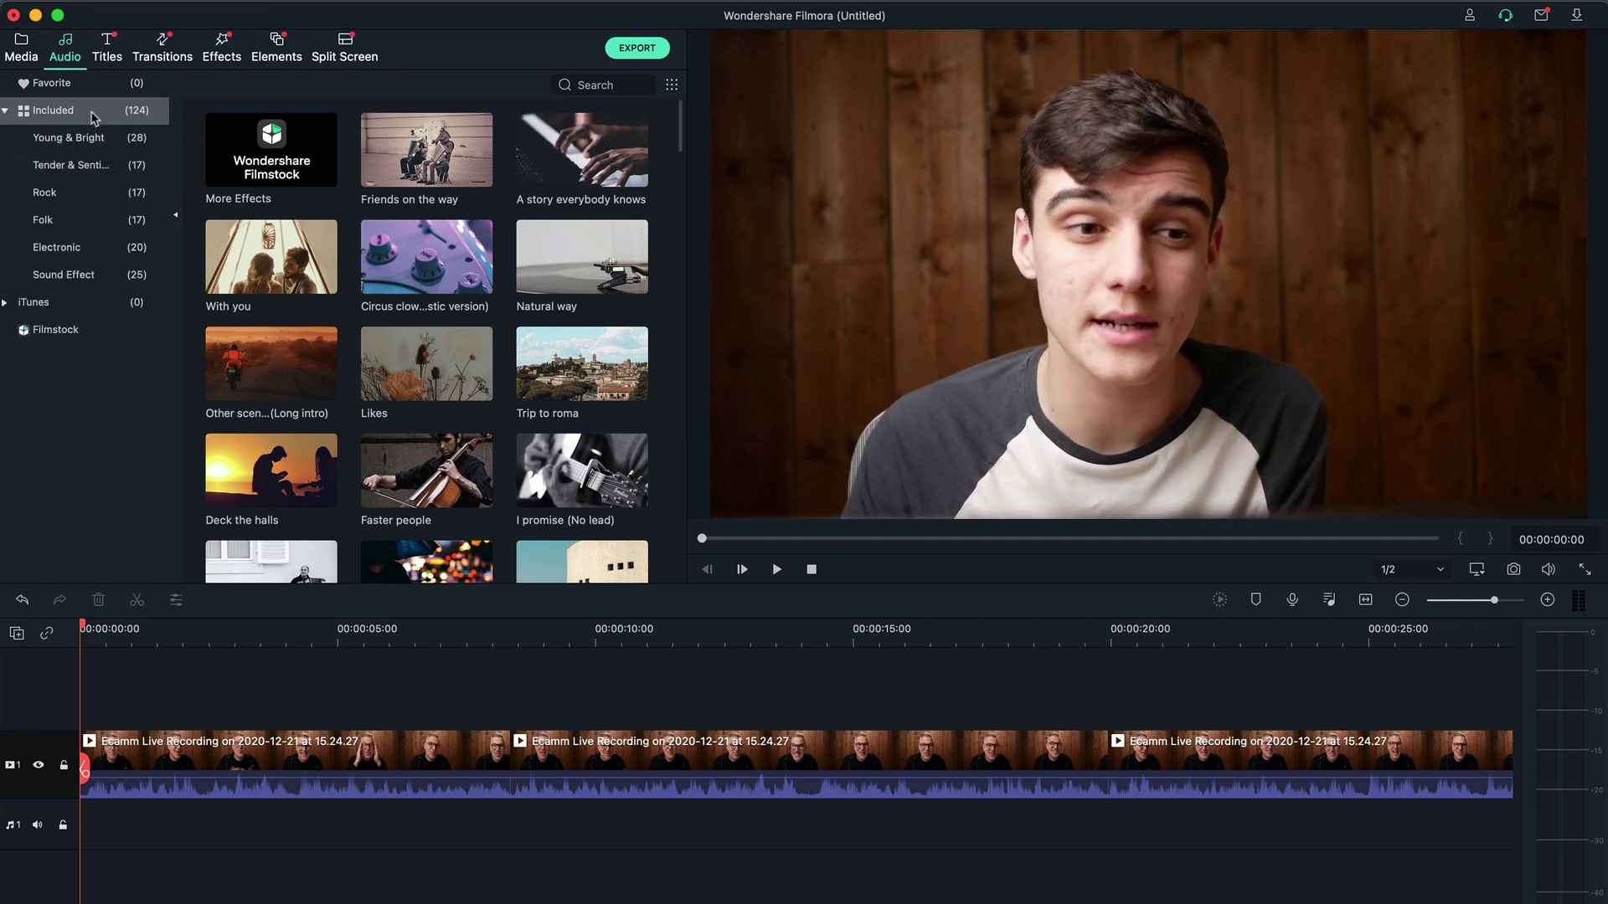
- Preview a track, then filter to Young & Bright and play Friends on the way
left_click(576, 150)
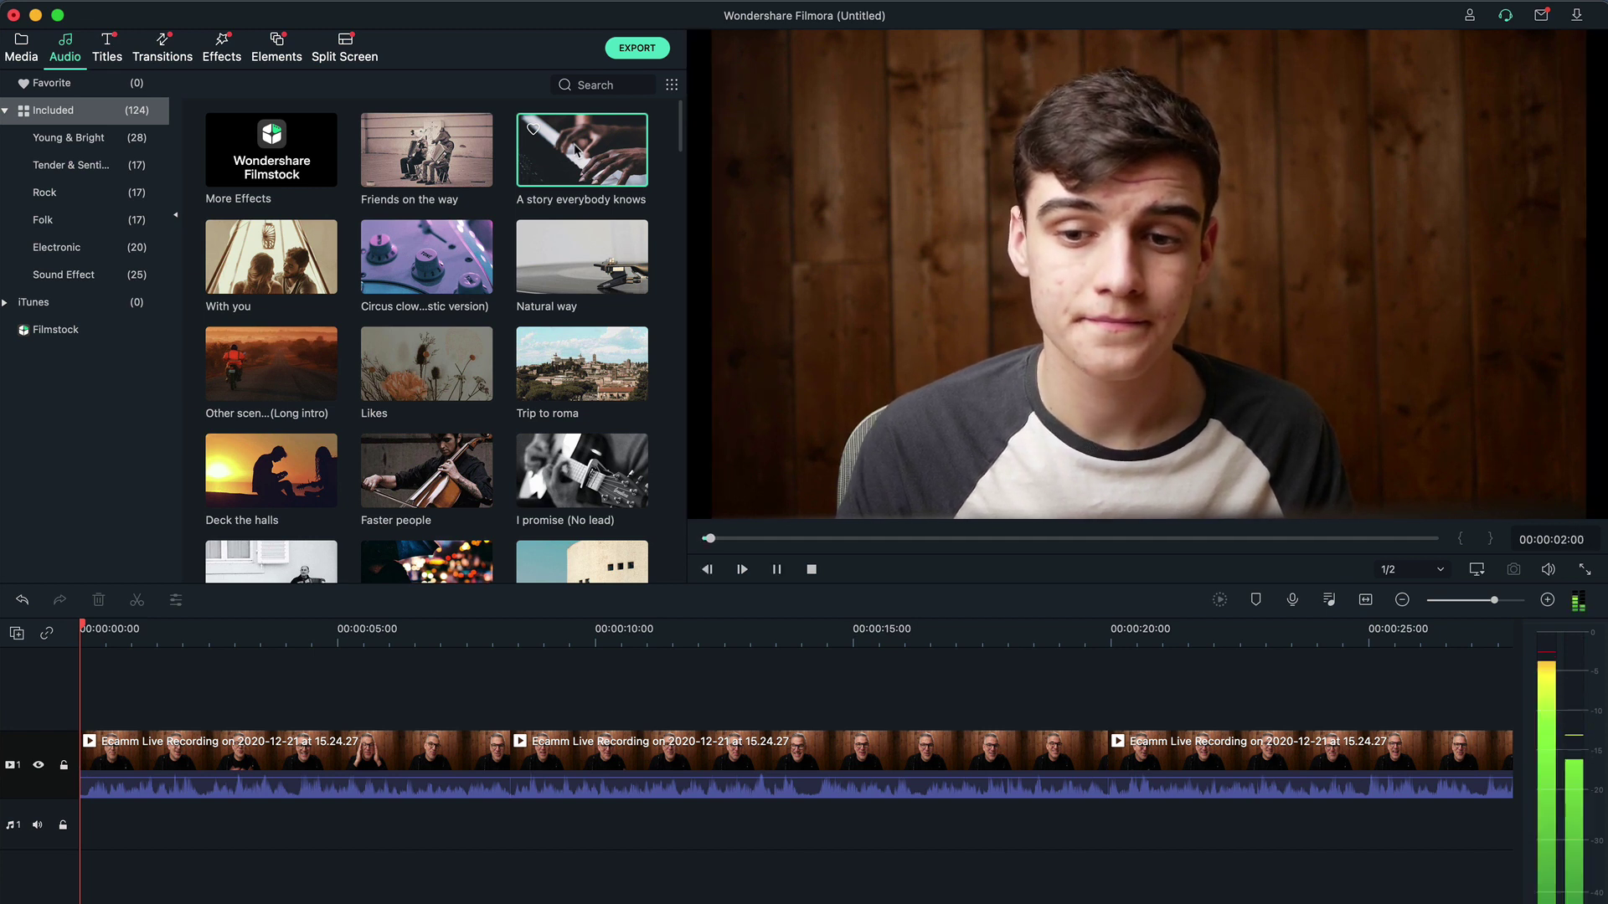
left_click(575, 151)
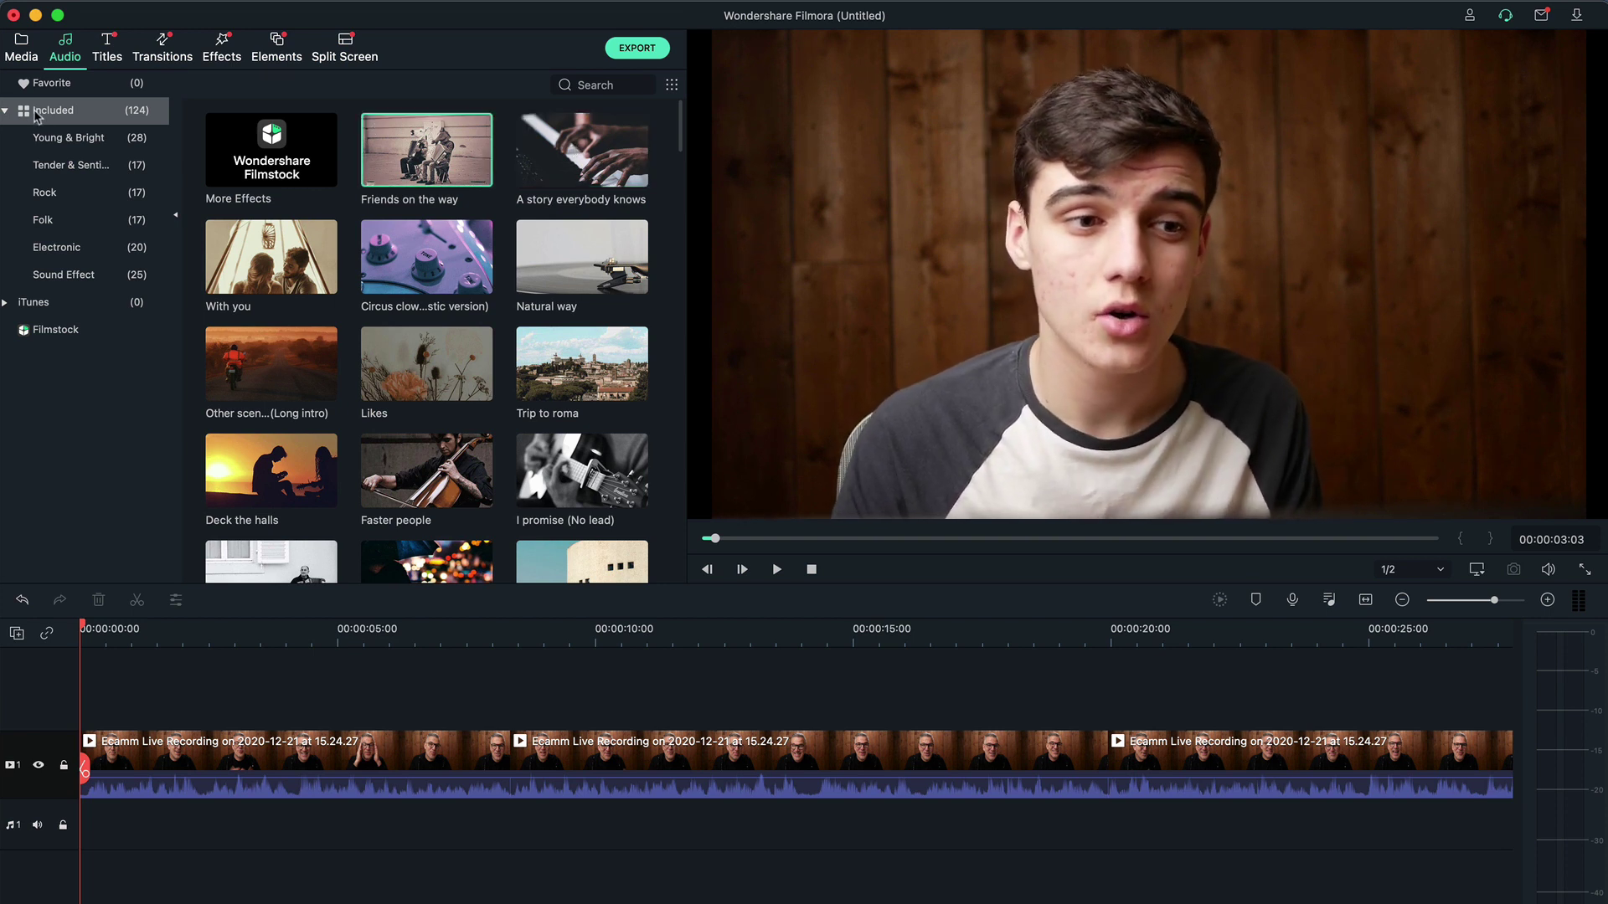
left_click(77, 140)
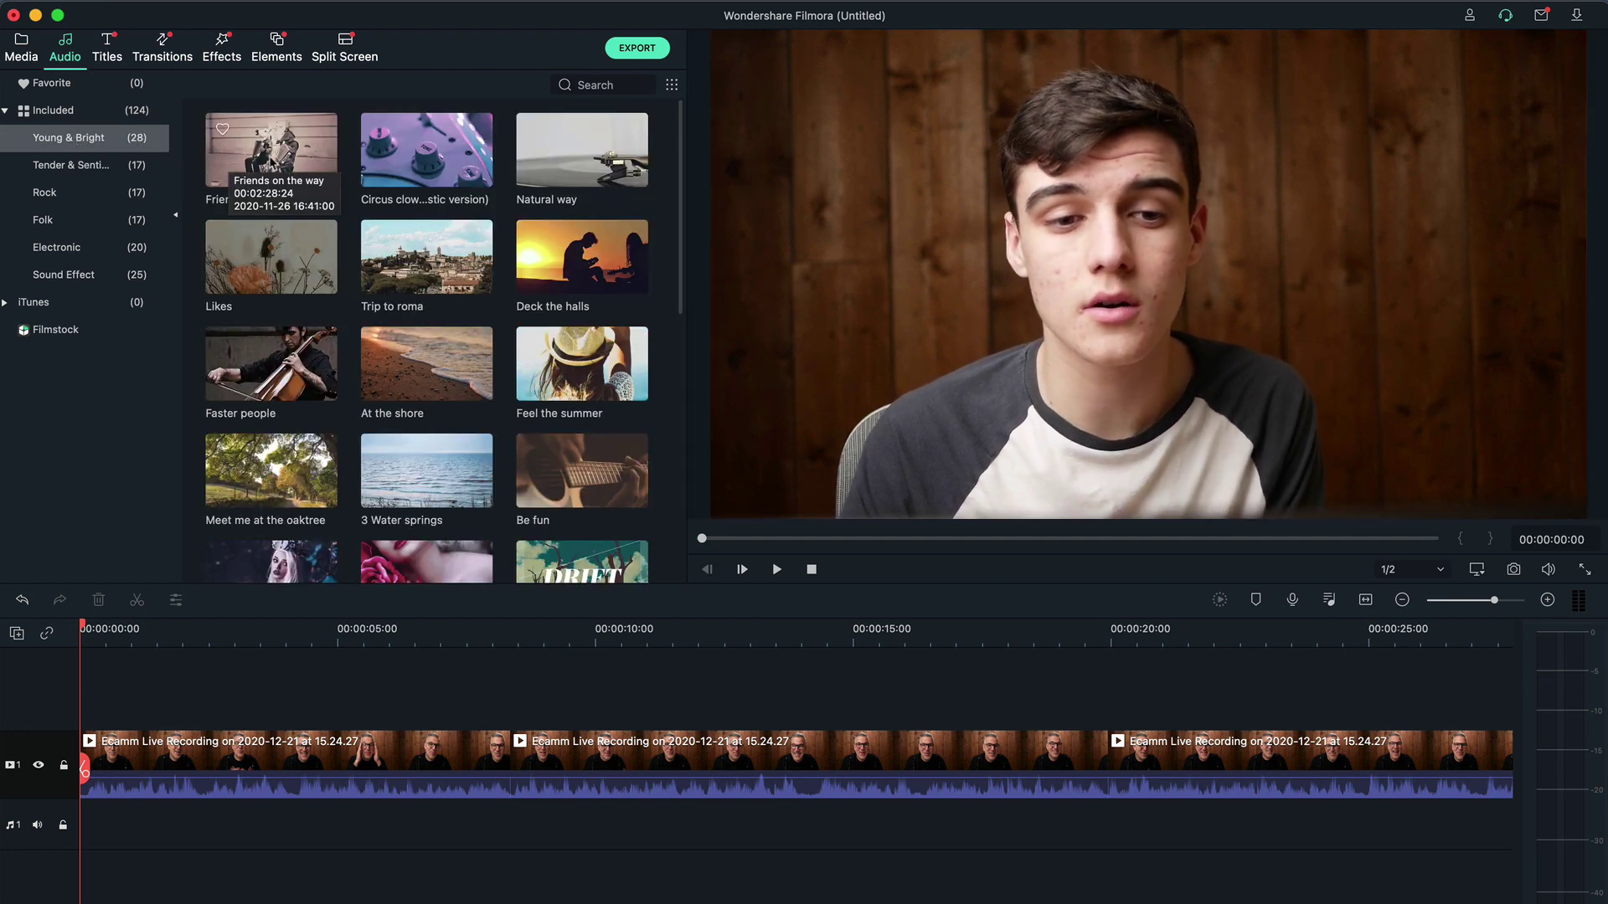
key("space")
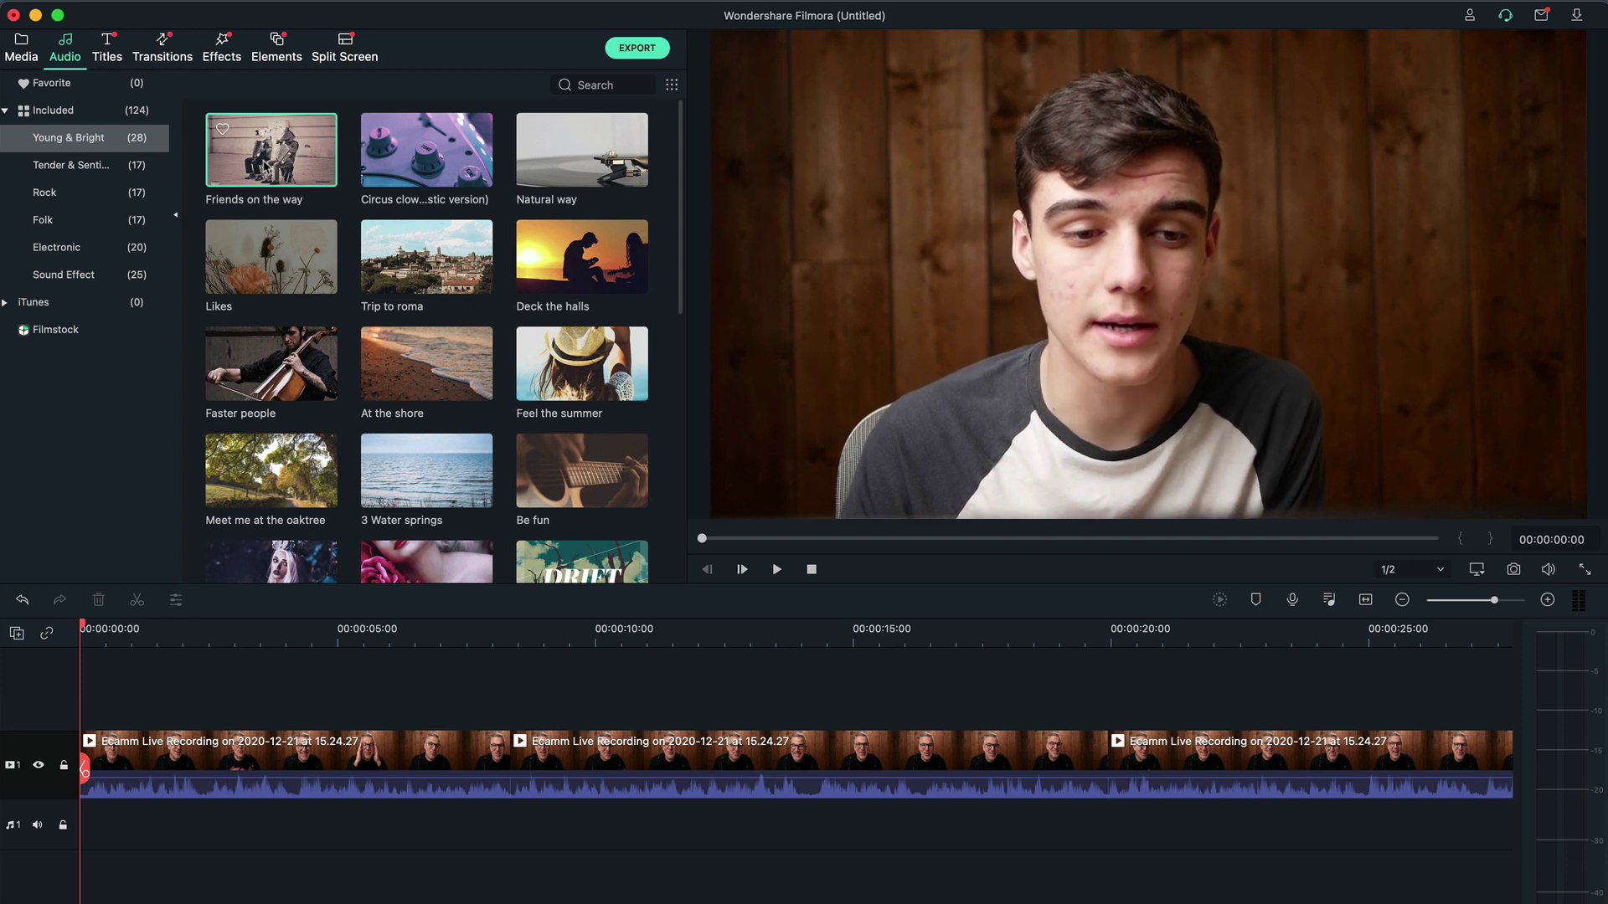
- Drop Friends on the way onto the empty music track, play it, and zoom the timeline in
left_click_drag(272, 161, 87, 830)
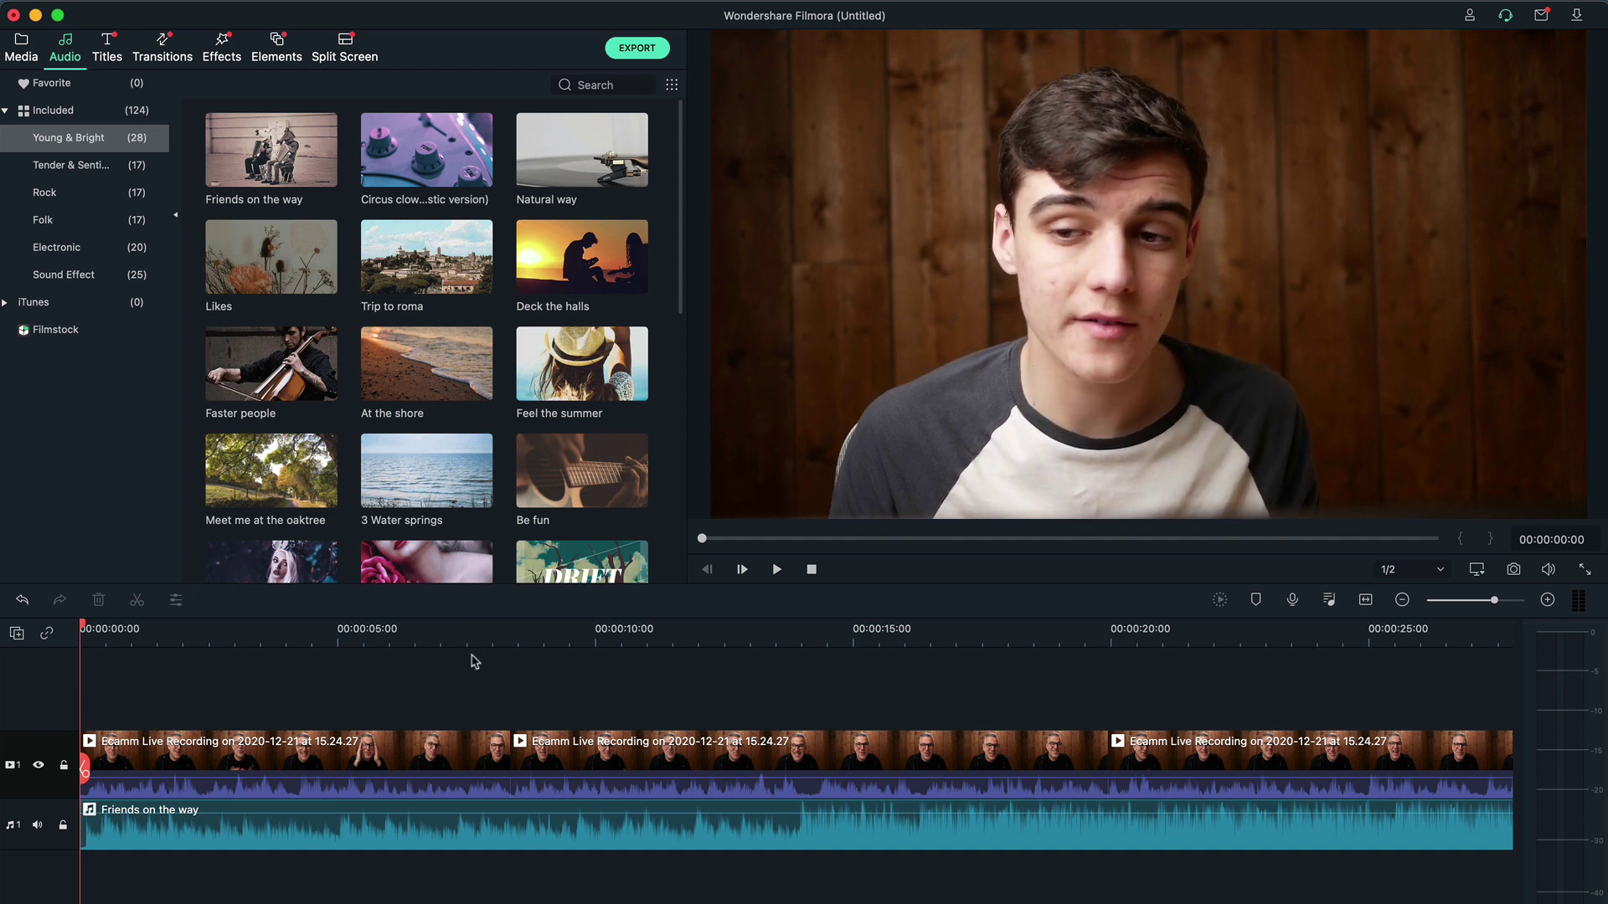
key("space")
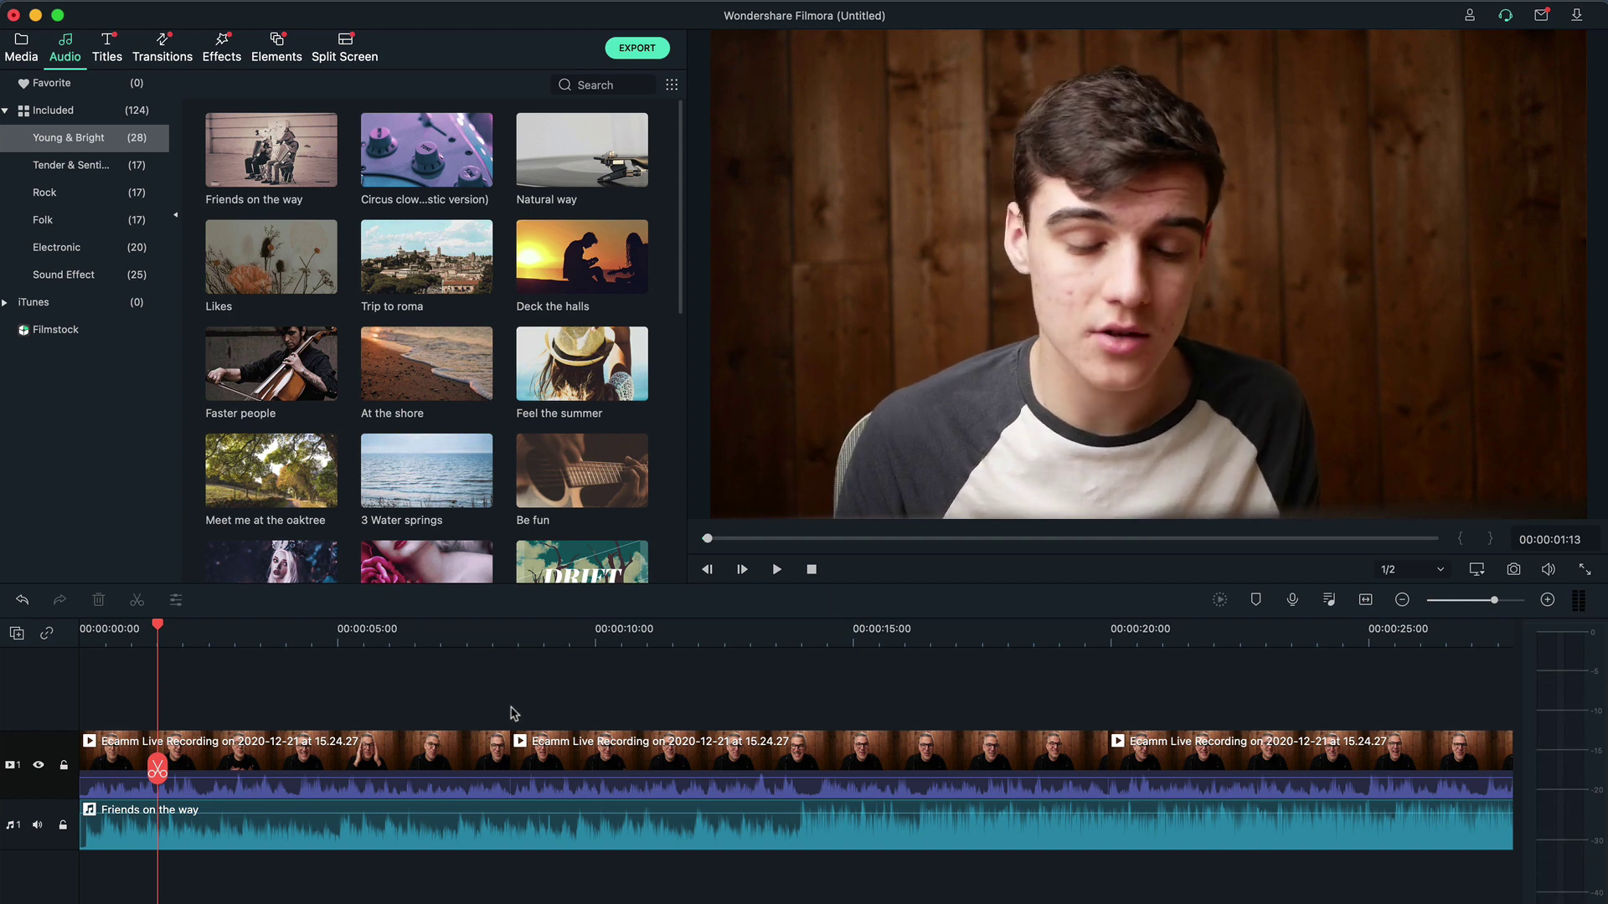
key("super+equal")
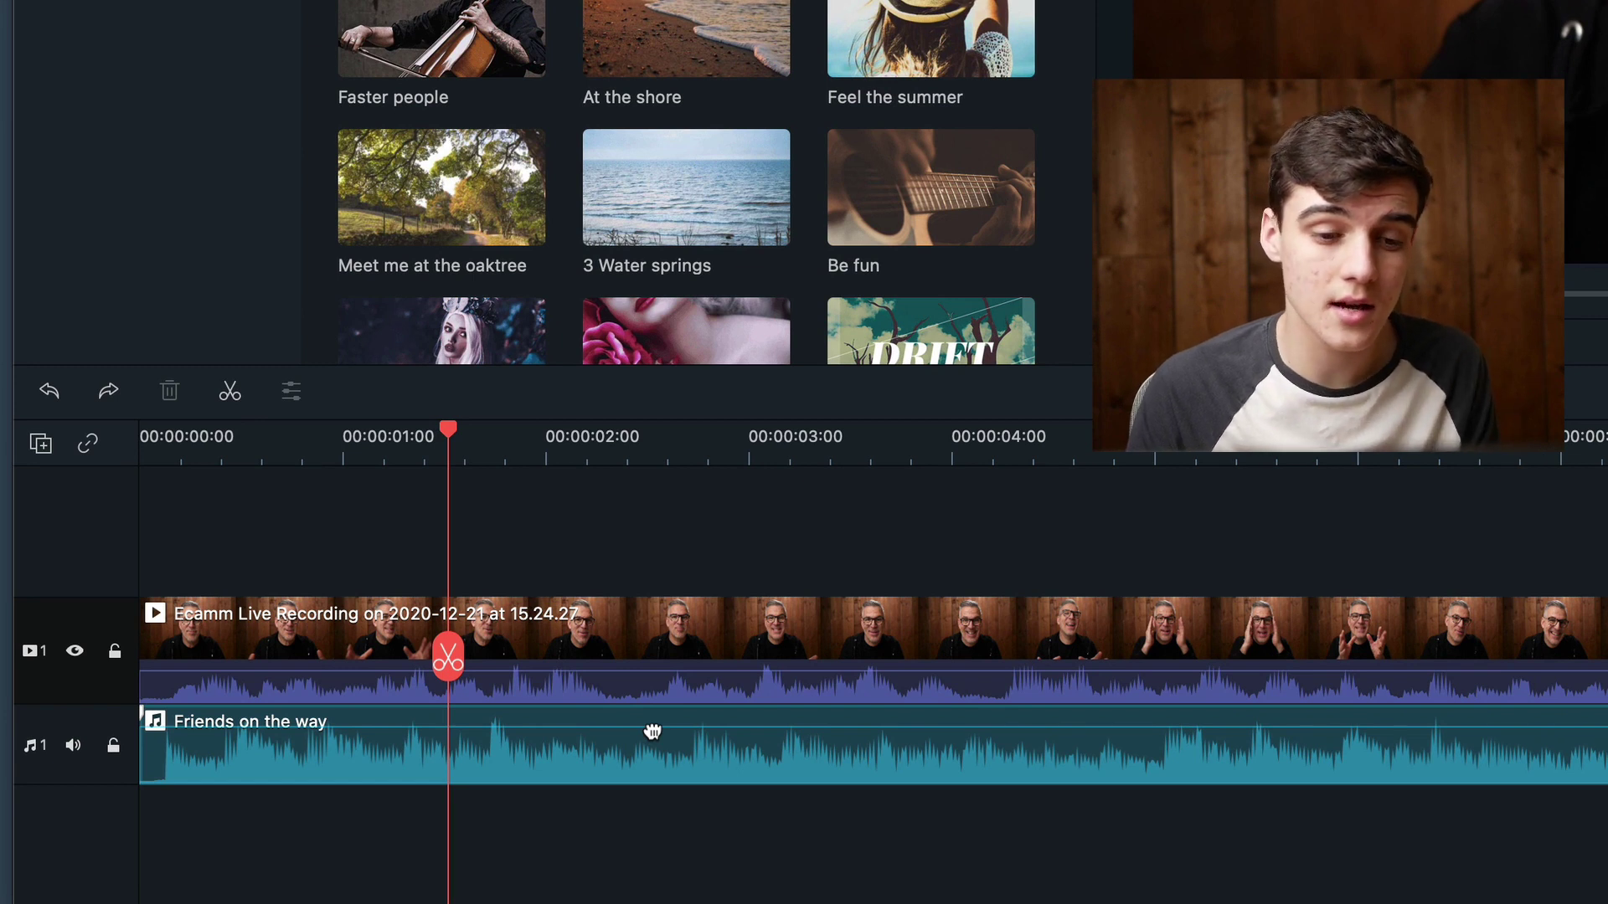
- Lower the Friends on the way clip volume to -30.2 dB, playing back to judge it
left_click_drag(651, 732, 658, 750)
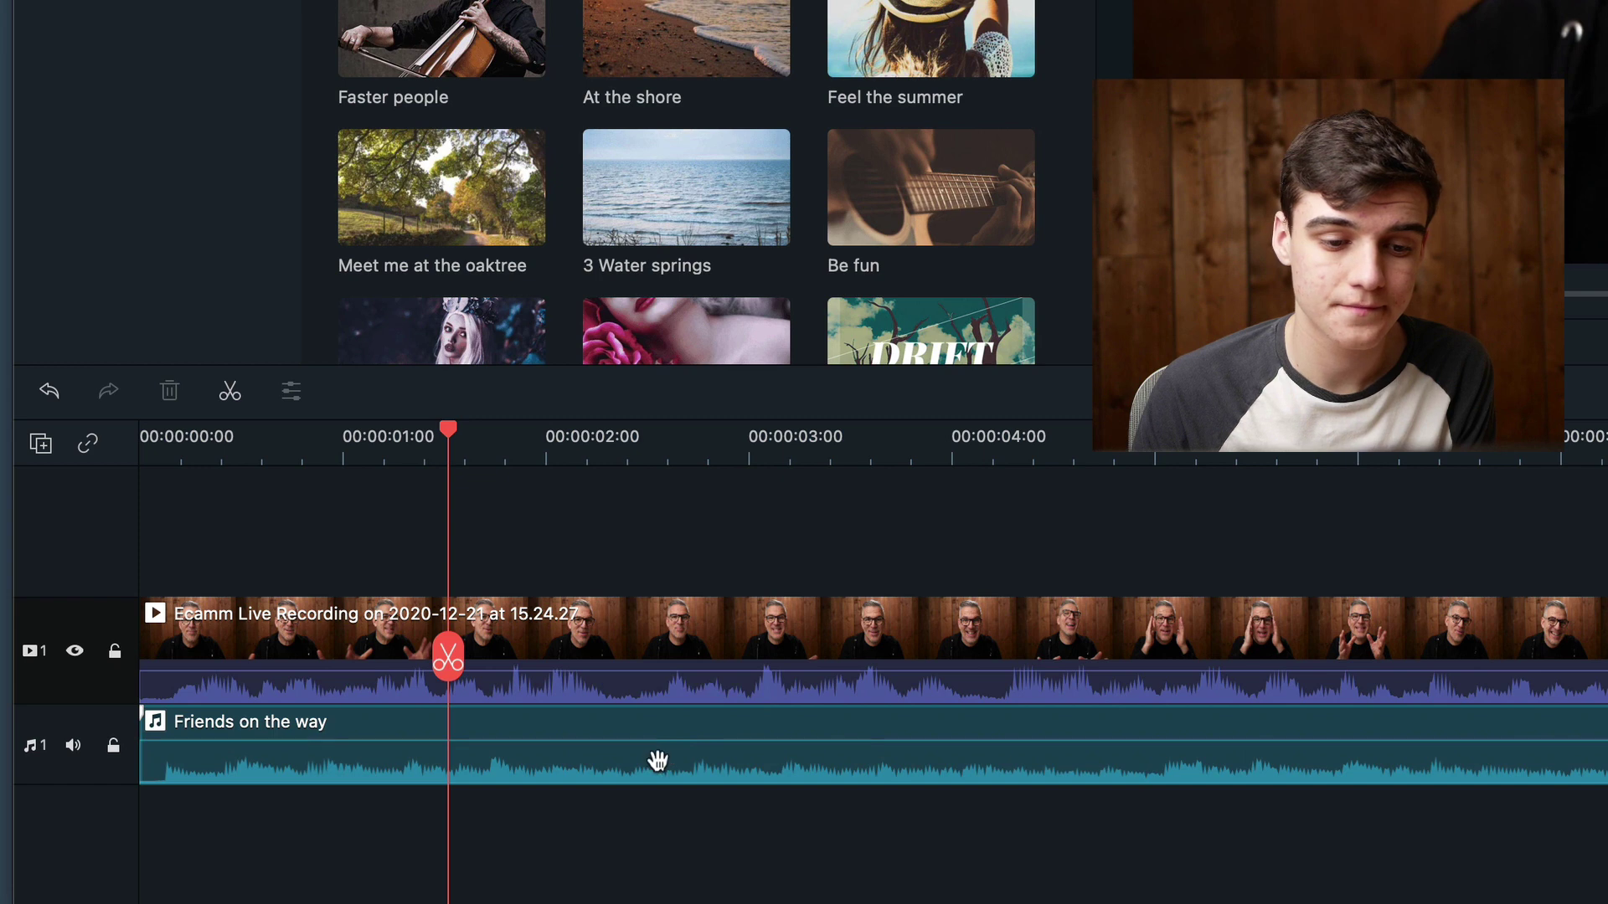
double_click(657, 760)
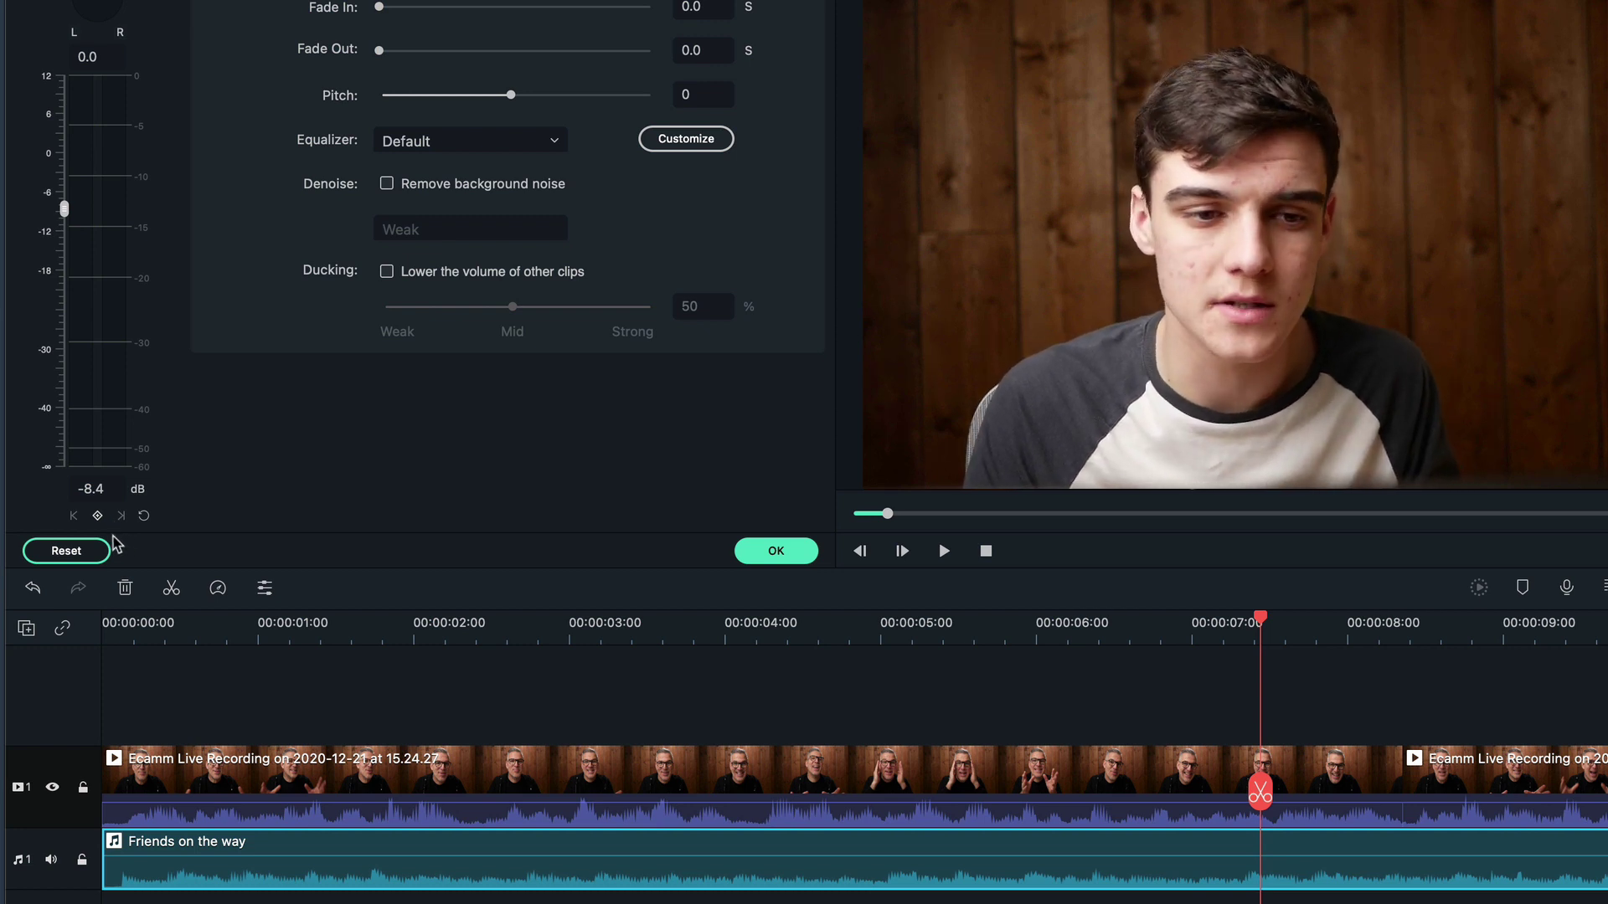
key("space")
left_click_drag(64, 209, 61, 351)
key("space")
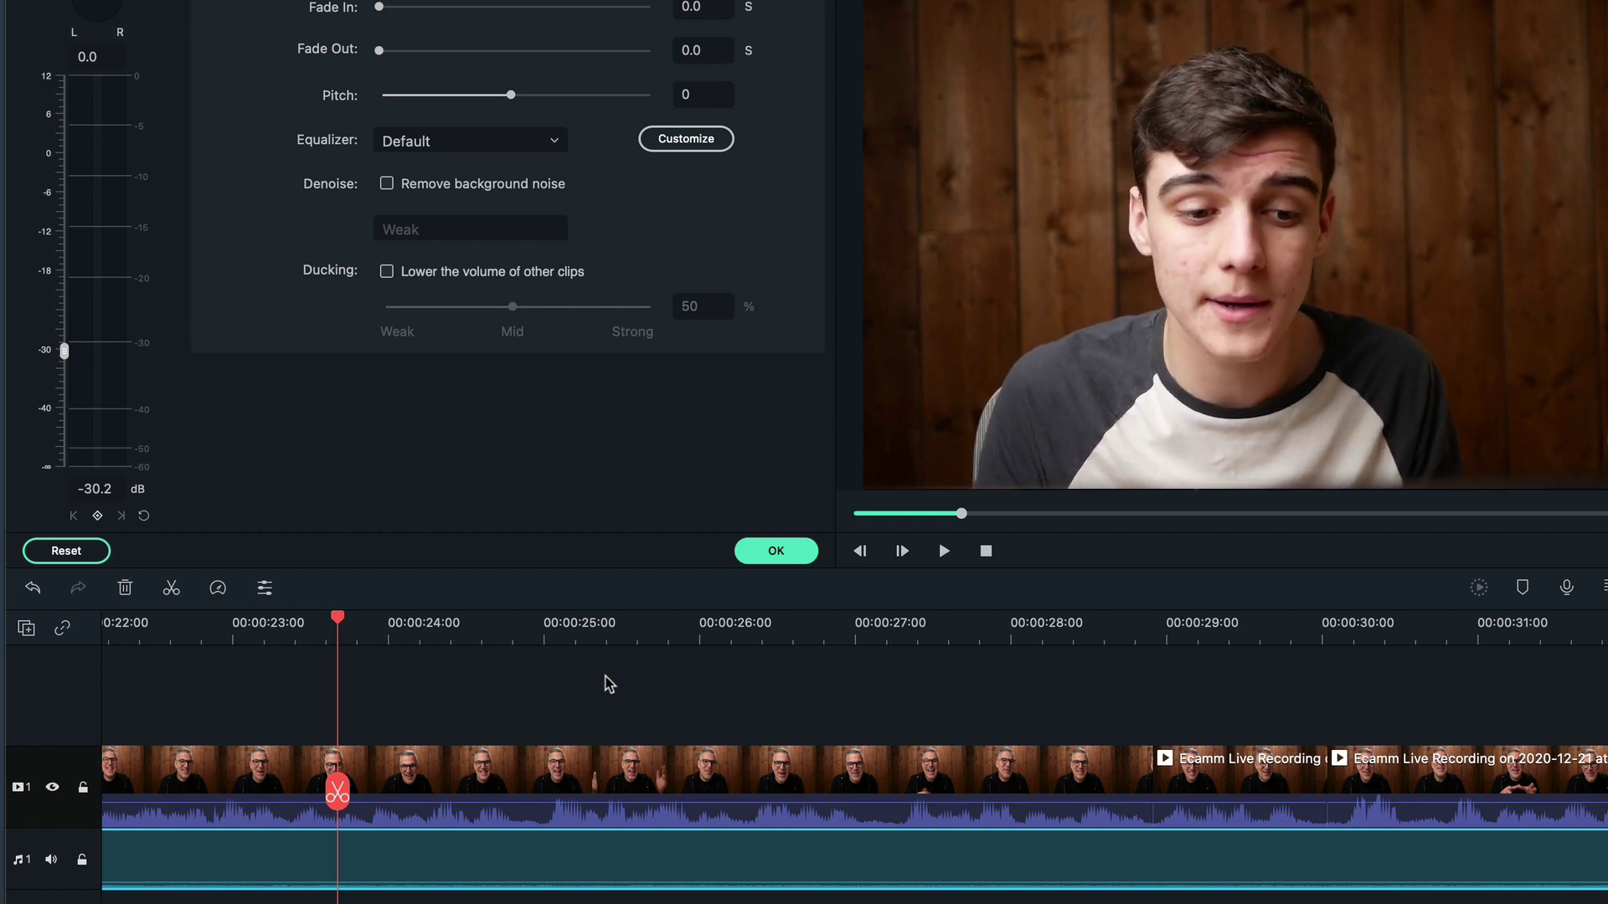
scroll(382, 742, "left", 1)
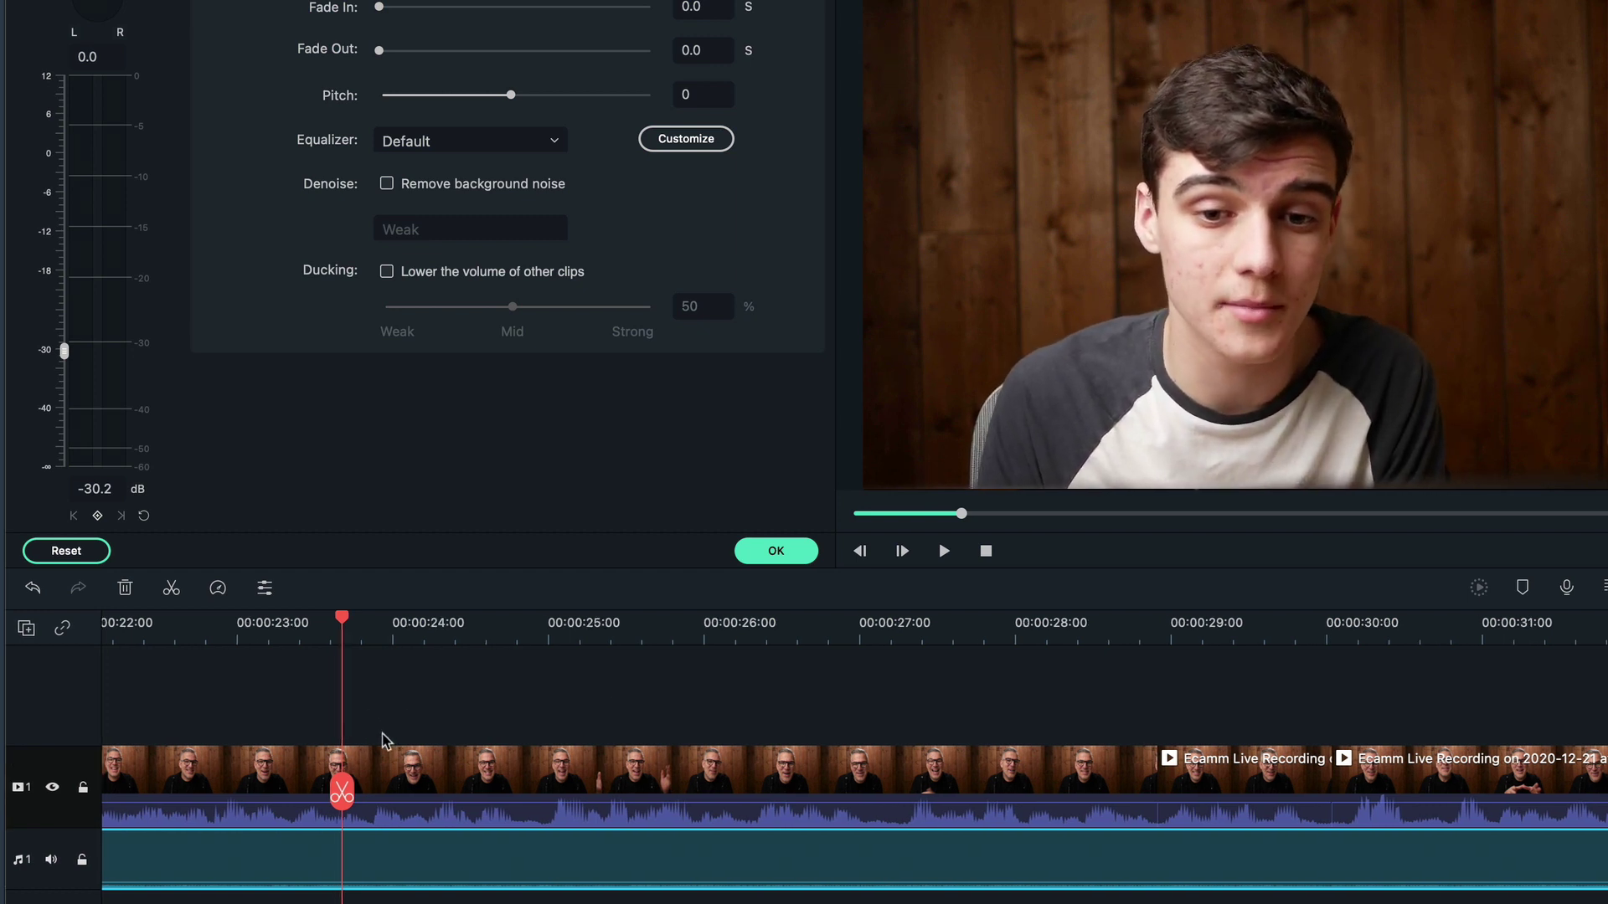
scroll(382, 742, "left", 15)
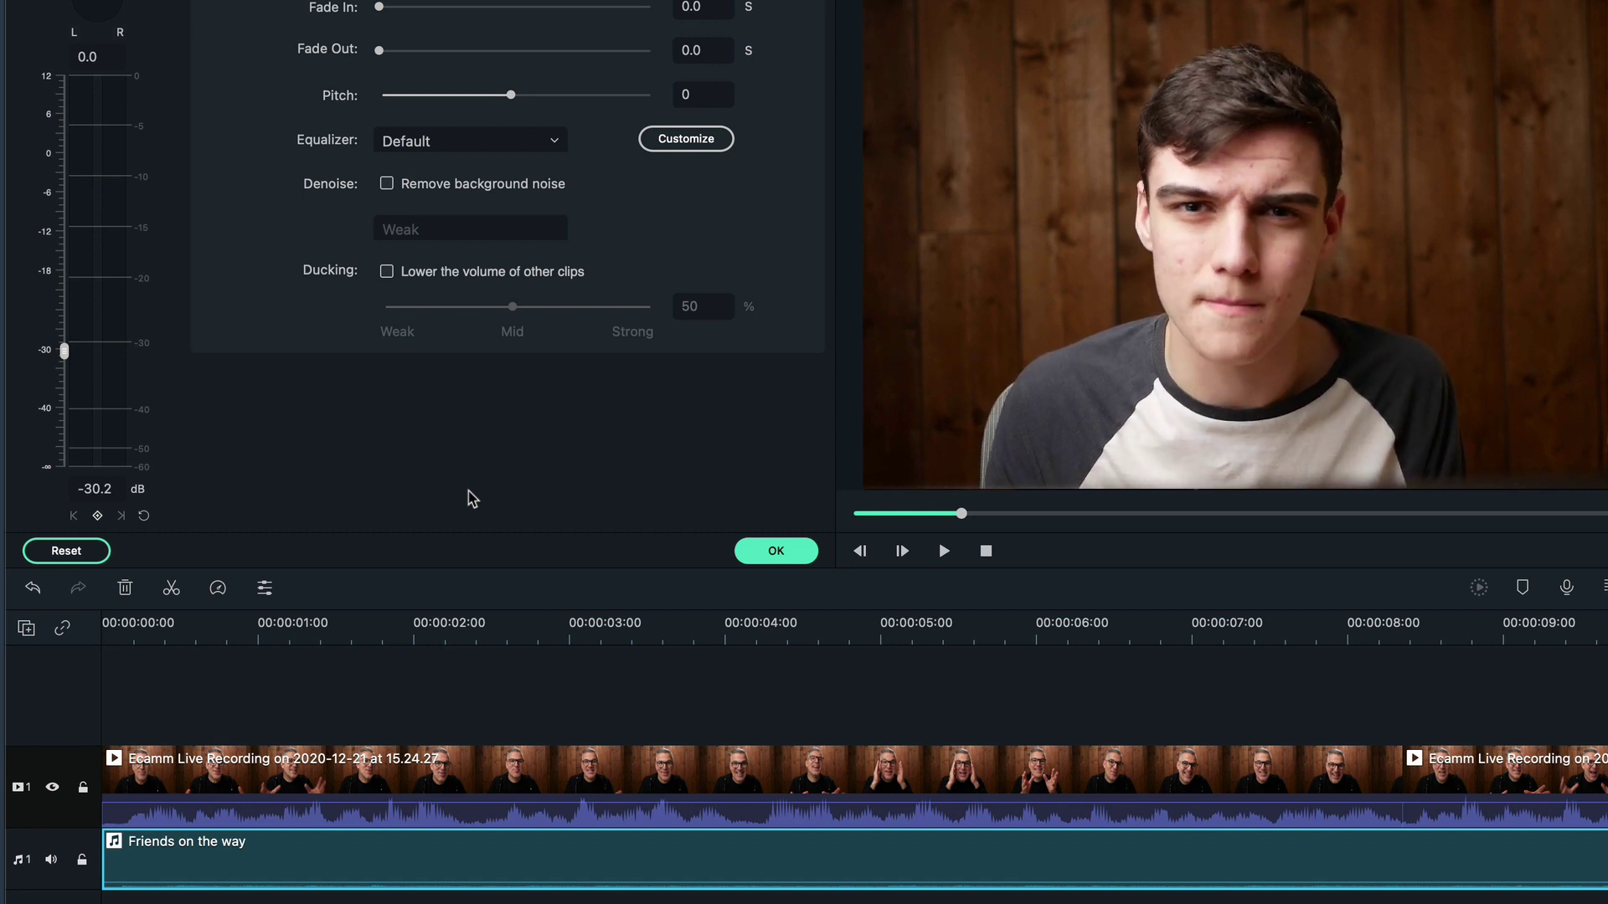
- Add a volume keyframe on the music at about 4.75 seconds
left_click(692, 634)
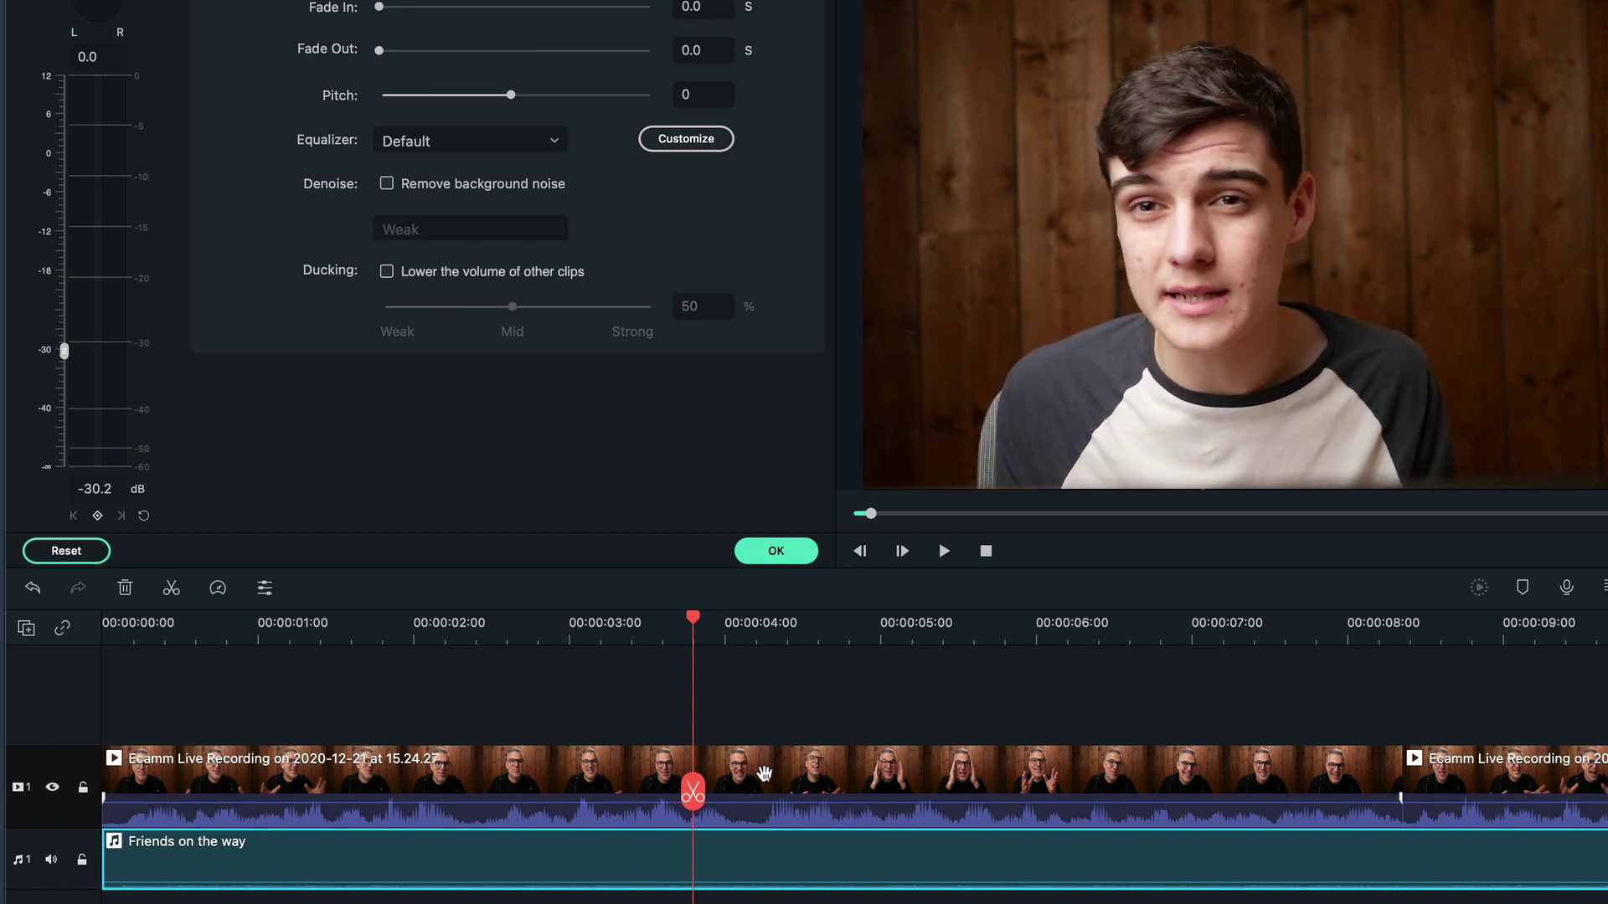
scroll(764, 772, "right", 10)
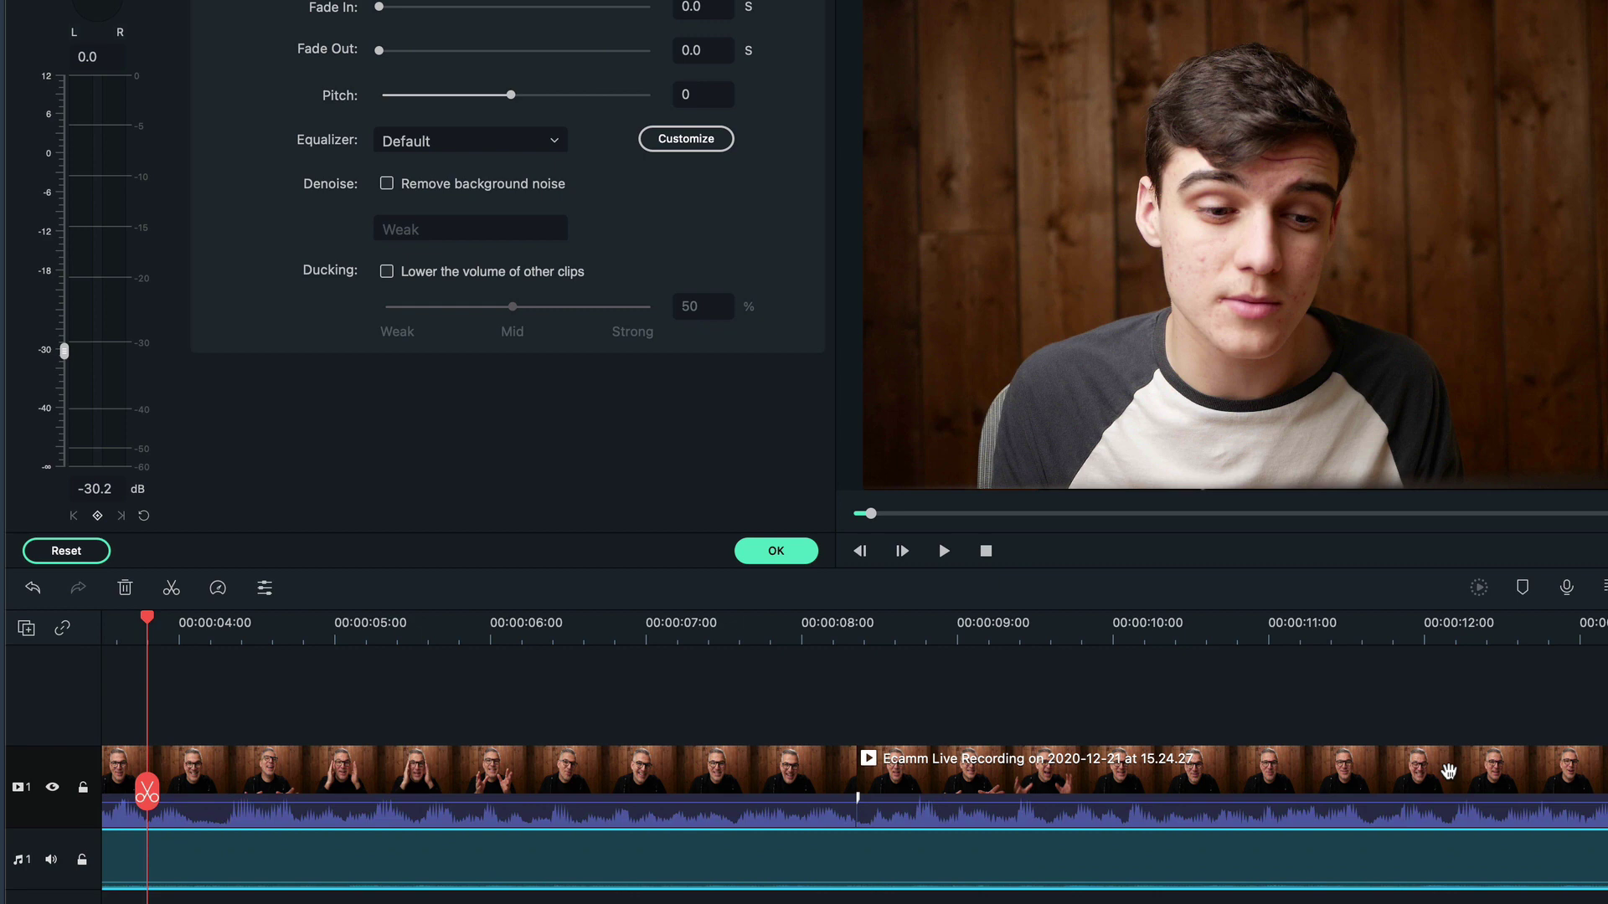
scroll(560, 882, "left", 6)
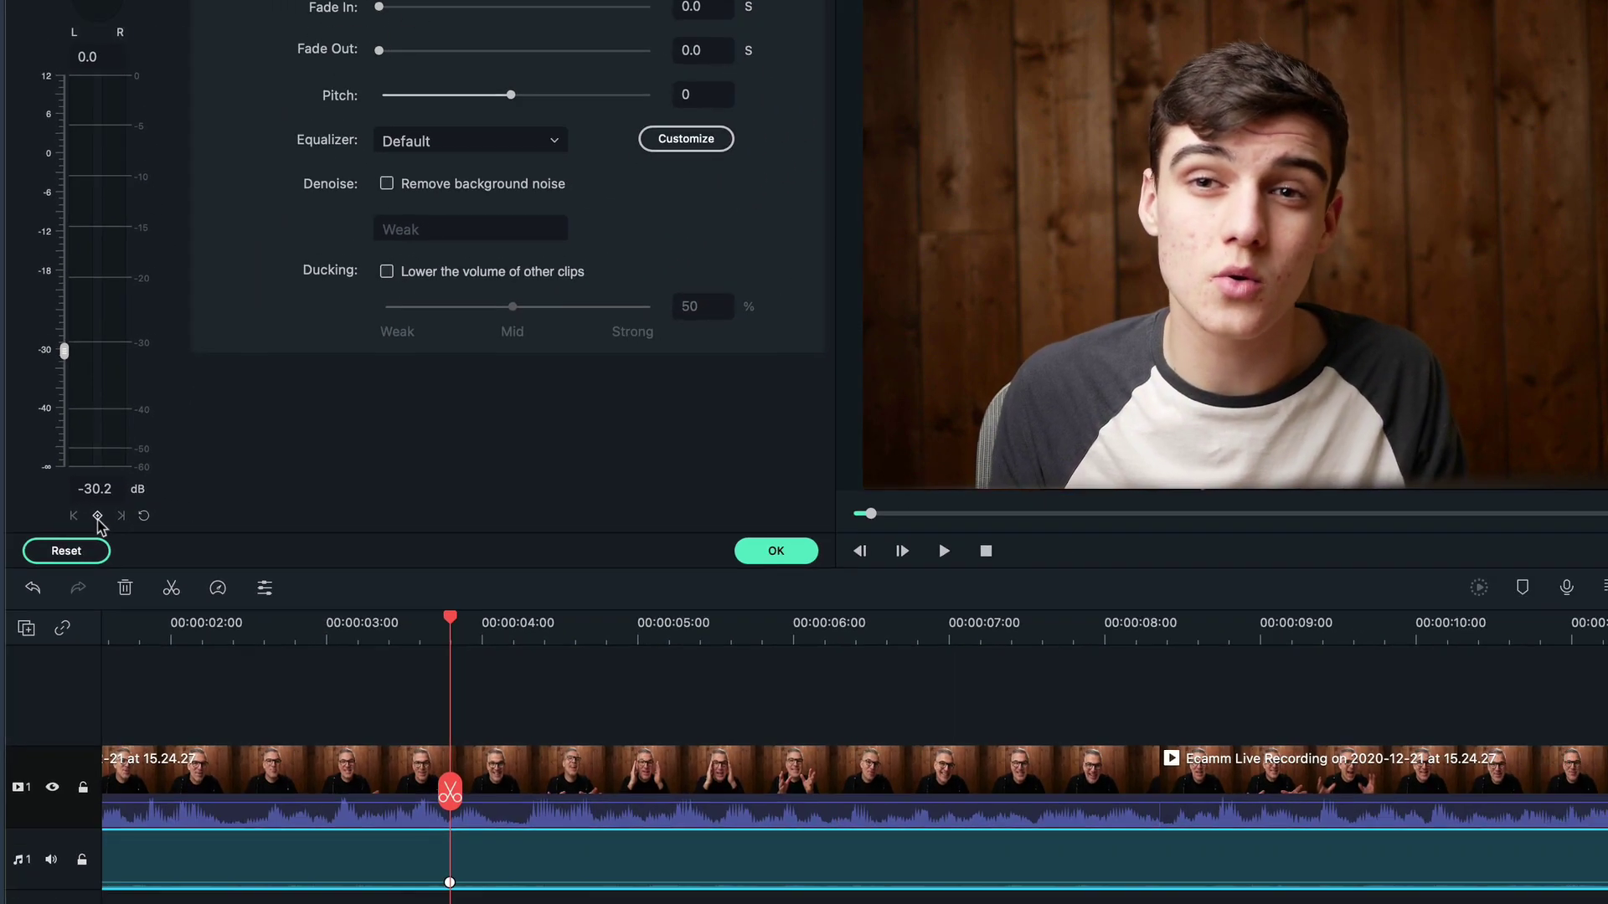
left_click(600, 628)
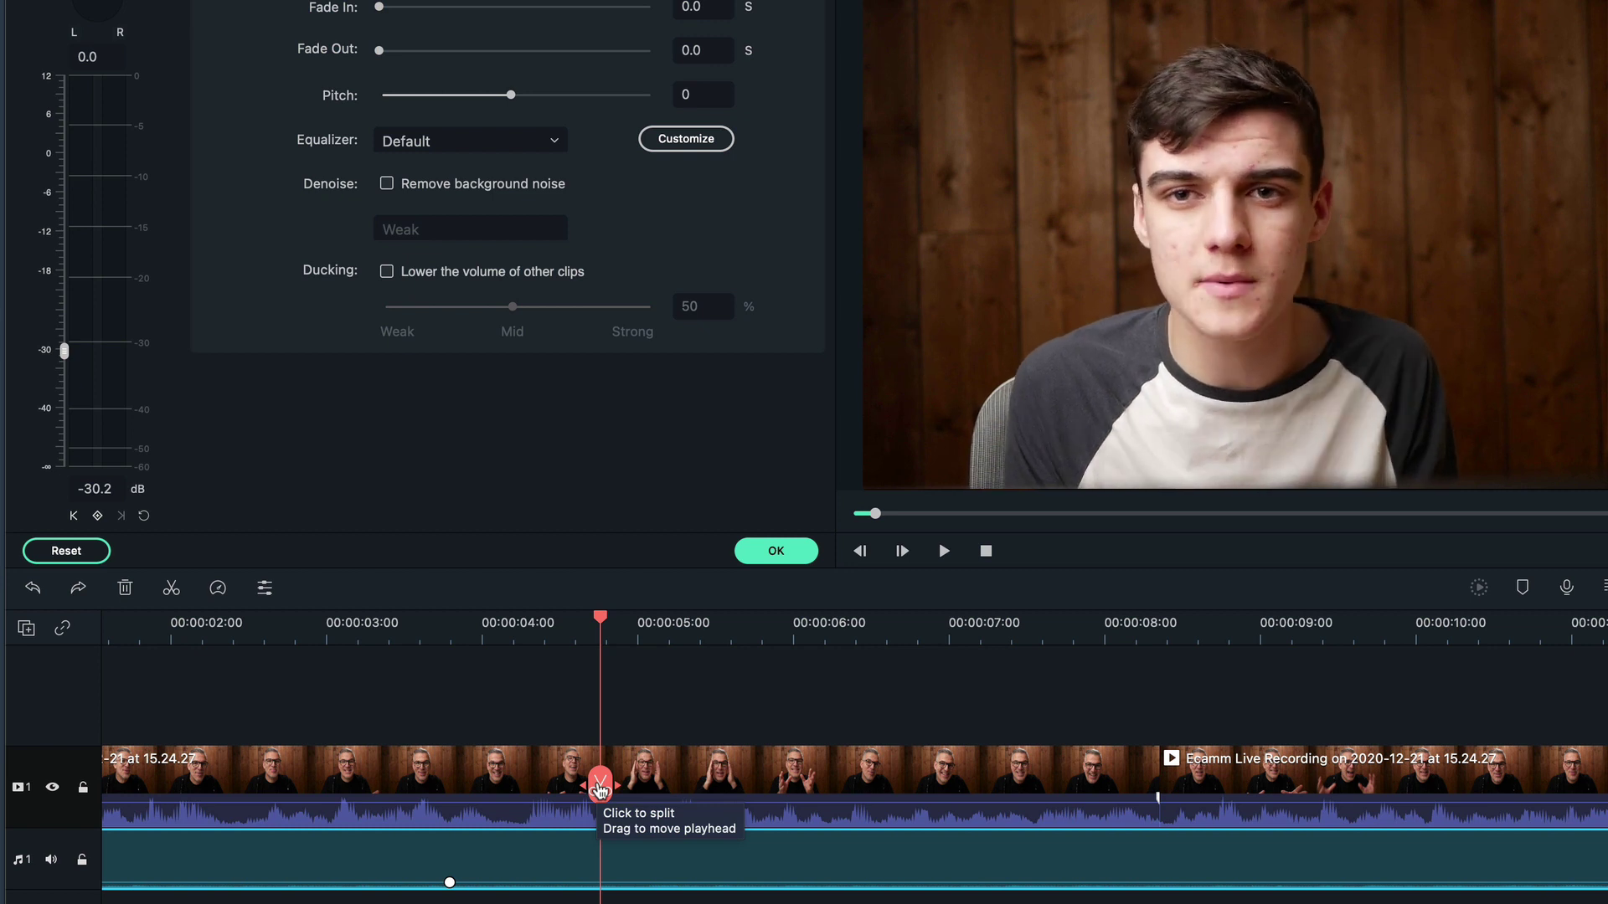
left_click(97, 515)
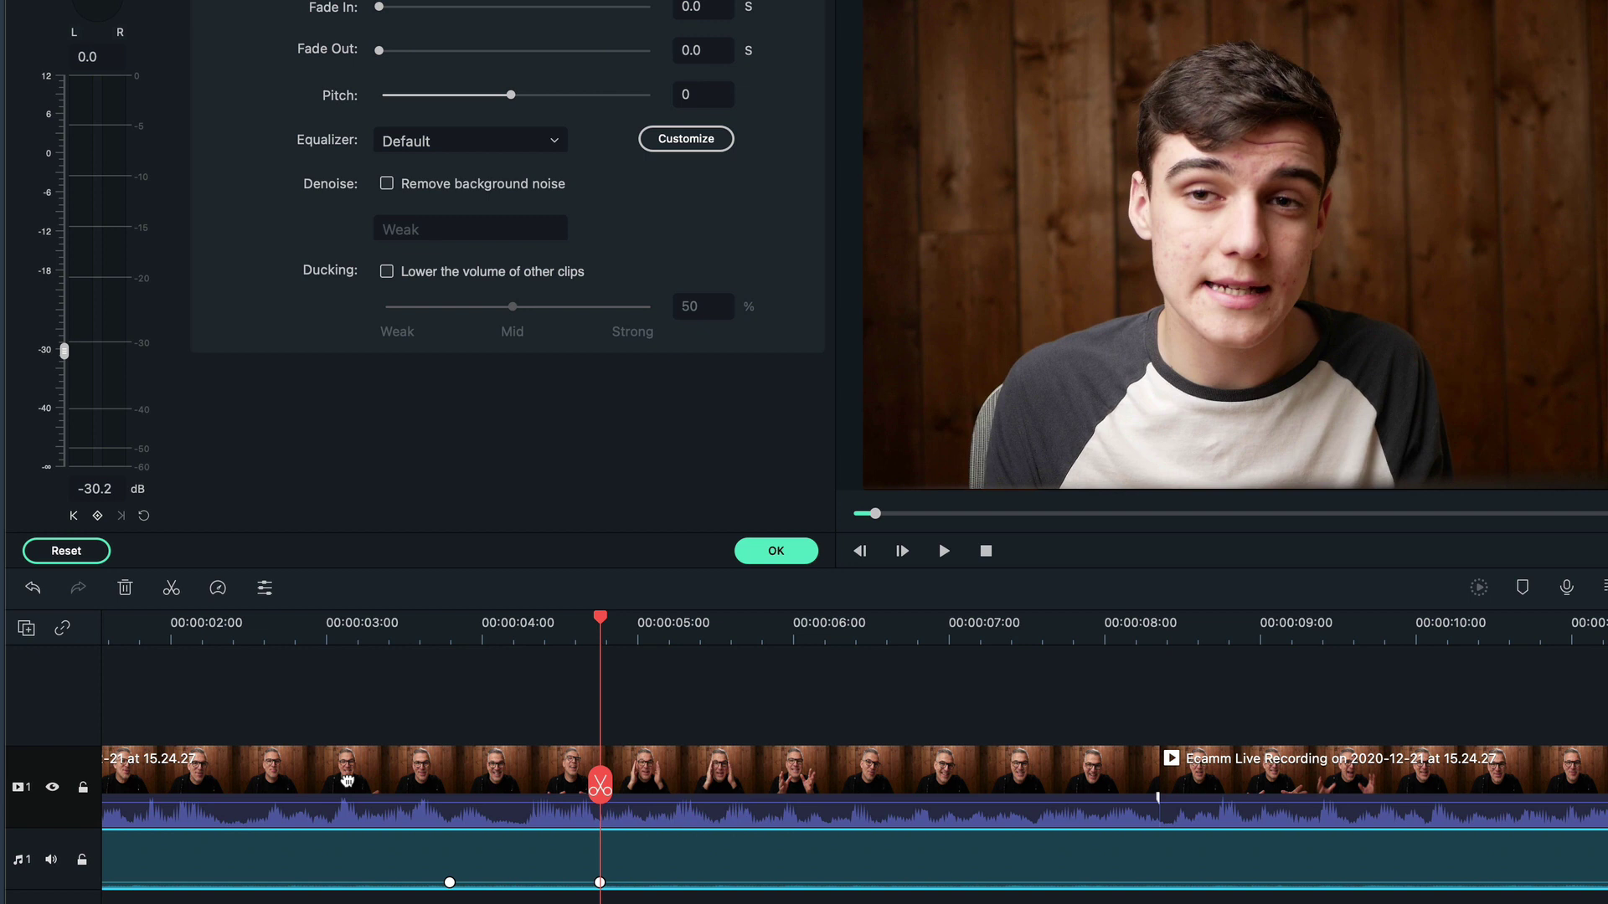
- Add further volume keyframes, the last one a few frames before 5 seconds
left_click_drag(601, 791, 452, 802)
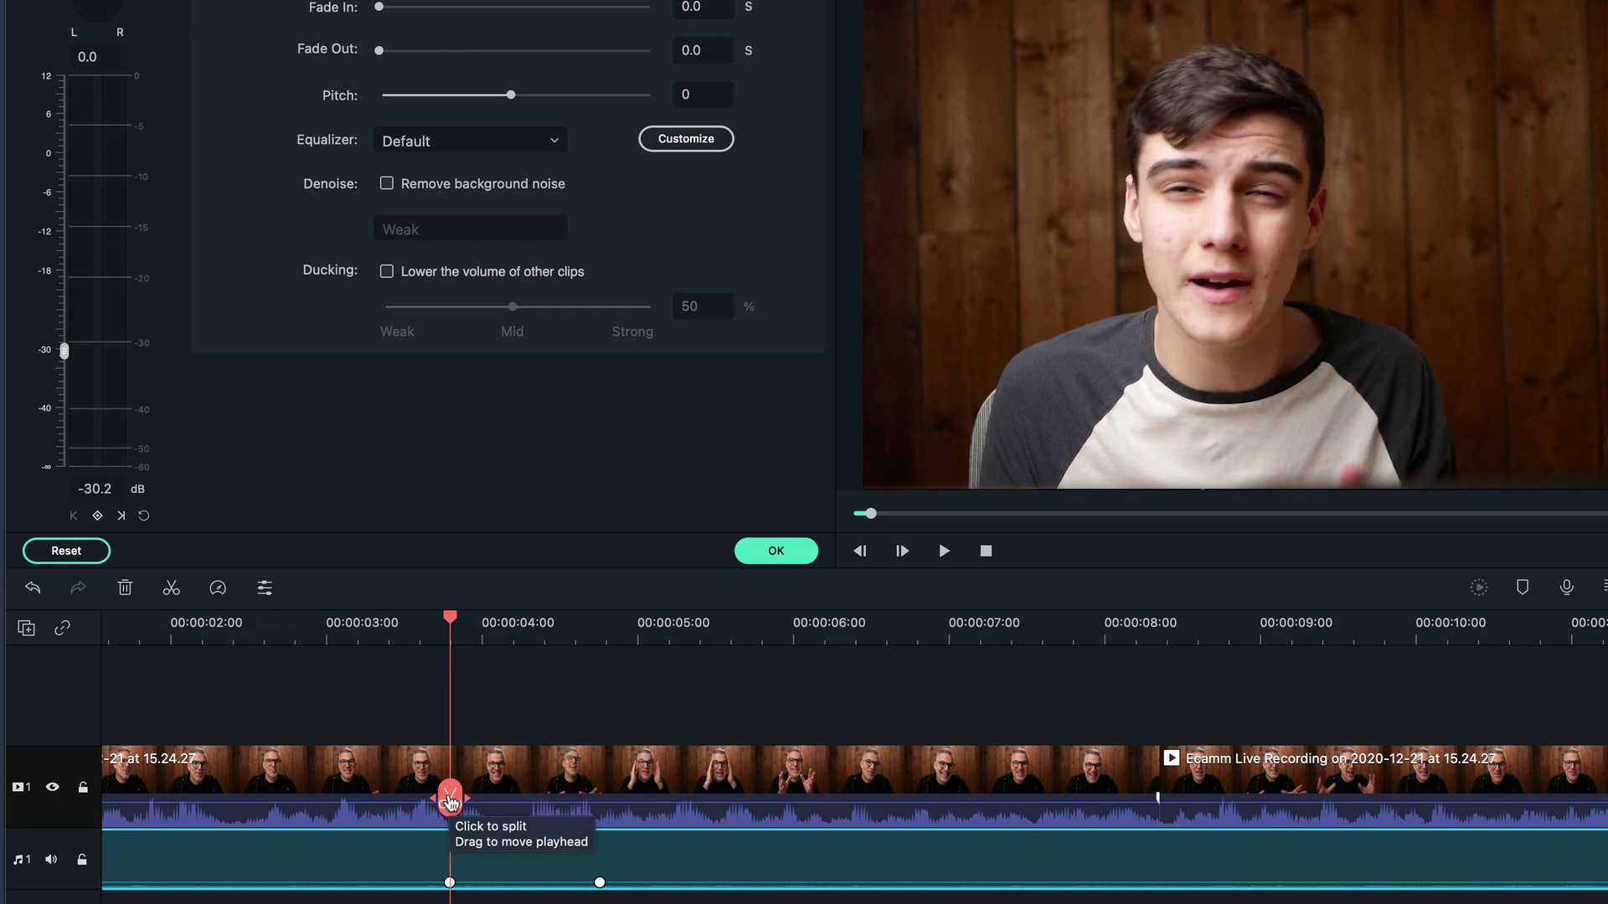
key("space")
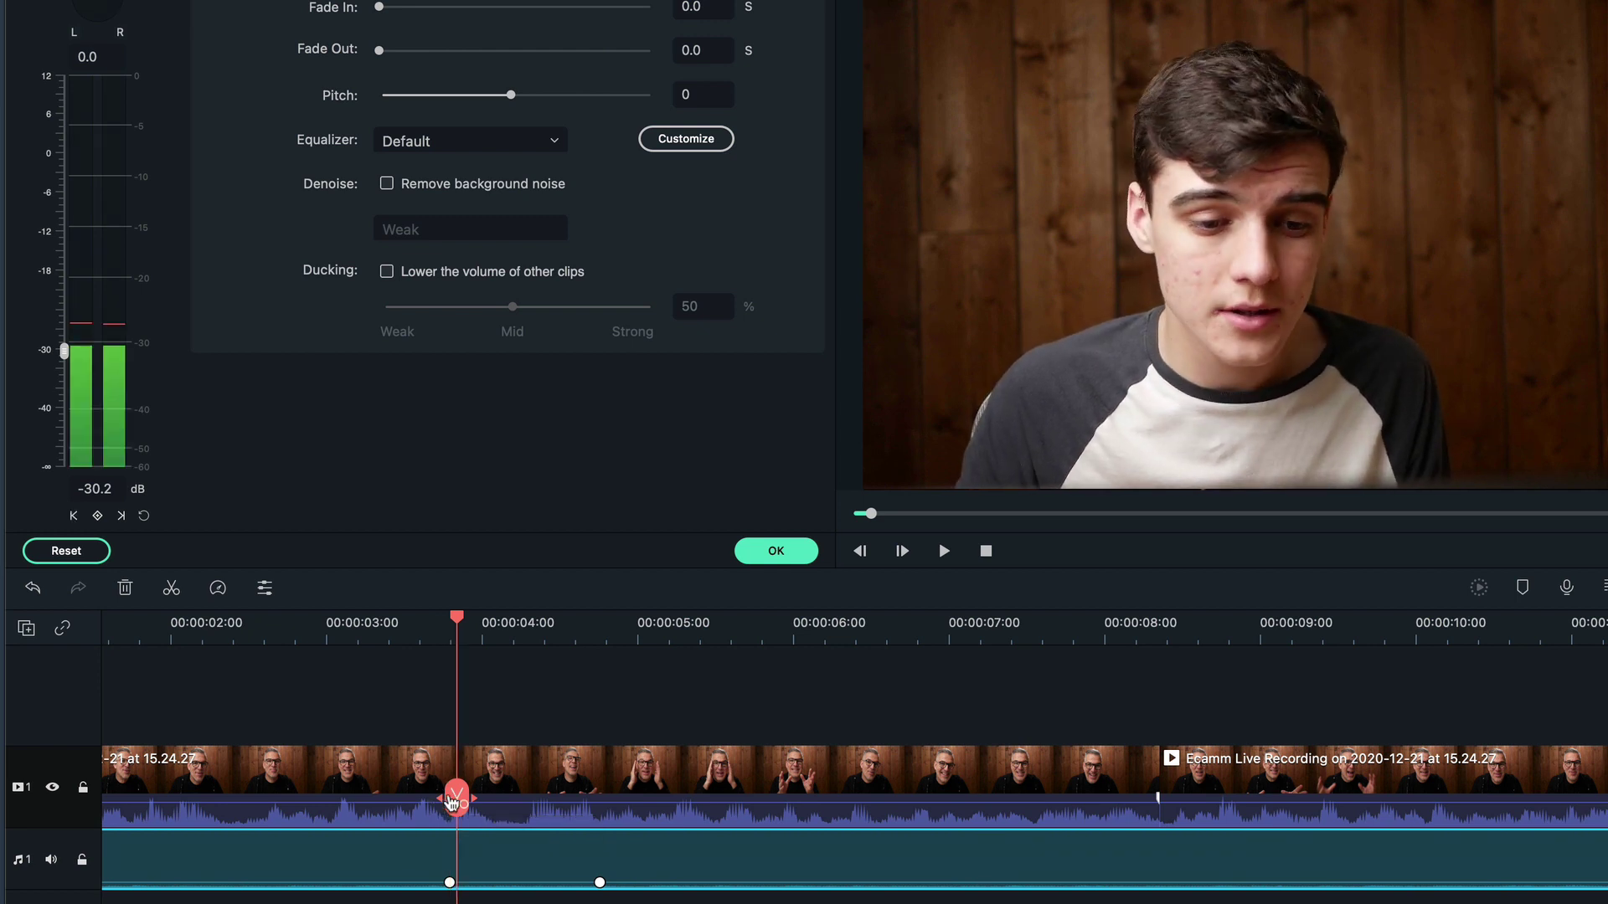
left_click(97, 517)
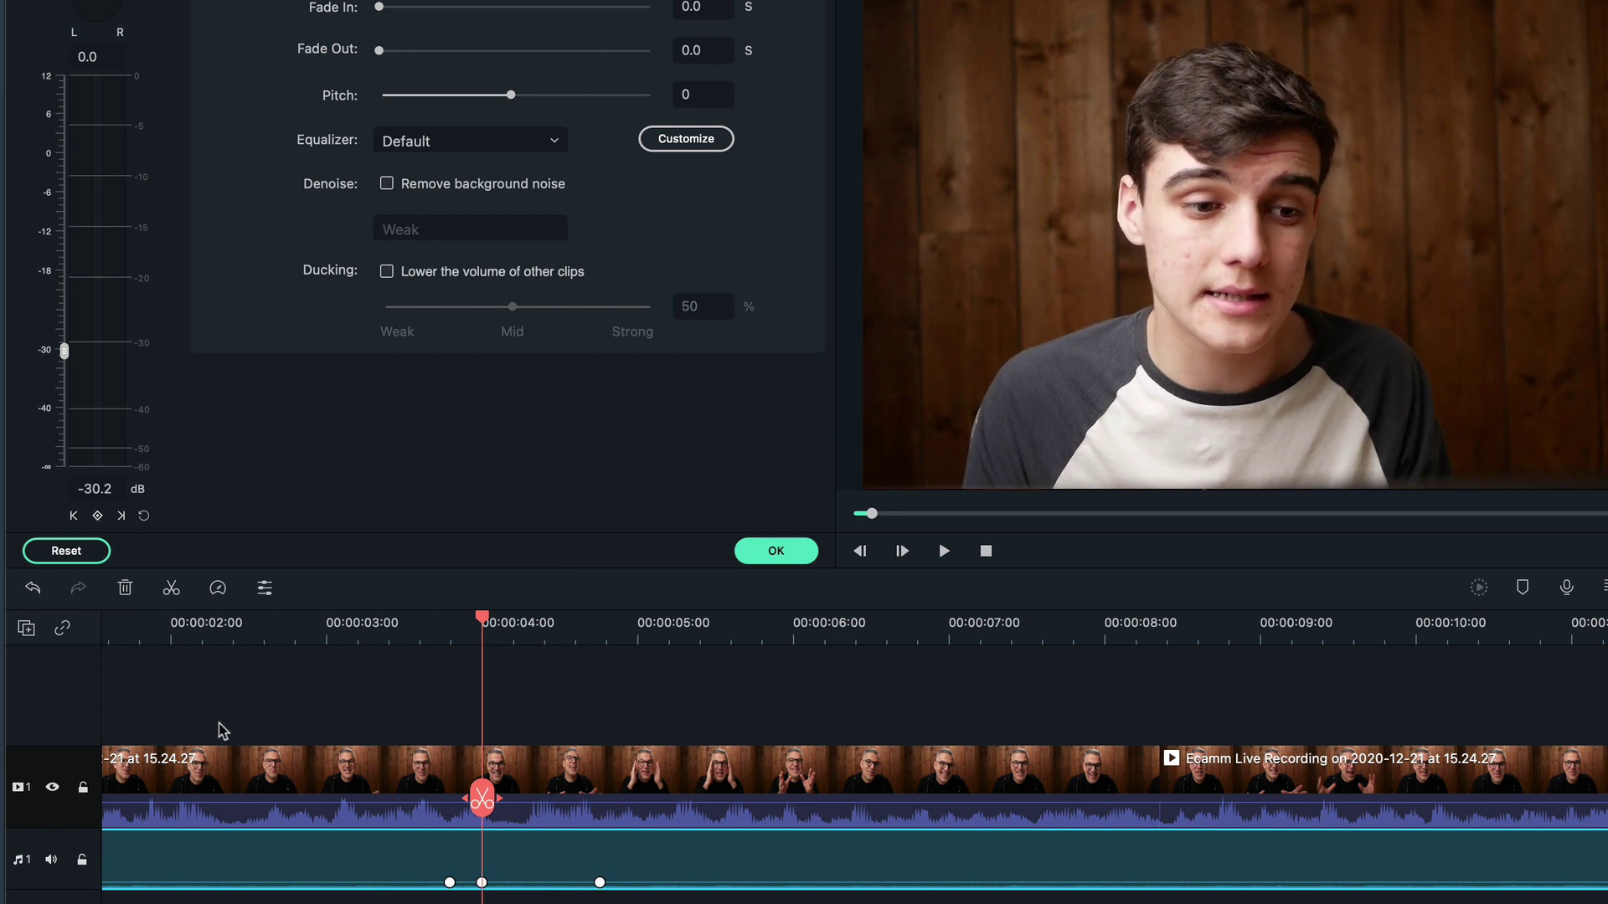
left_click(616, 634)
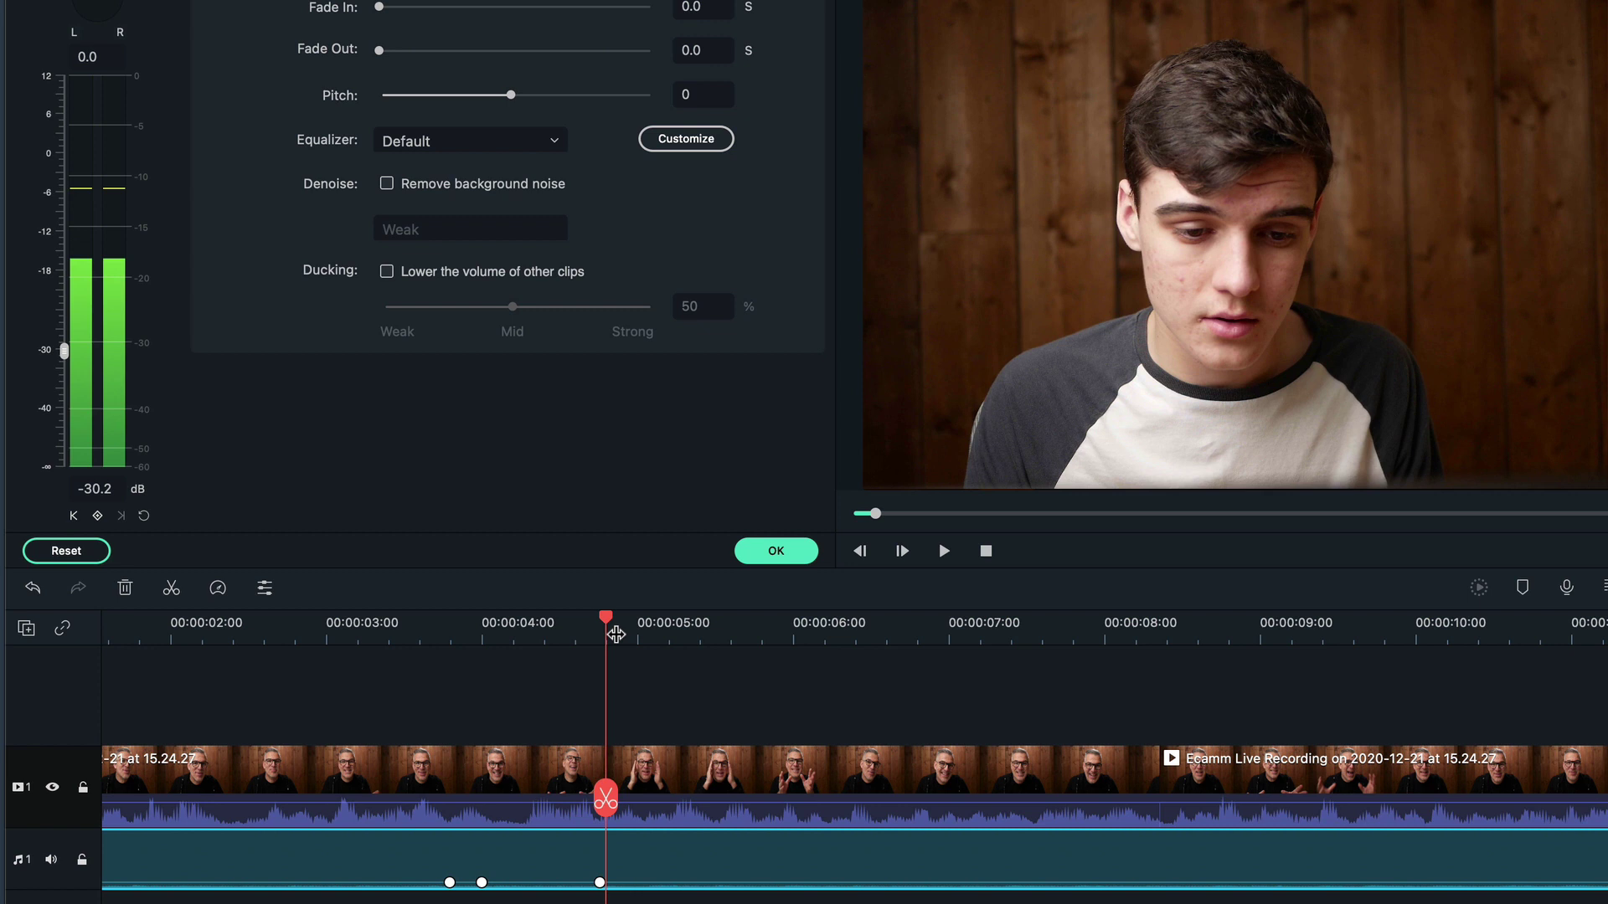
left_click(601, 634)
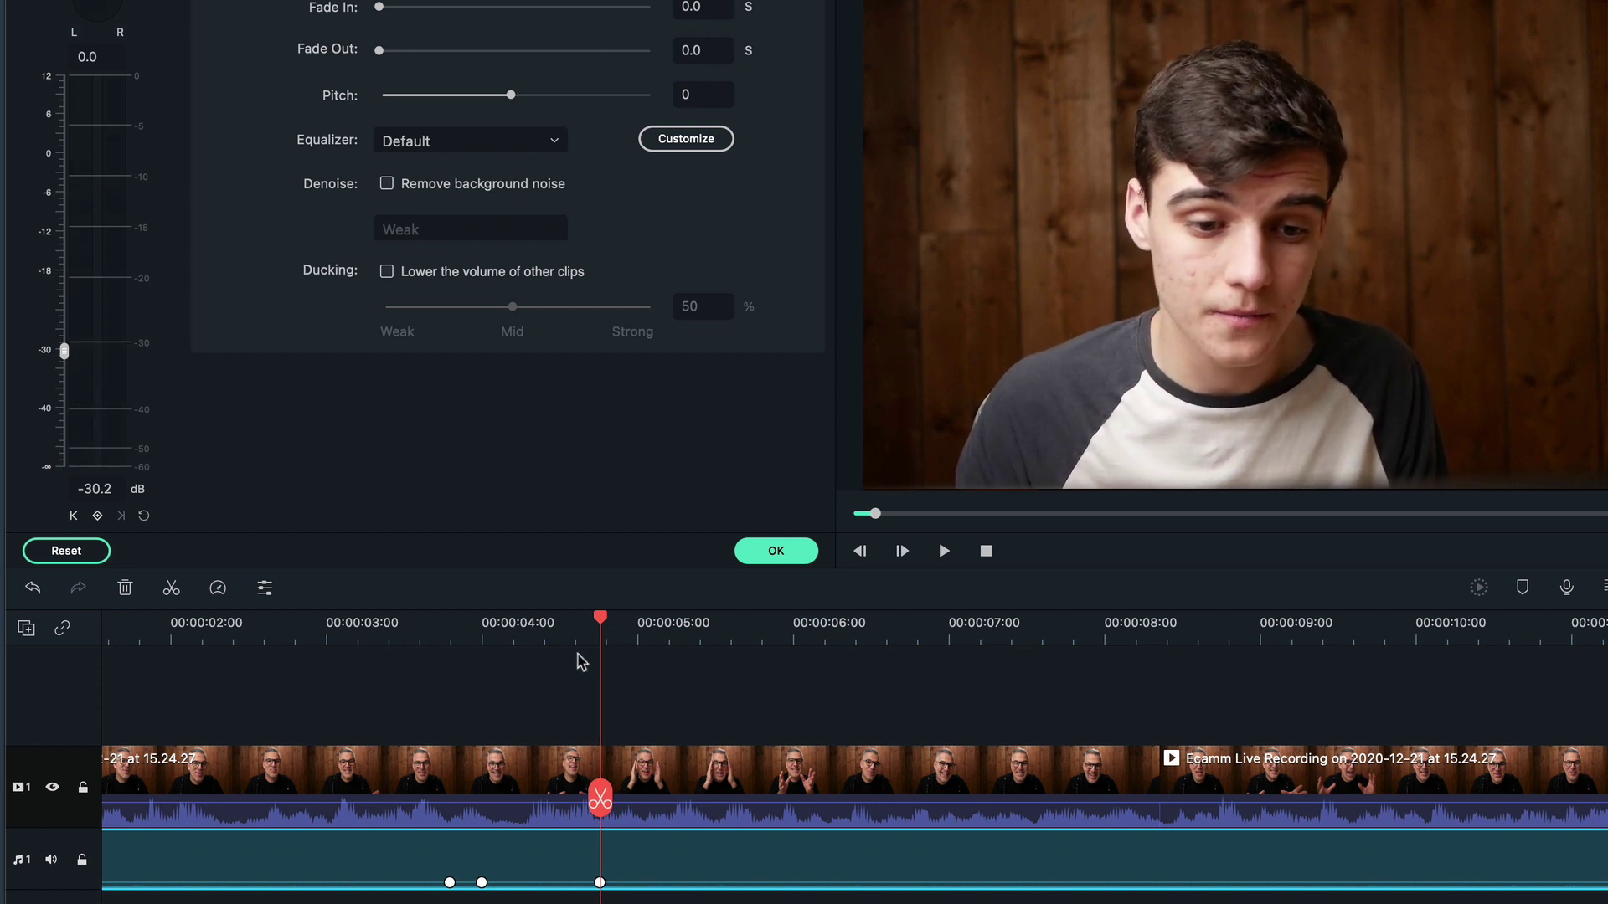
key("Left")
key("Left")
key("Left")
key("Left")
key("Left")
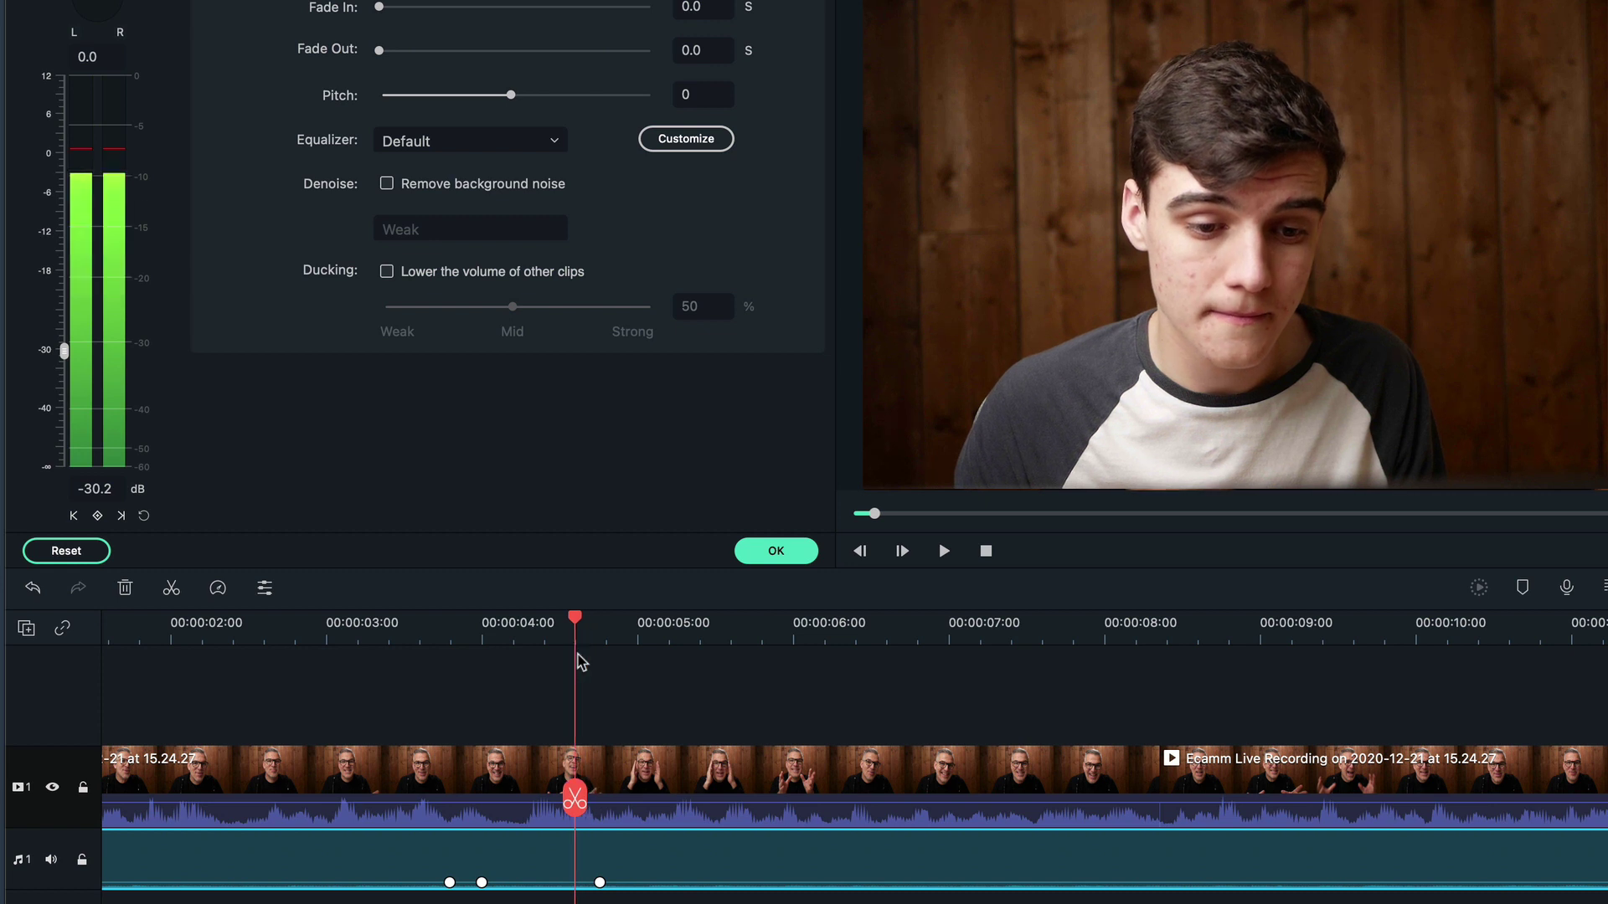
key("Left")
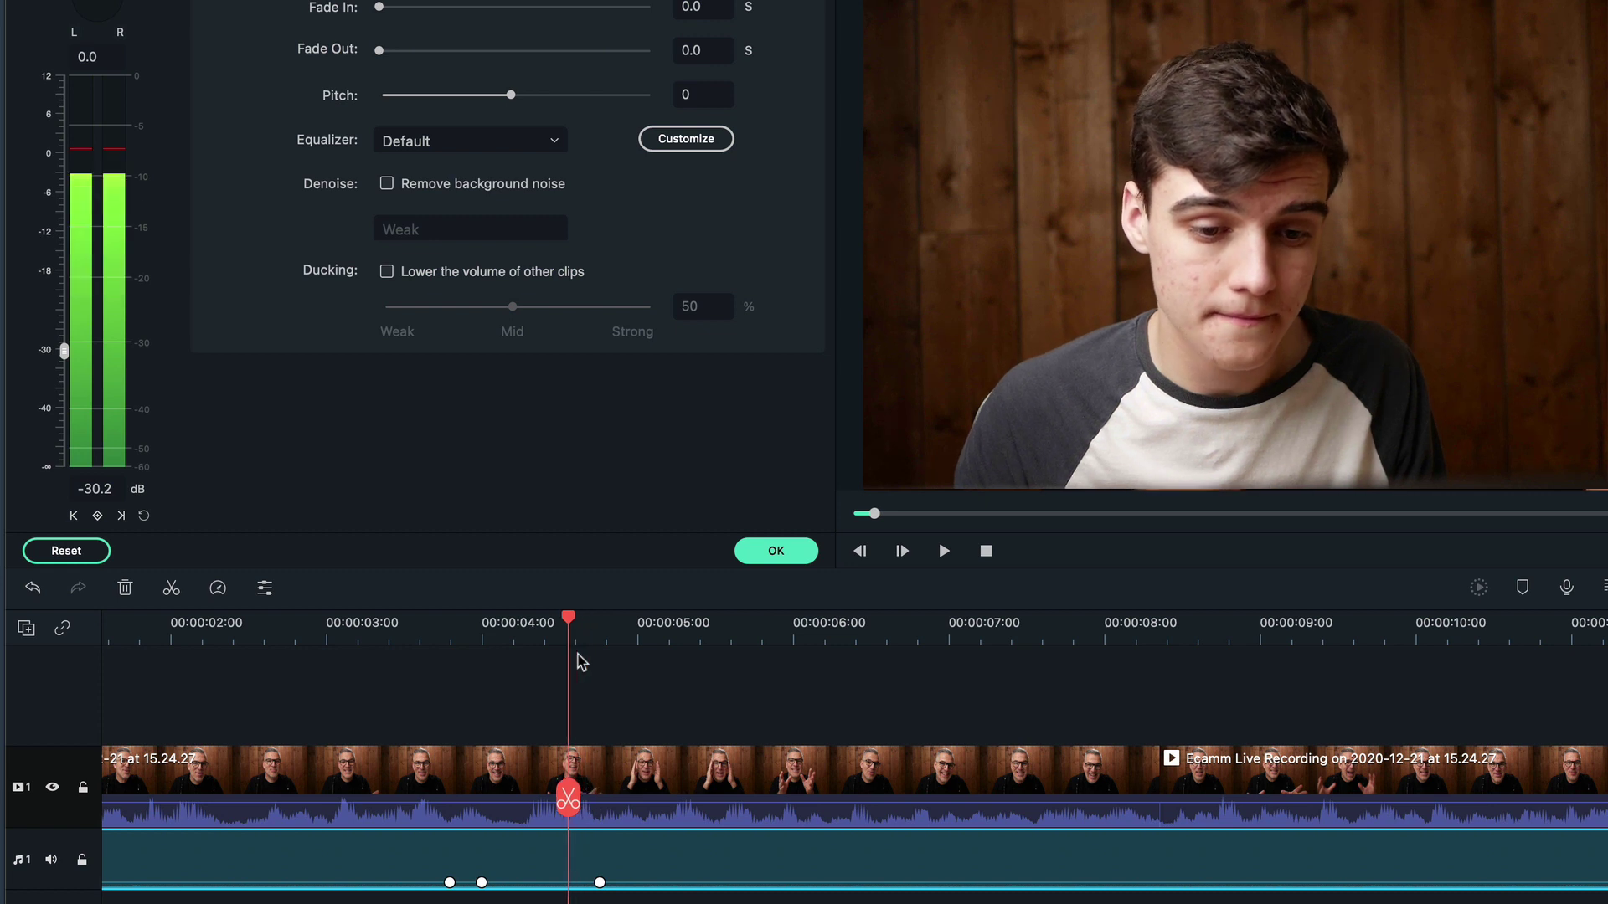
left_click(97, 517)
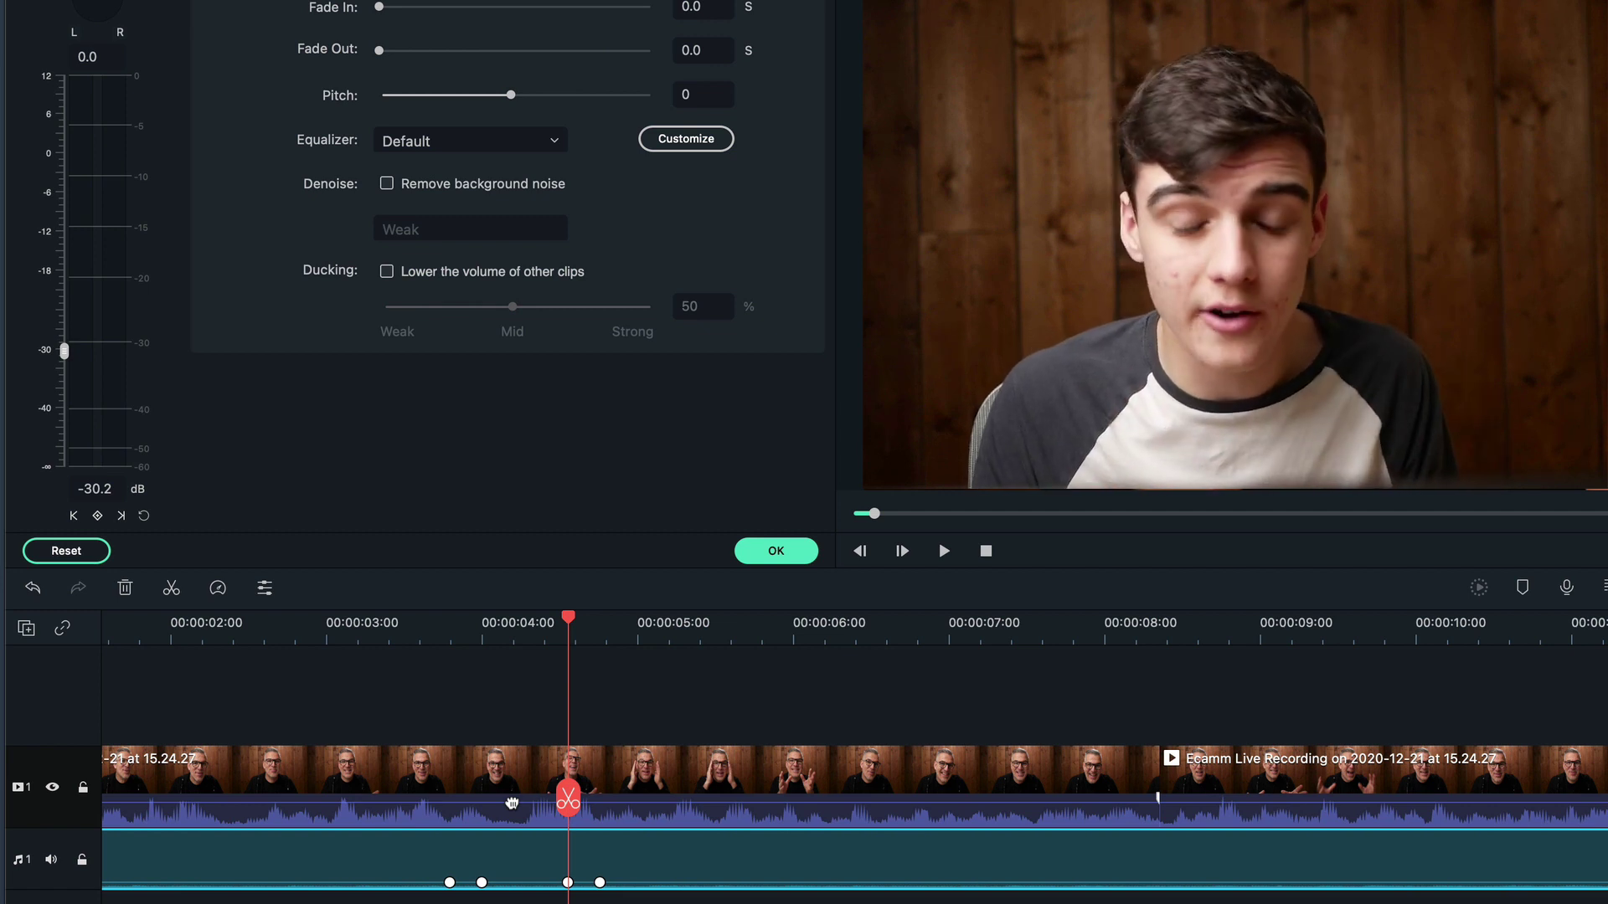
- Raise the music volume at the new keyframe to about -18.6 dB
left_click(65, 350)
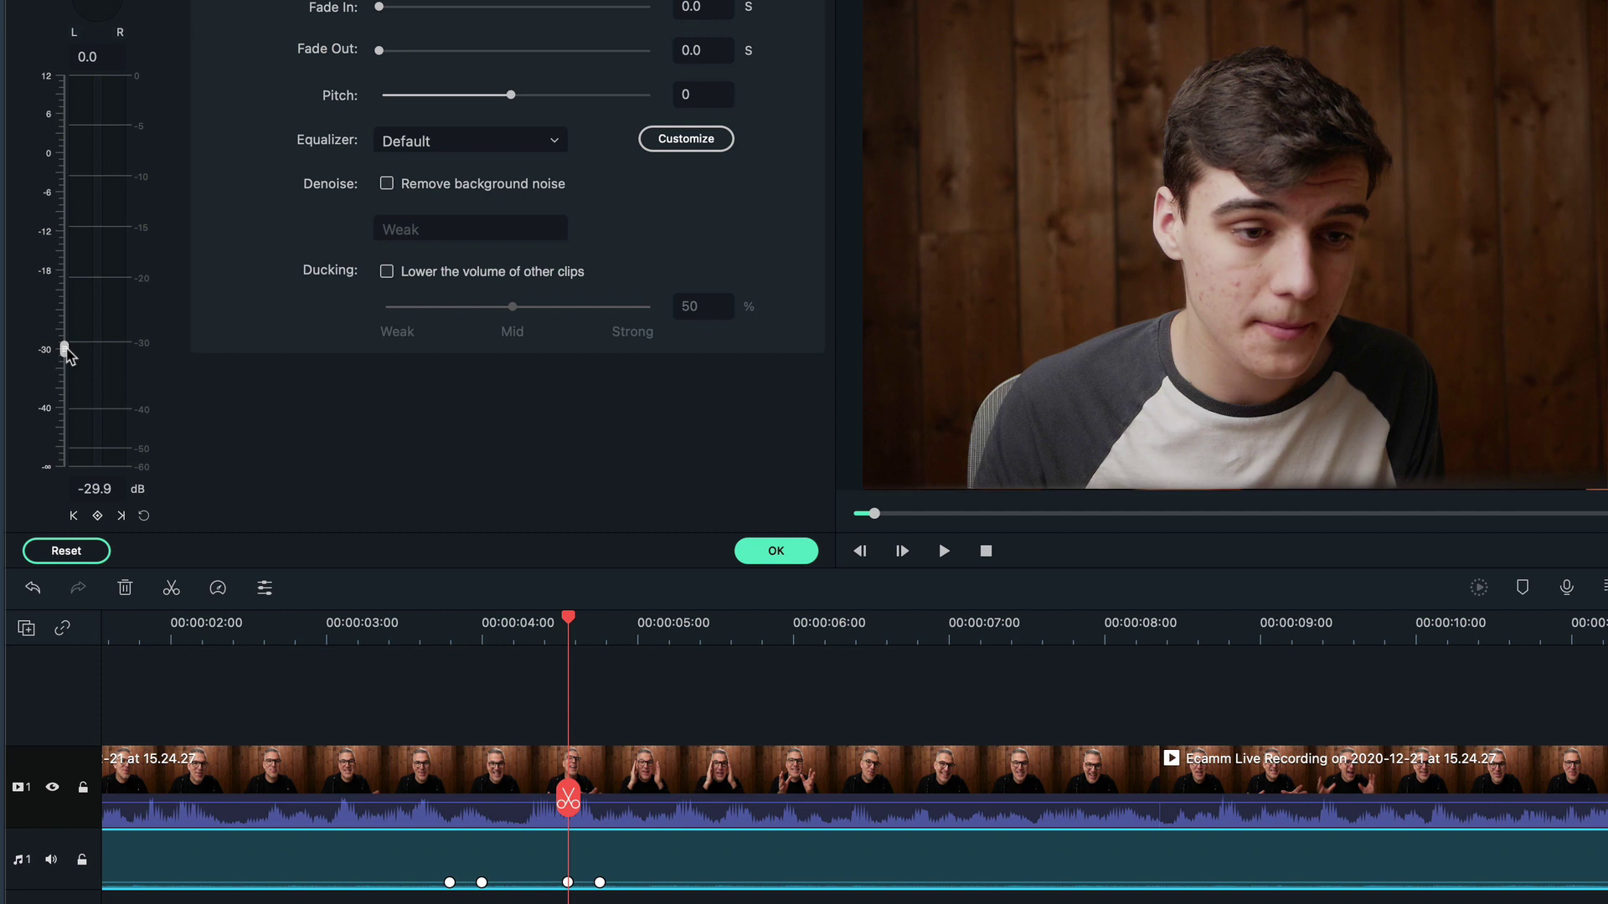
left_click_drag(64, 350, 67, 303)
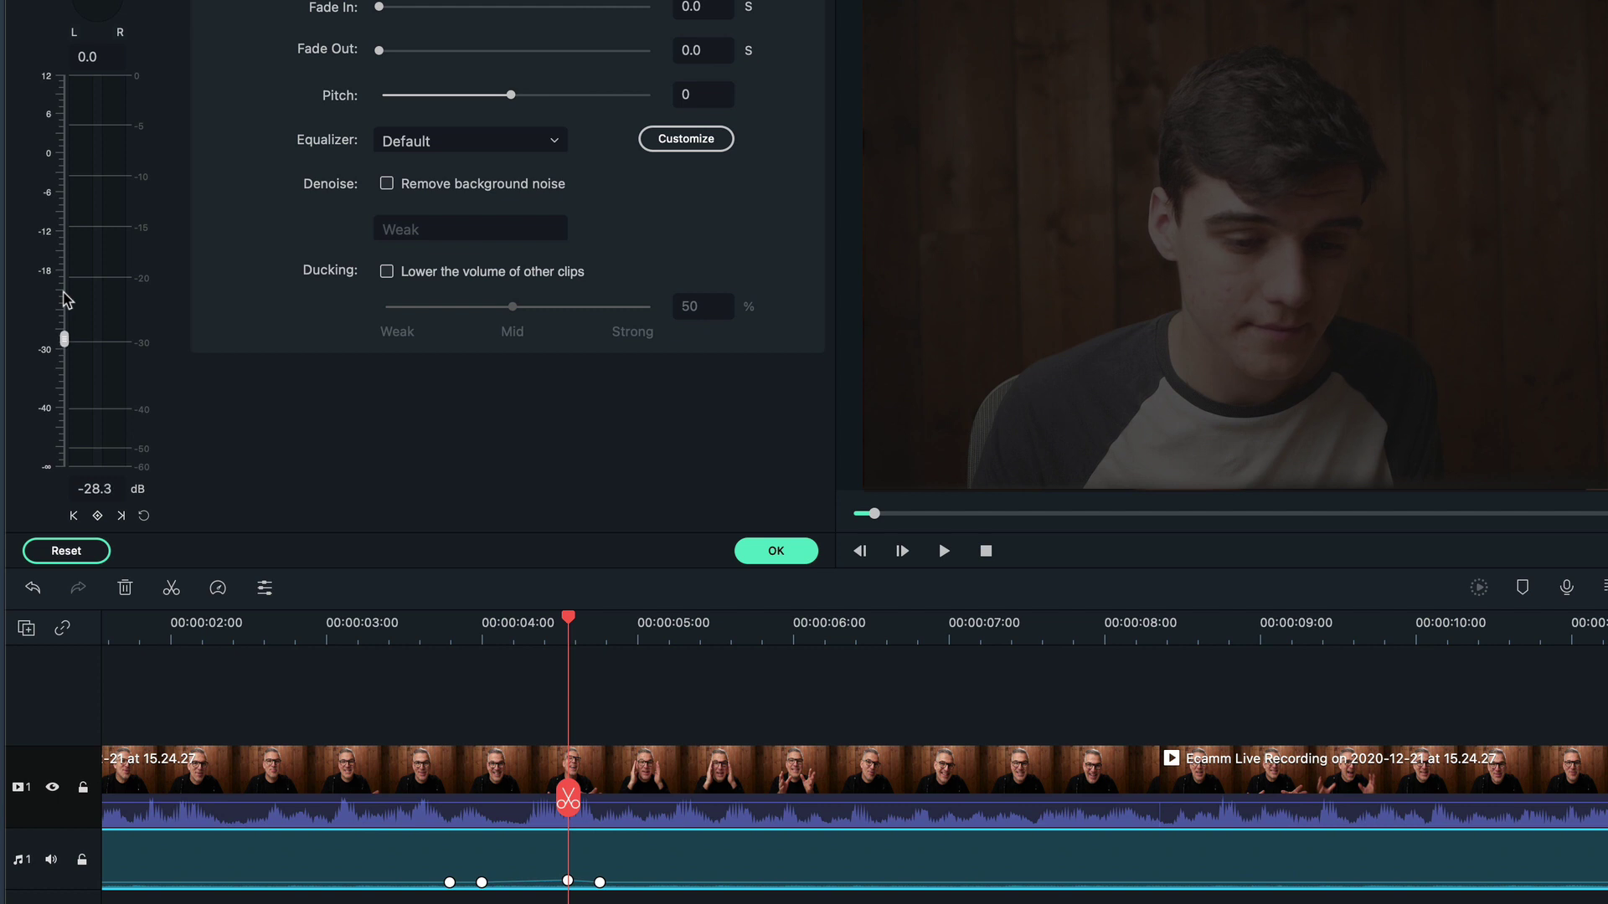
left_click_drag(65, 295, 66, 272)
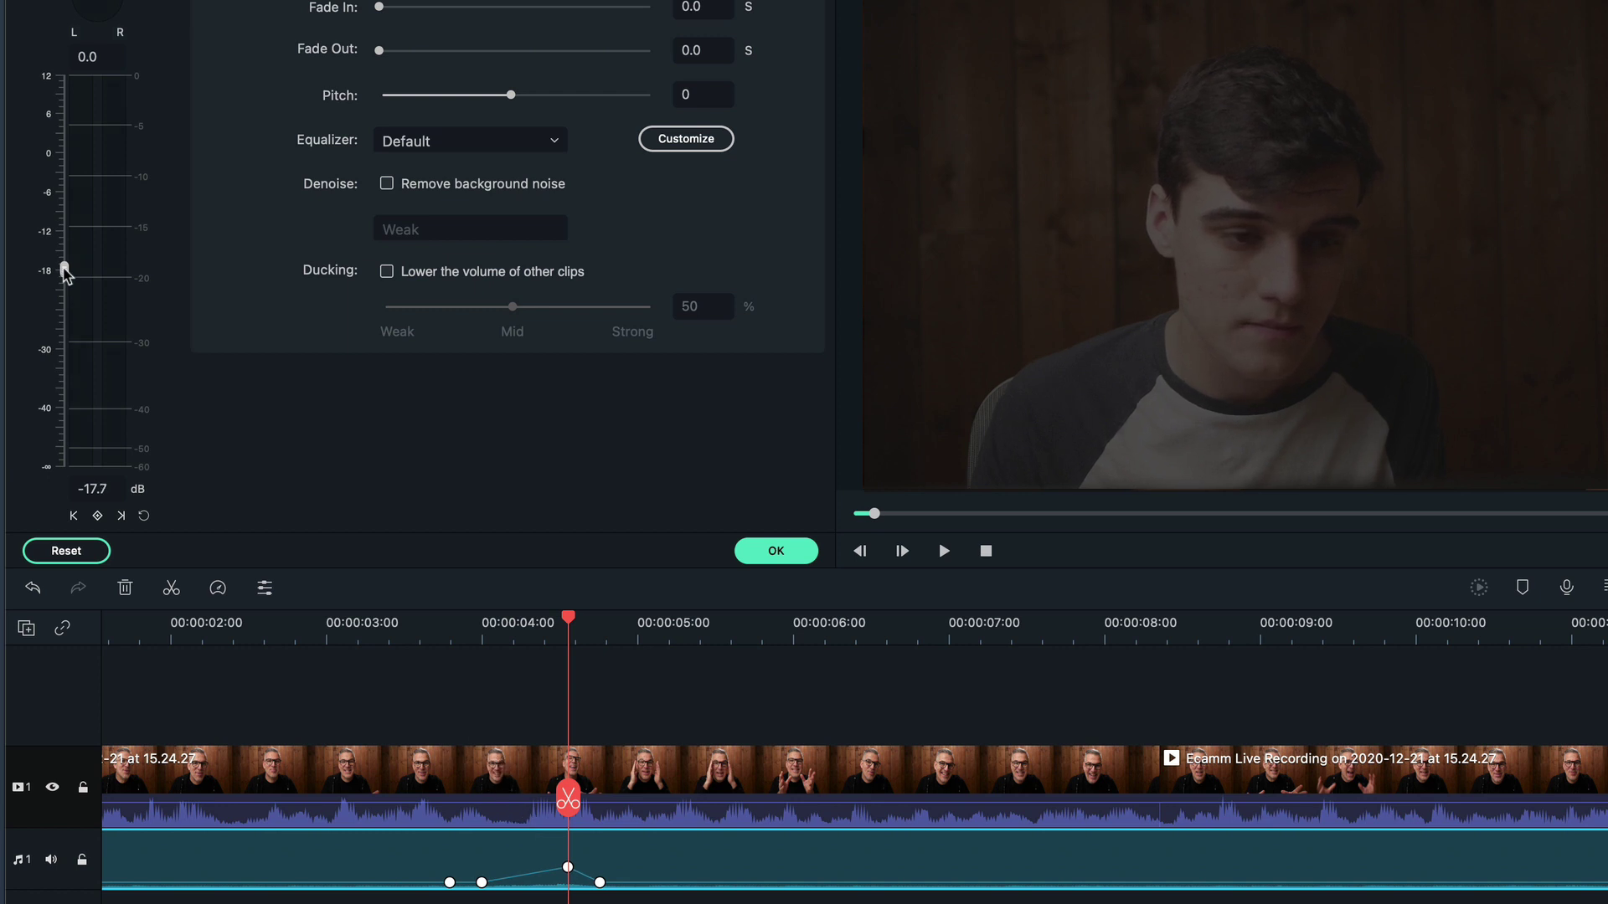
left_click_drag(65, 274, 64, 275)
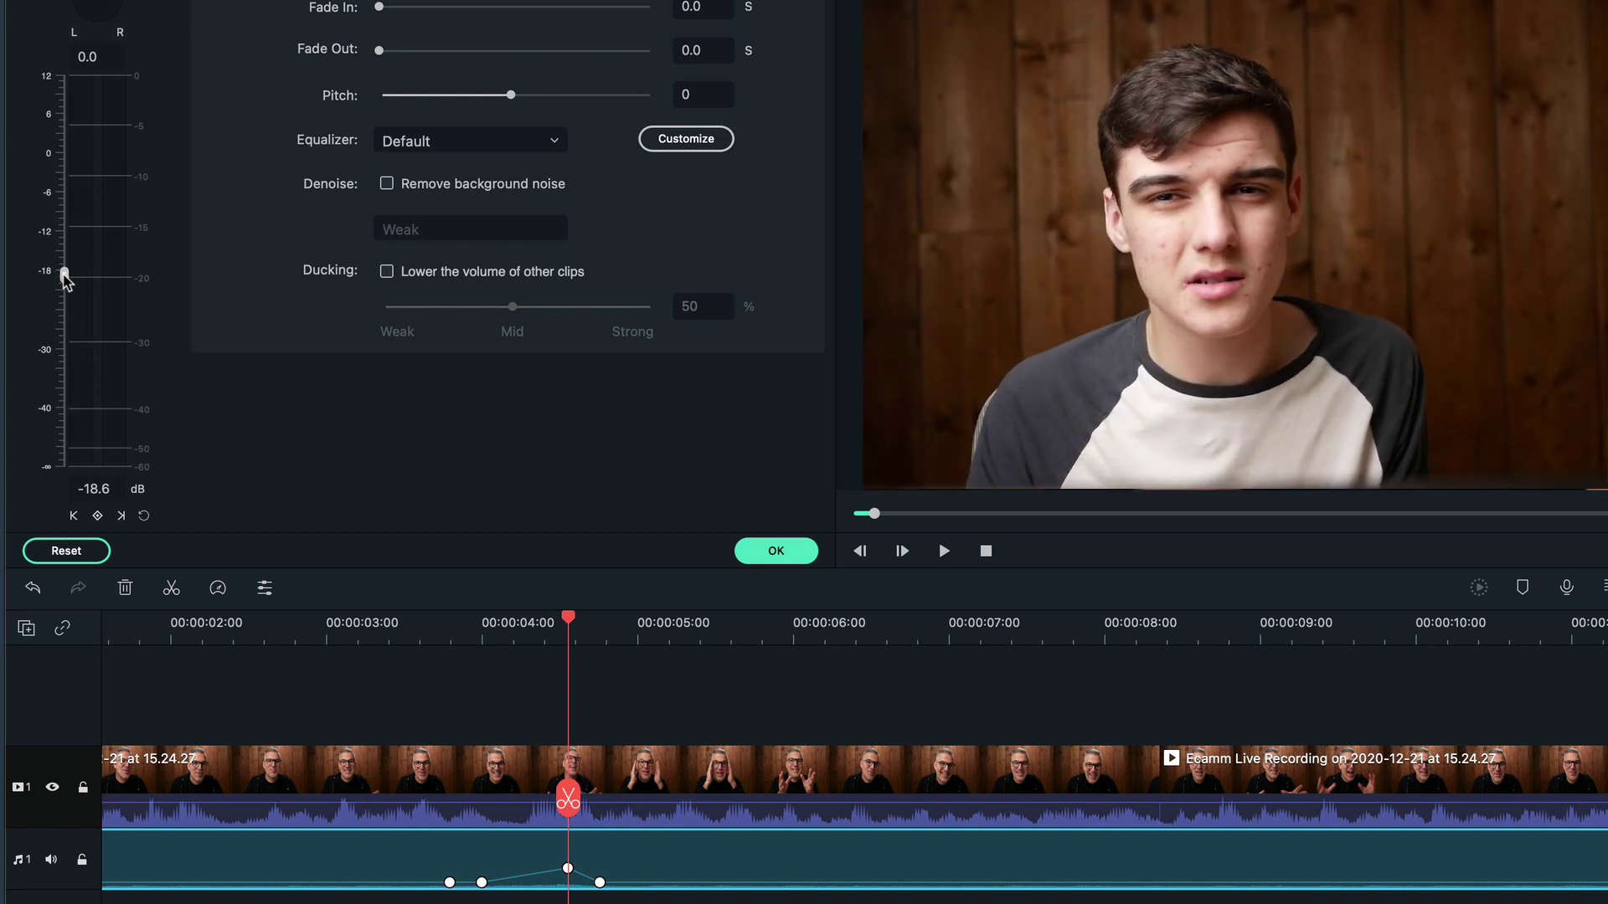
- Set the previous keyframe, just before 4 seconds, to -18 dB
left_click(471, 634)
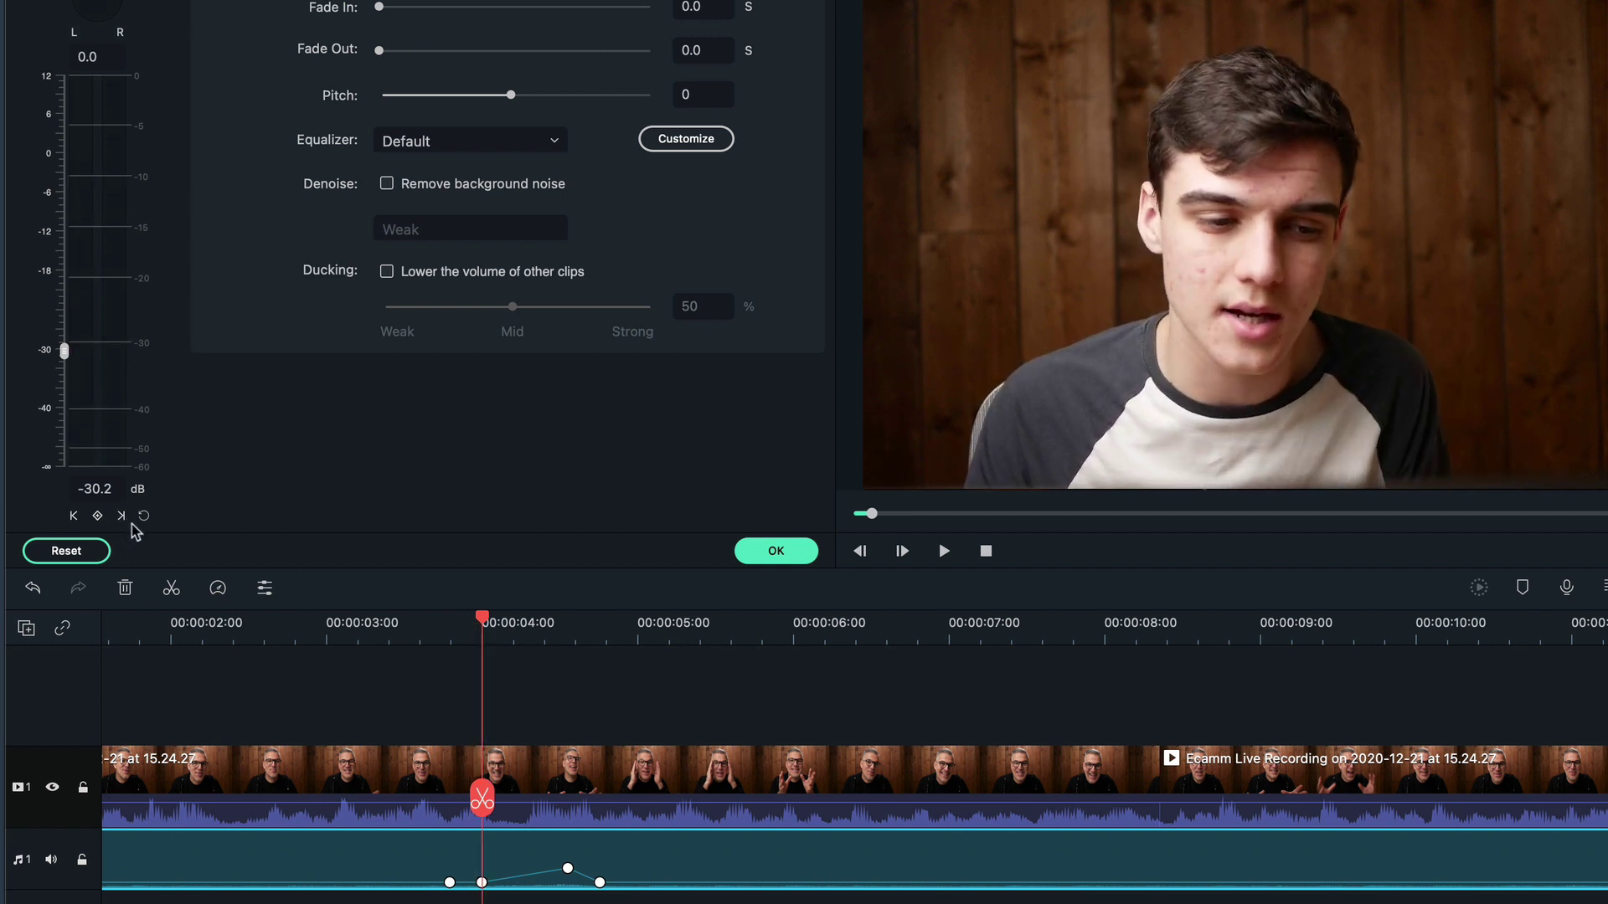
left_click(121, 517)
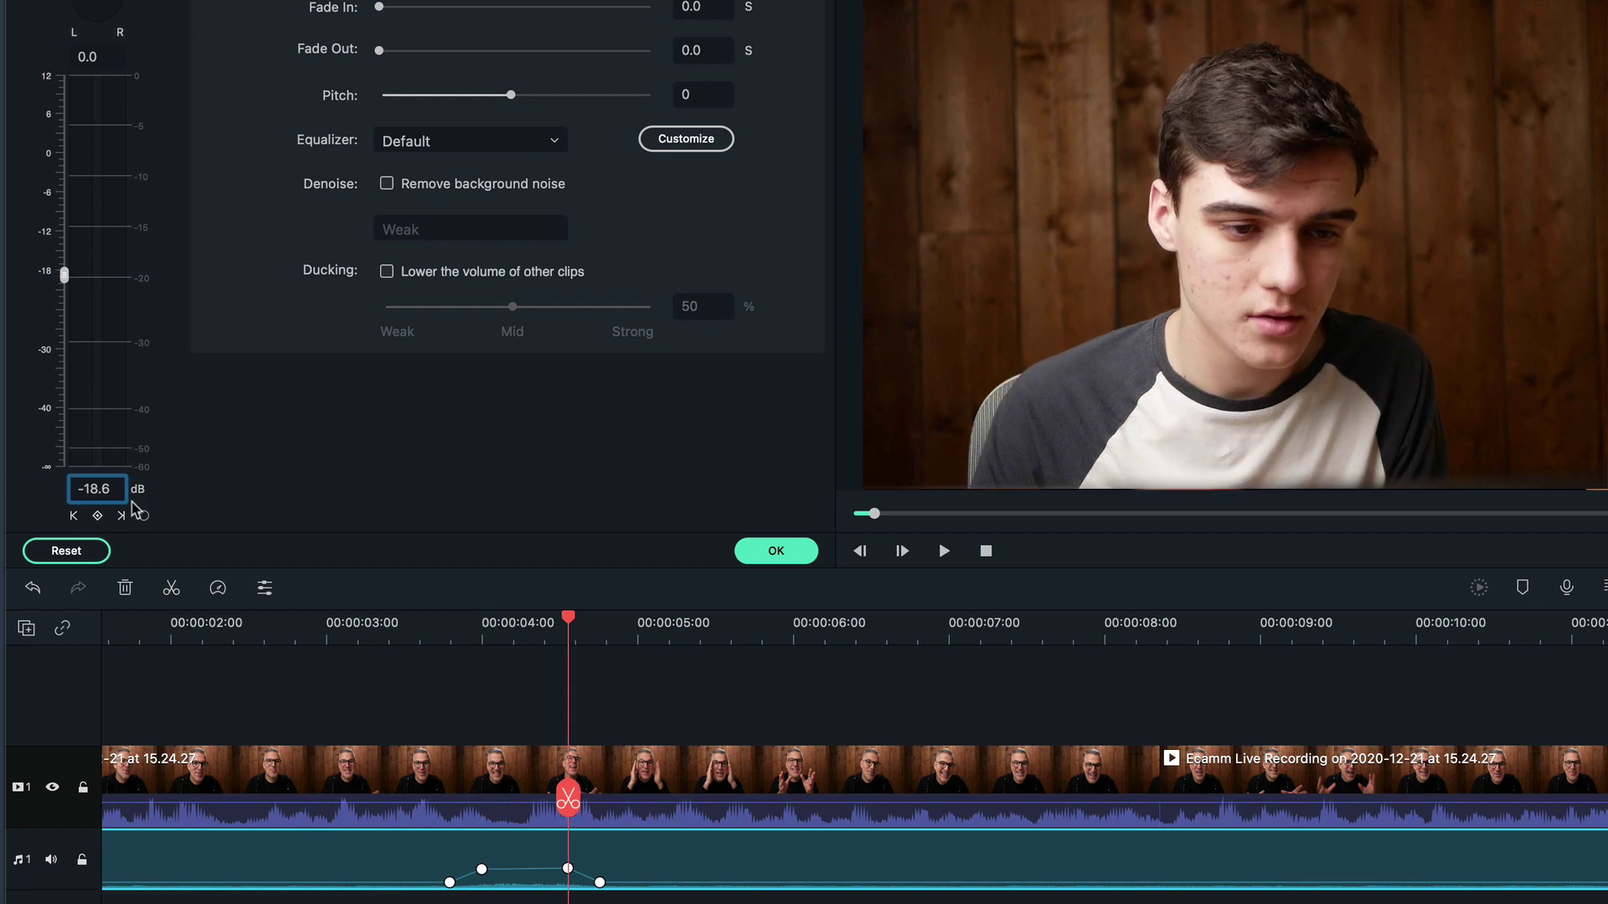
left_click(73, 518)
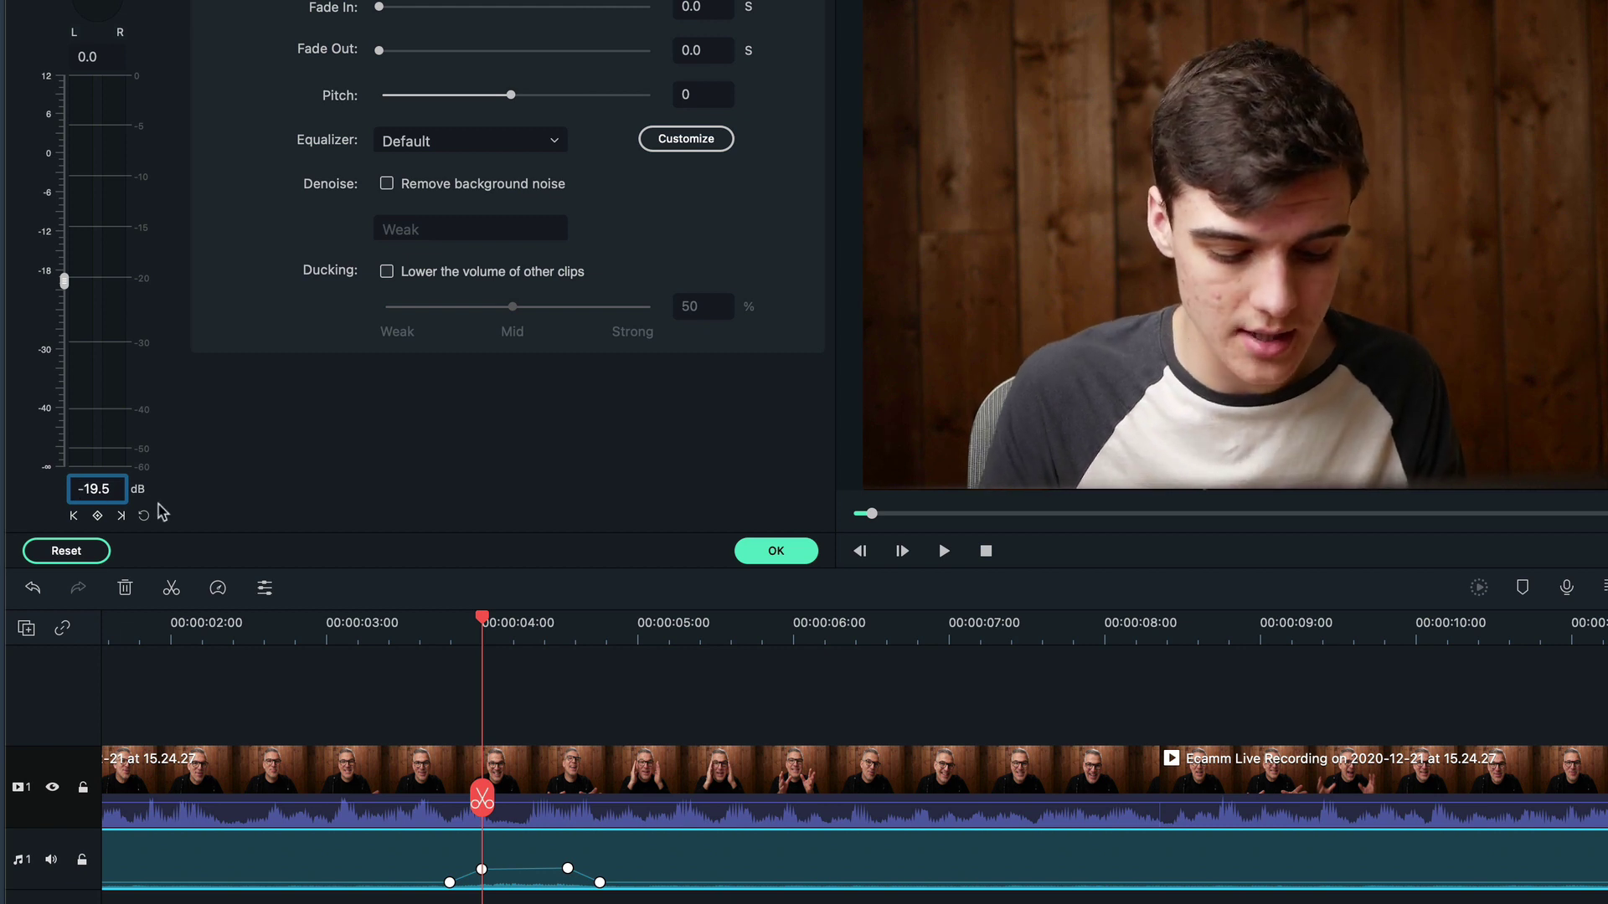
key("BackSpace")
key("BackSpace")
key("BackSpace")
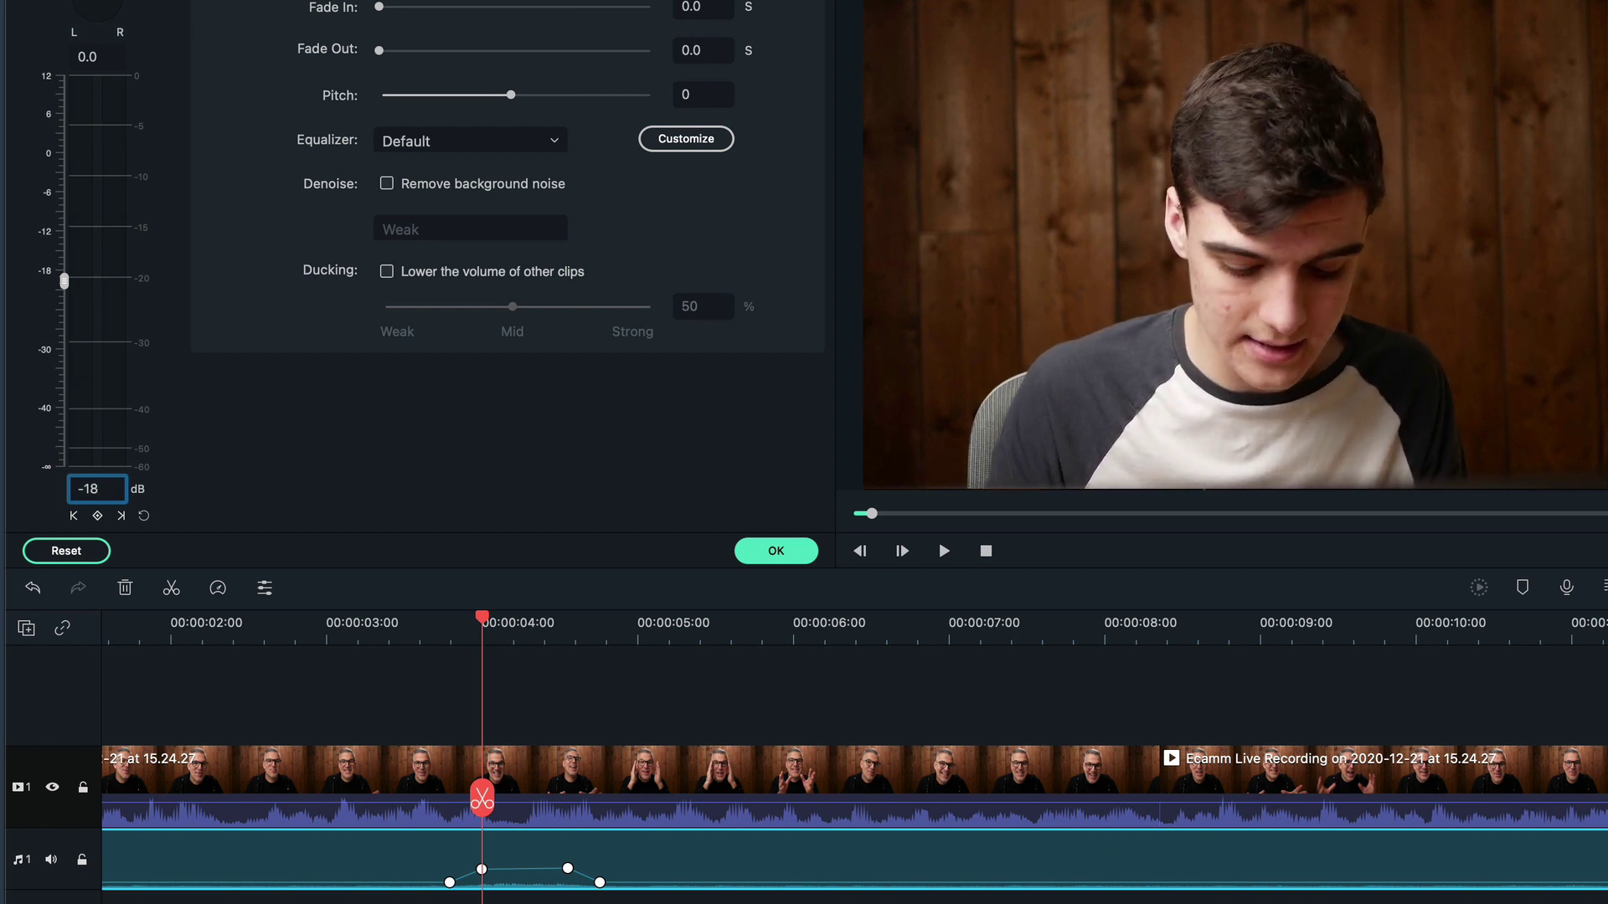
key("Return")
left_click(359, 641)
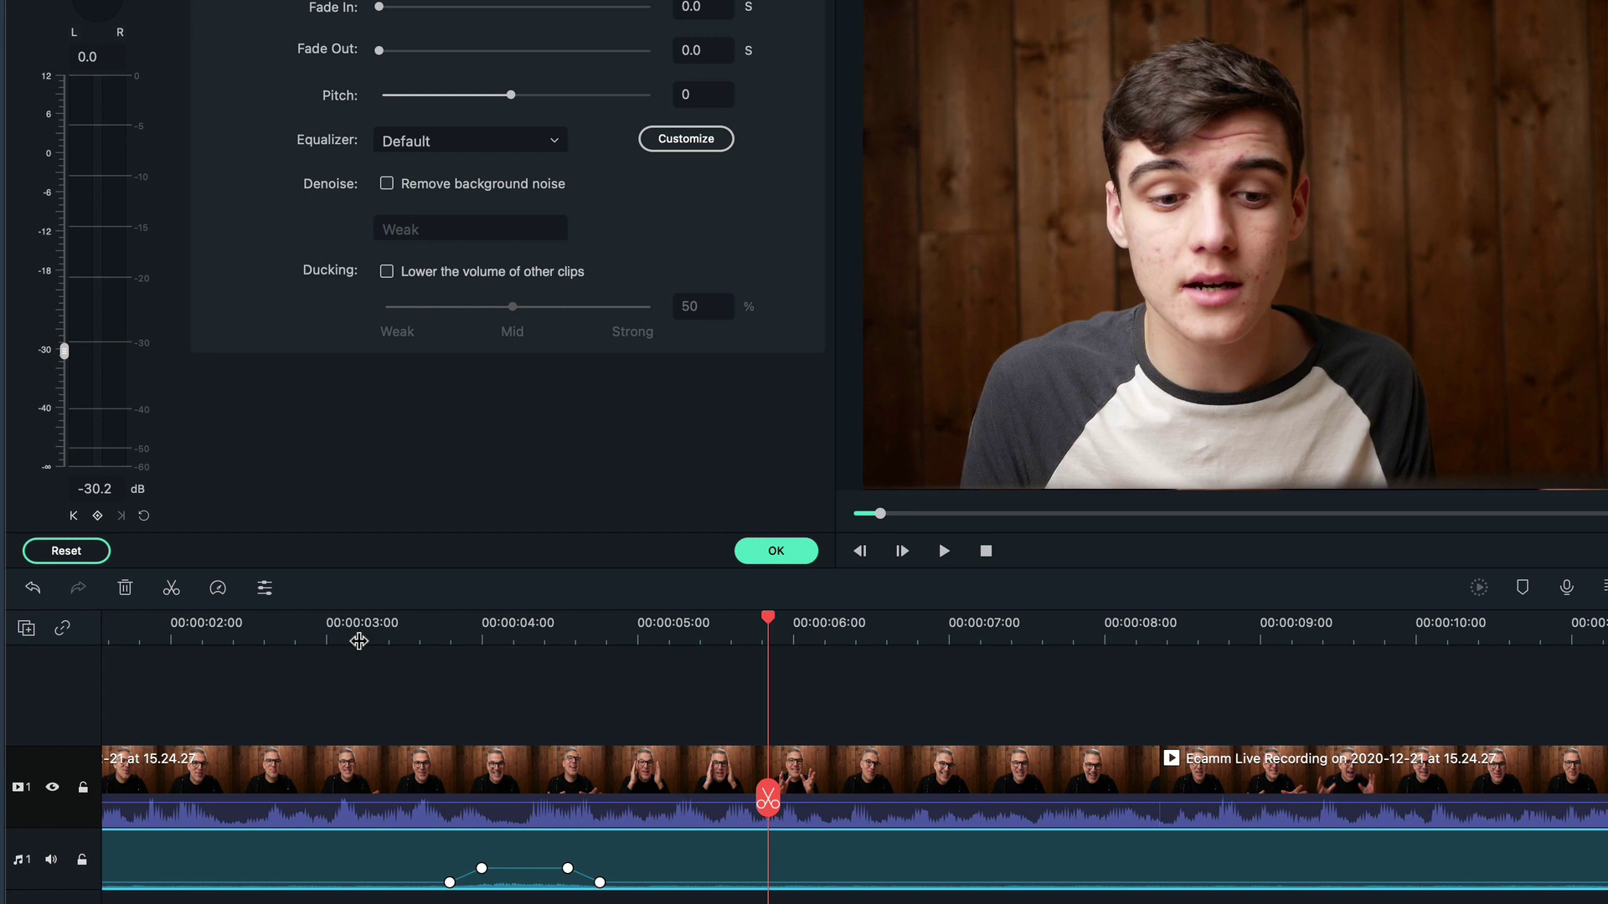
- Drag the last two volume keyframes right so the louder music lasts to about 7.5 seconds
left_click_drag(599, 882, 1081, 892)
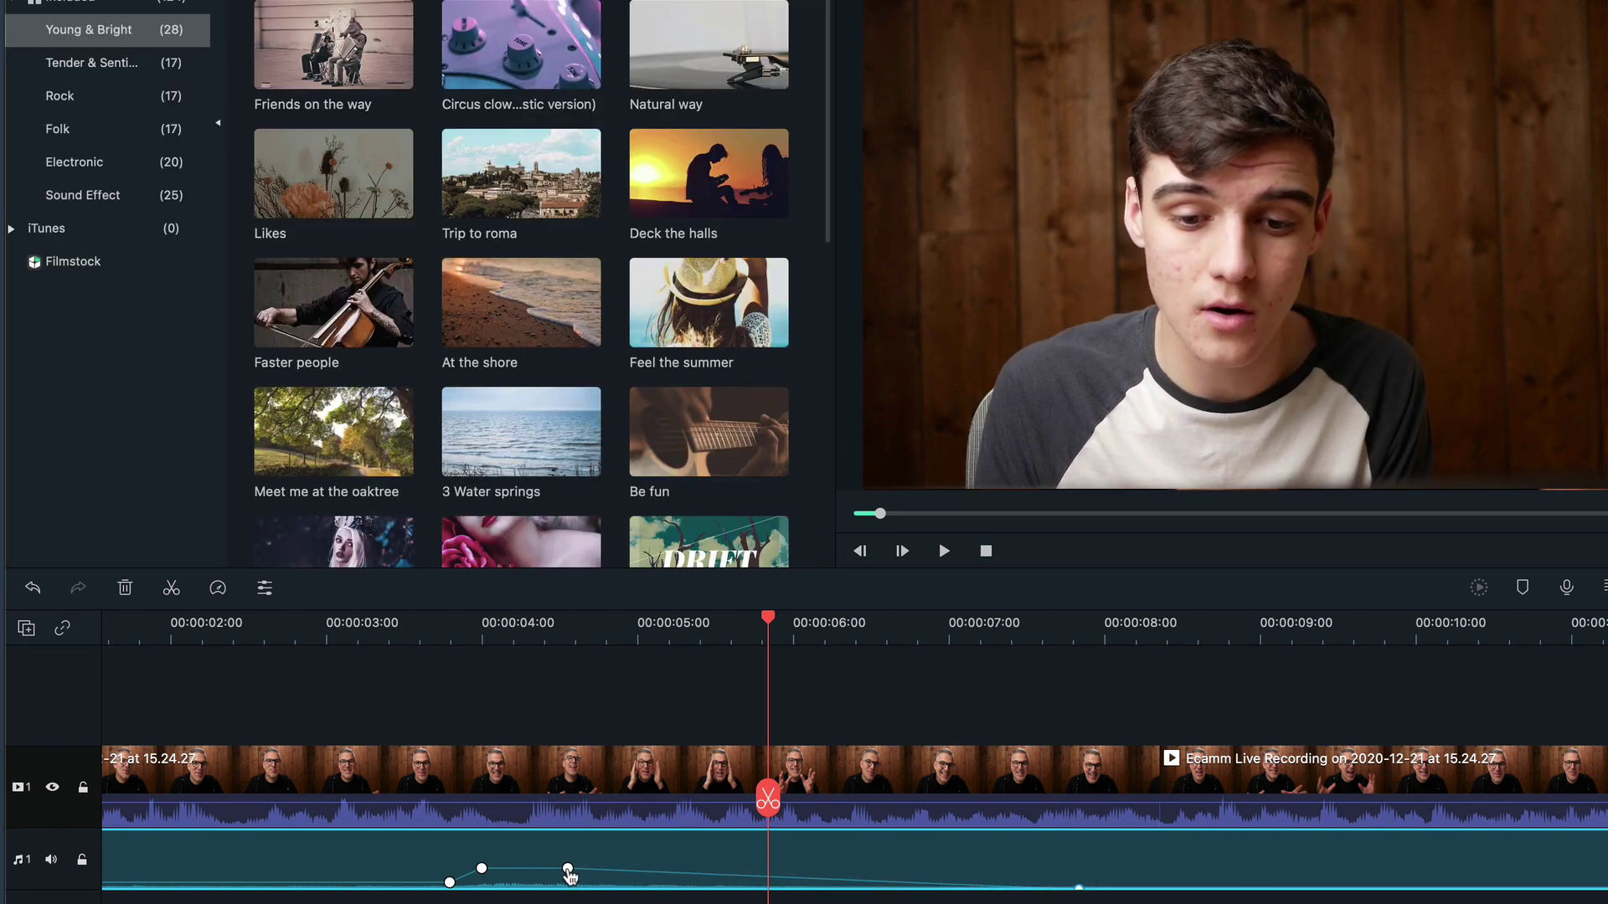
left_click_drag(570, 875, 1049, 876)
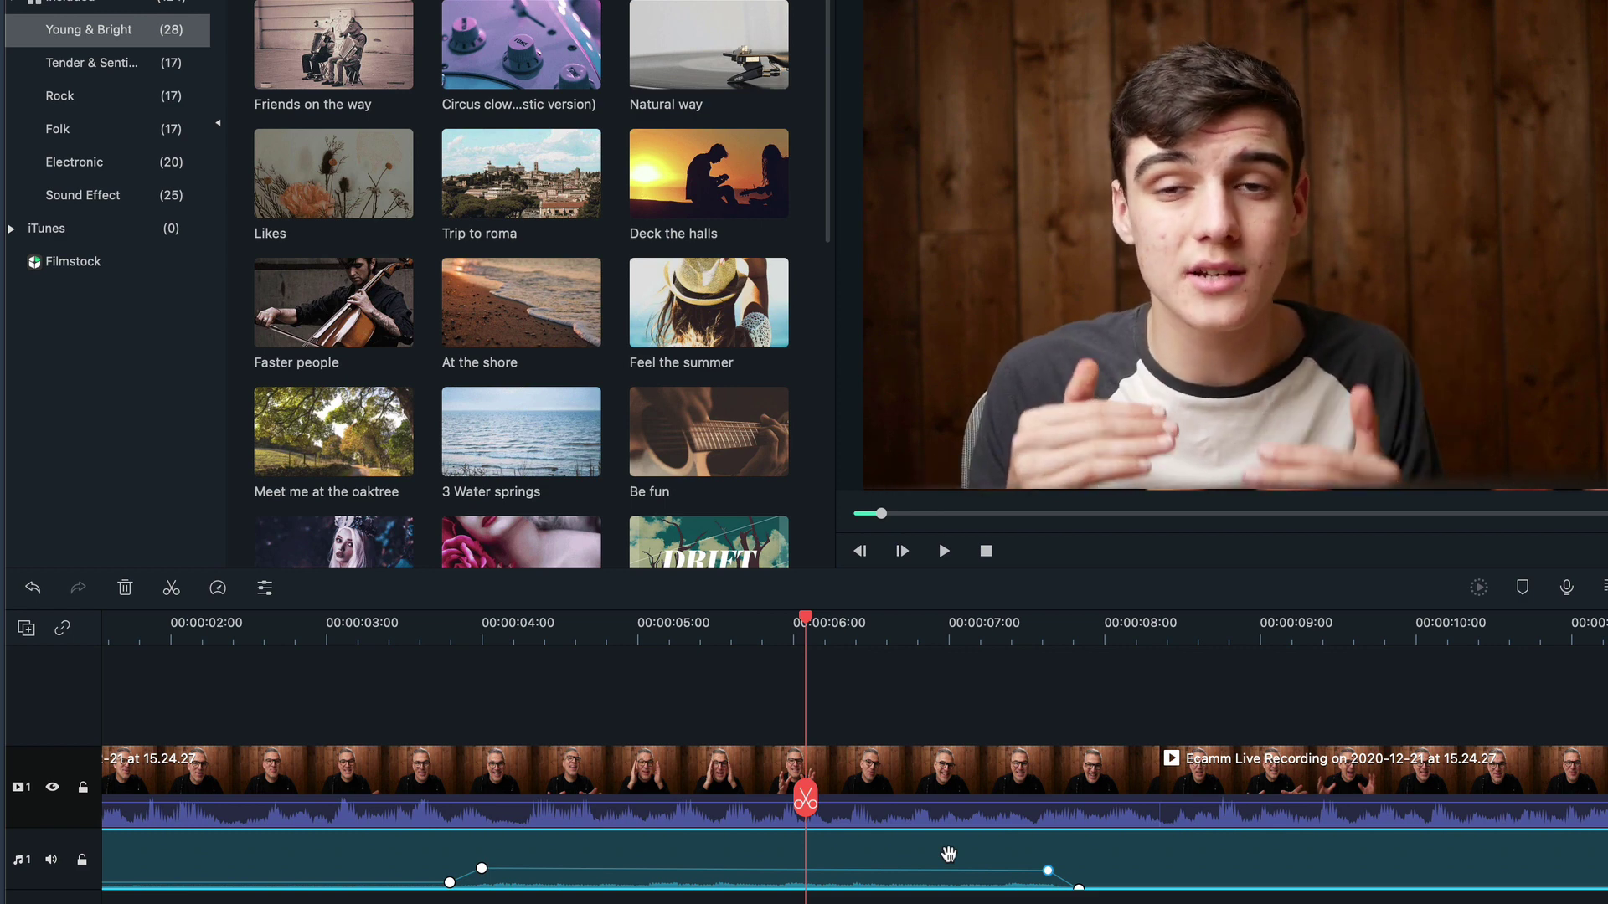
double_click(639, 851)
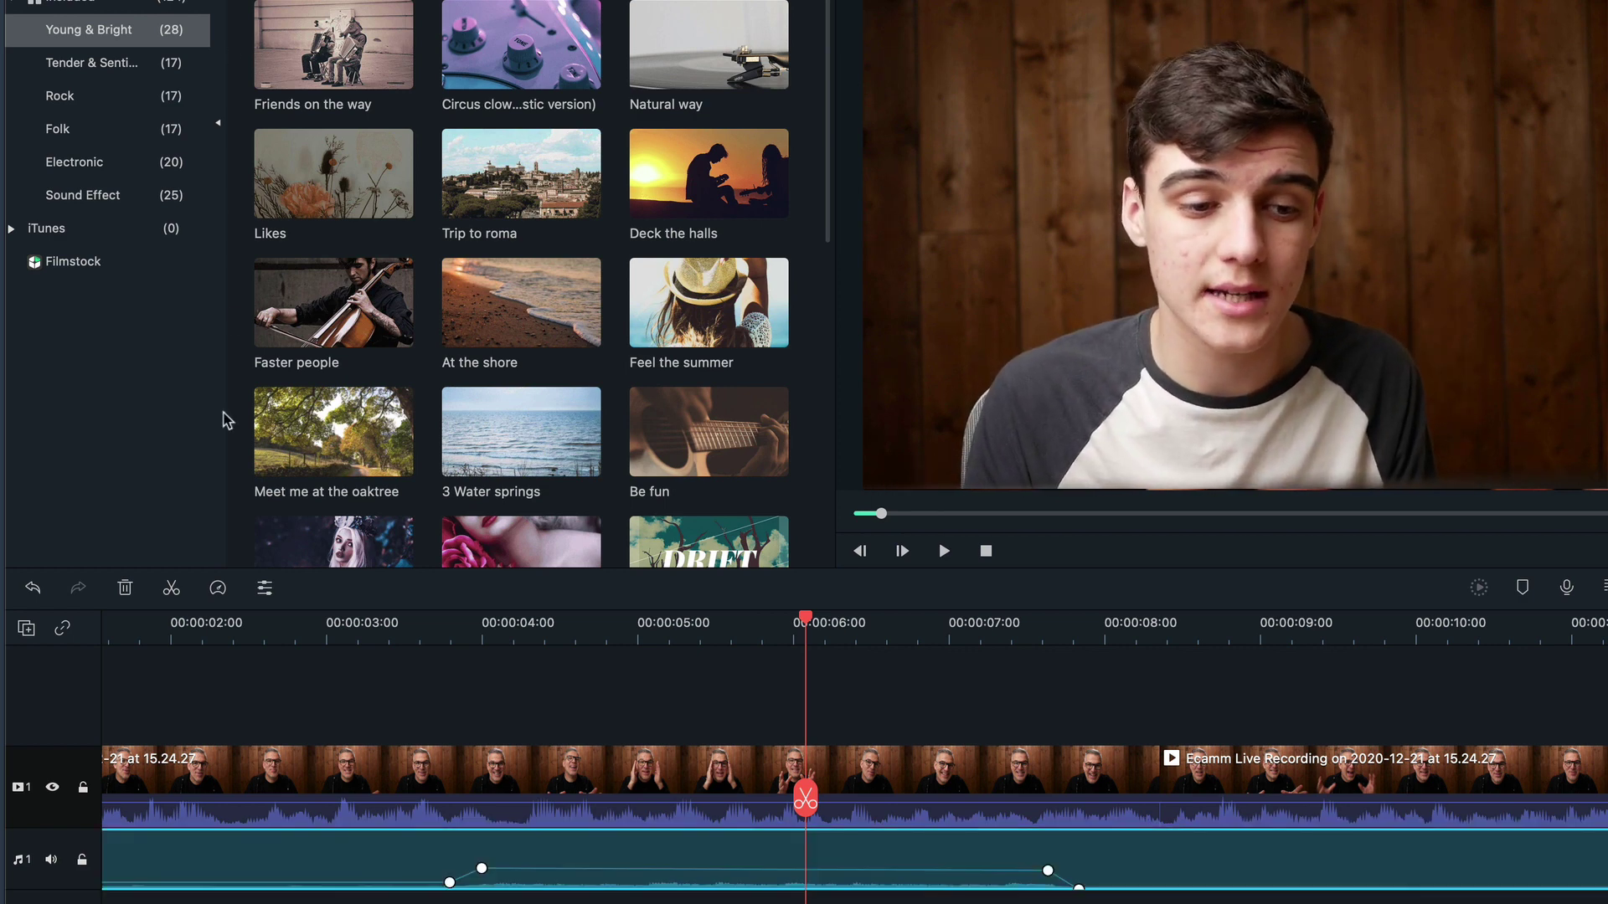
- Set the volume keyframe near 7.5 seconds to -16.5 dB
left_click(121, 515)
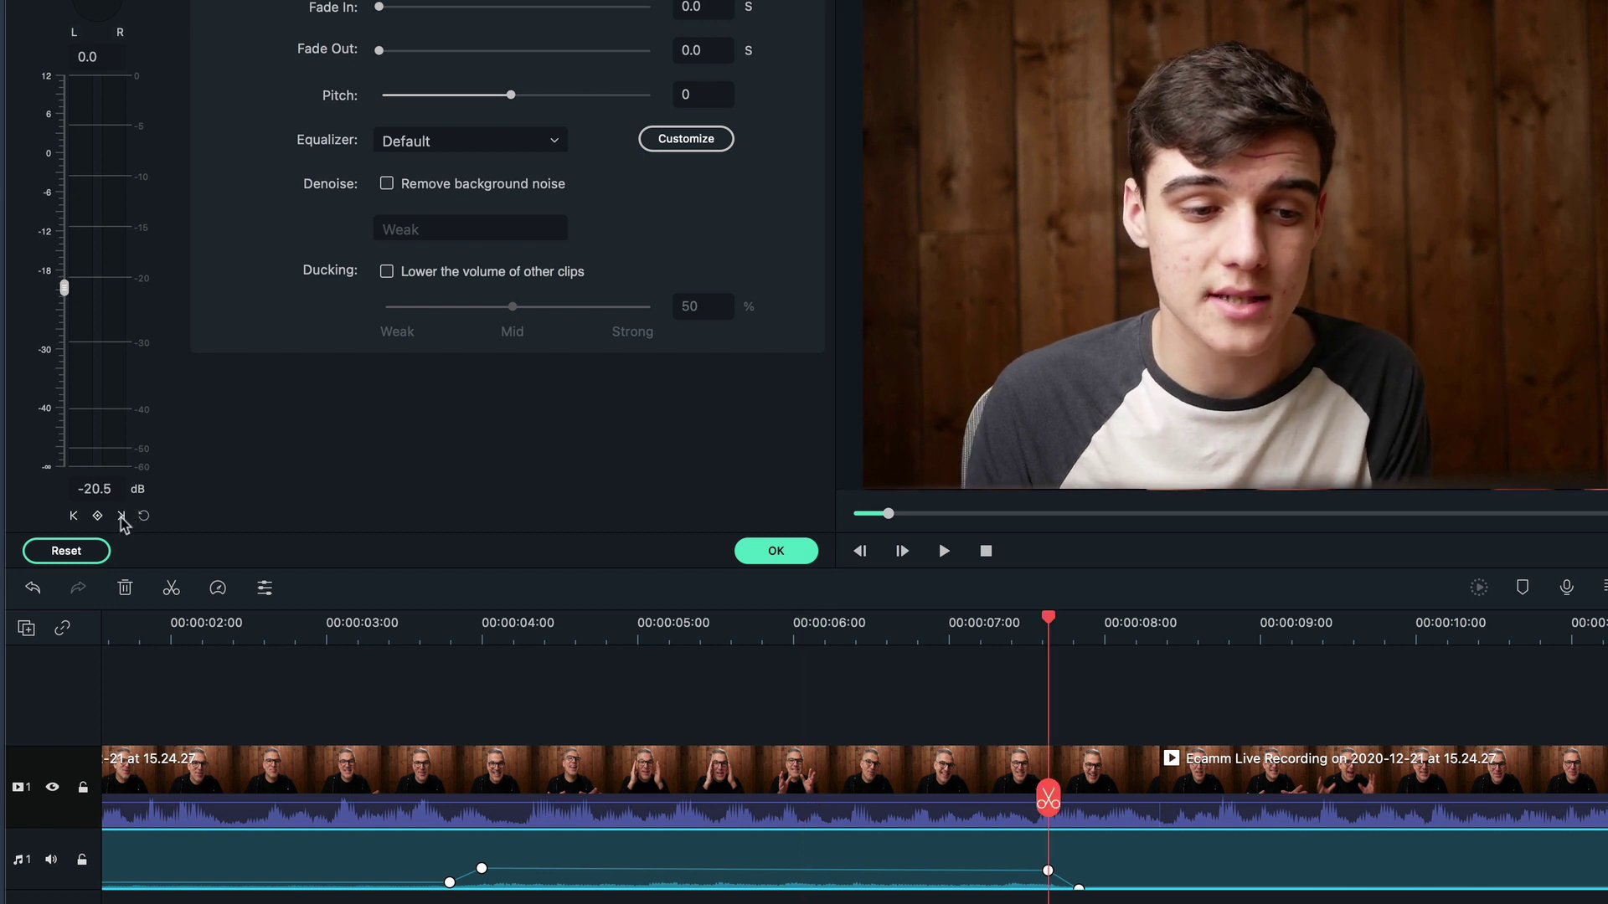
left_click(94, 488)
type("-16.5")
key("Return")
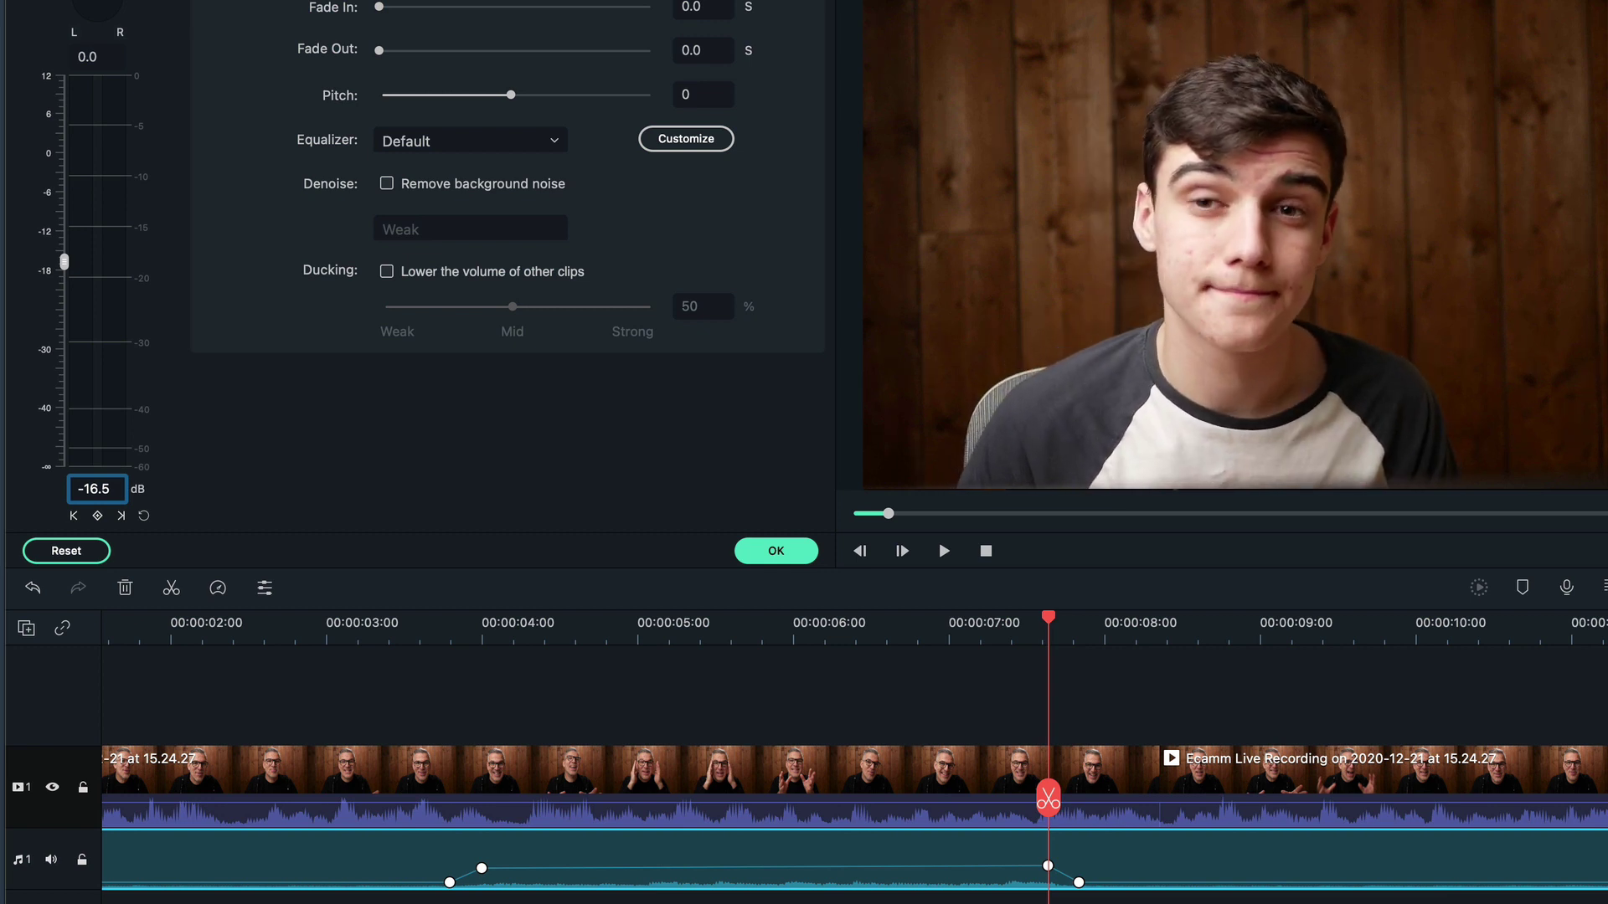
- Remove the volume keyframes near 7.5 seconds and just before 4 seconds
left_click(74, 517)
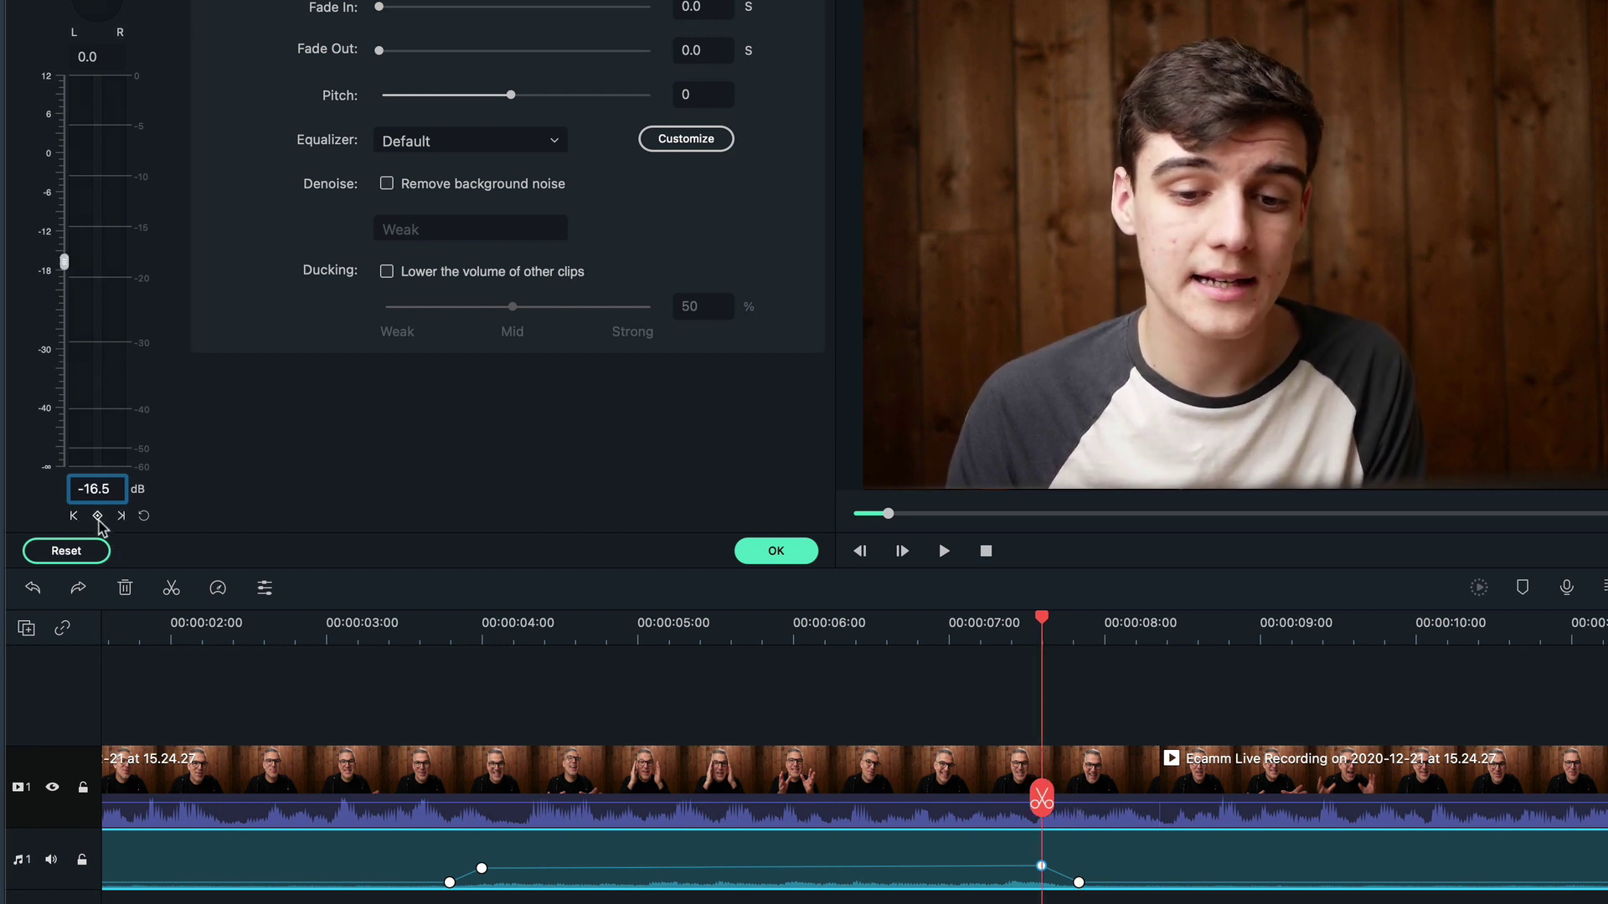
left_click(97, 517)
left_click(73, 515)
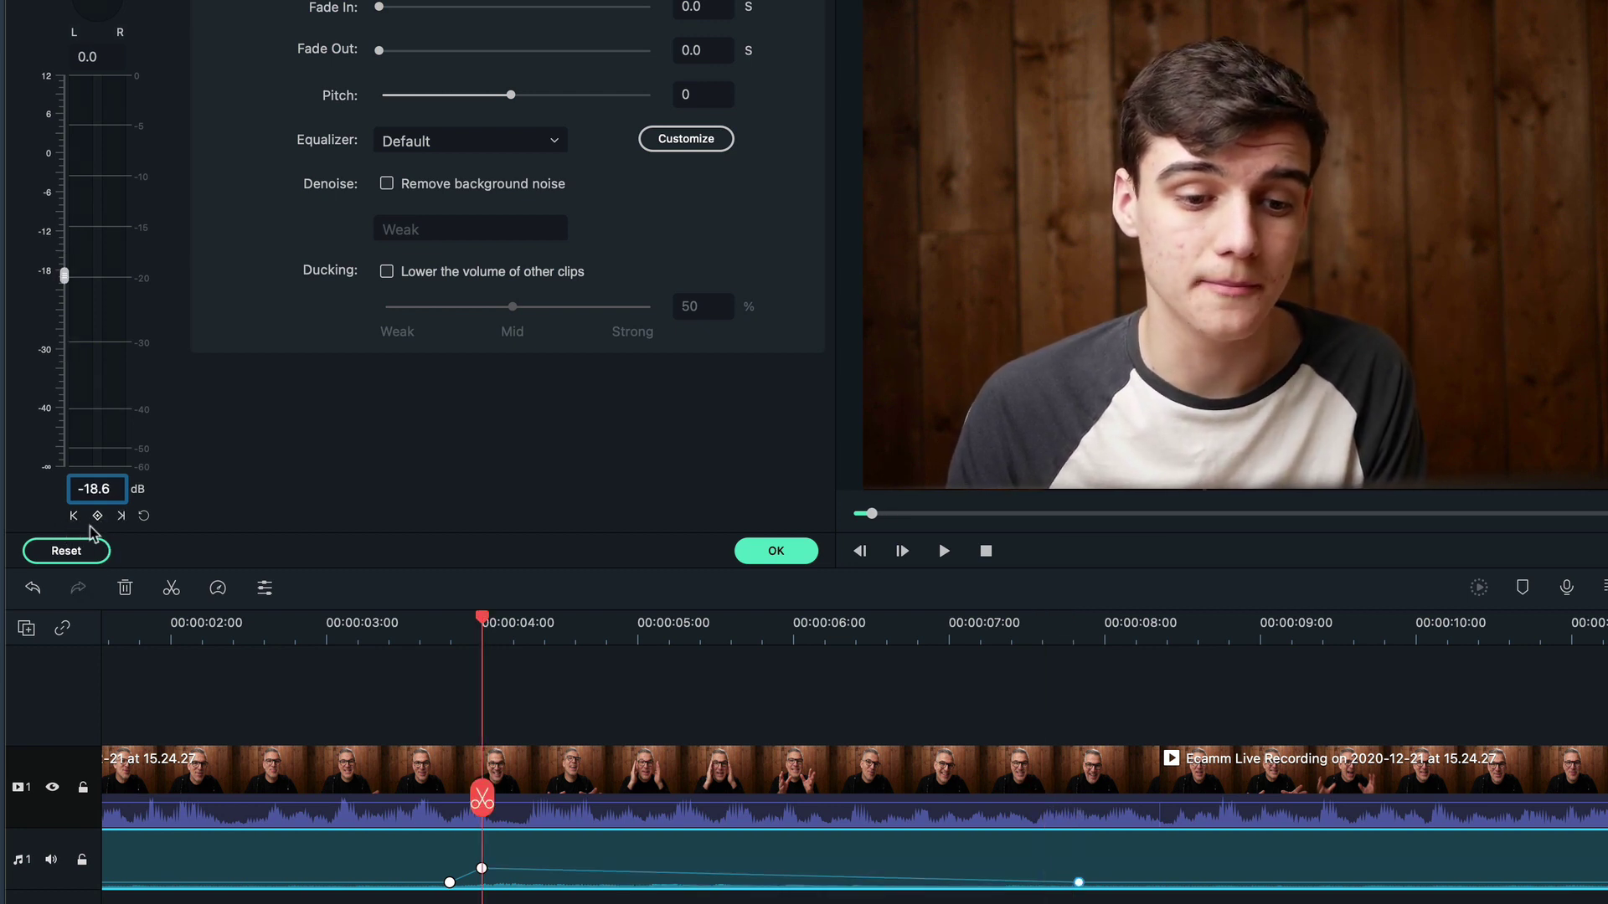
left_click(97, 517)
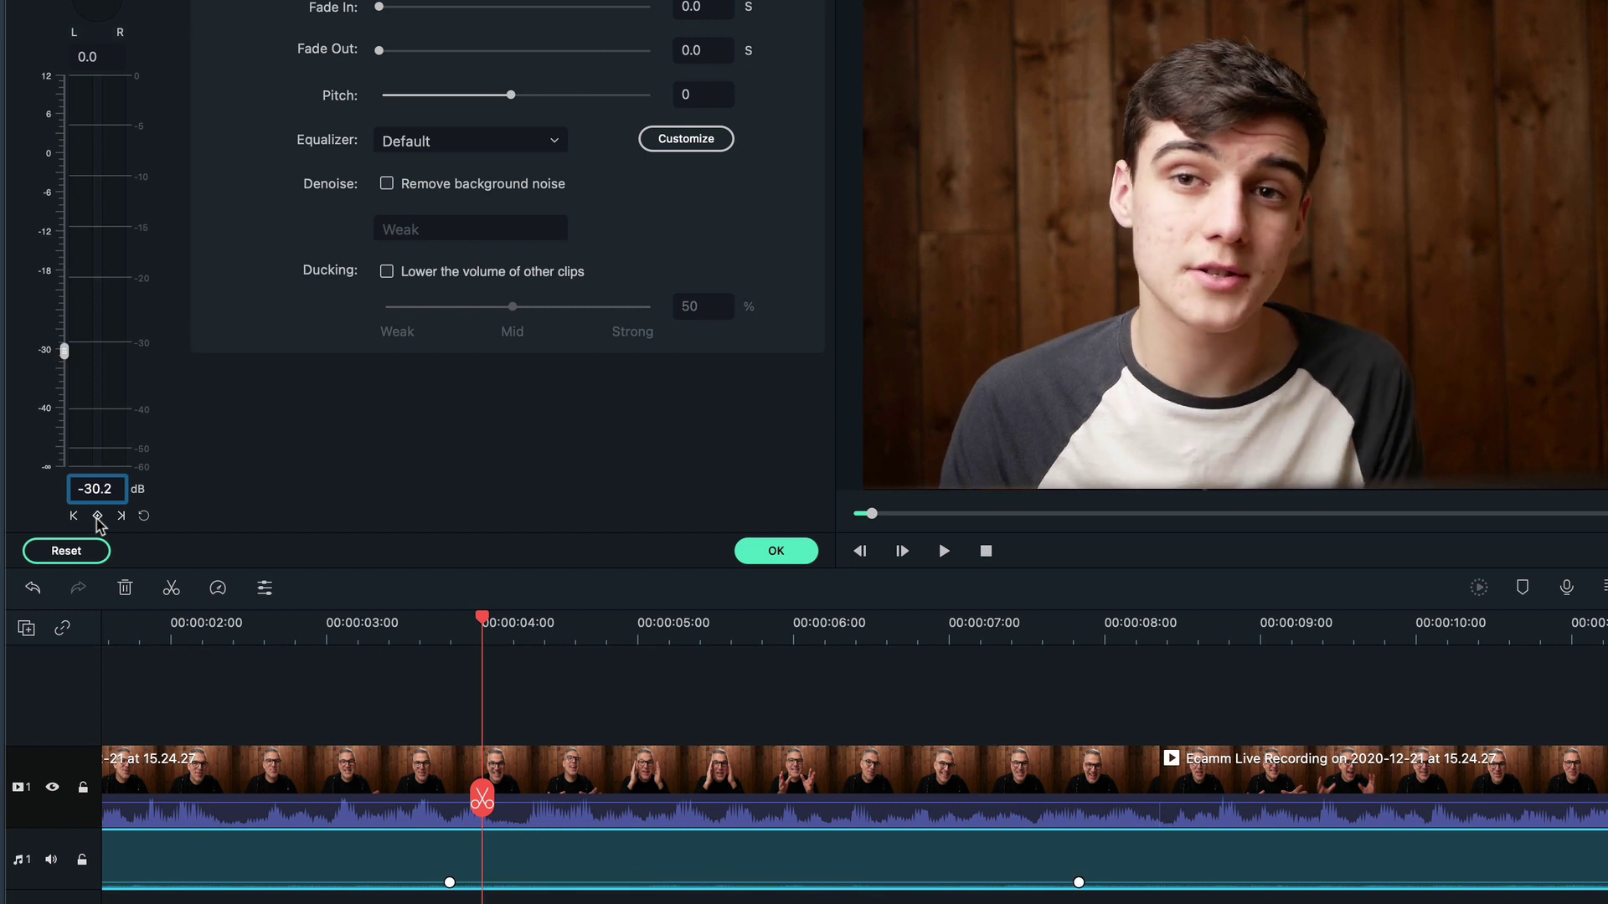
left_click(74, 516)
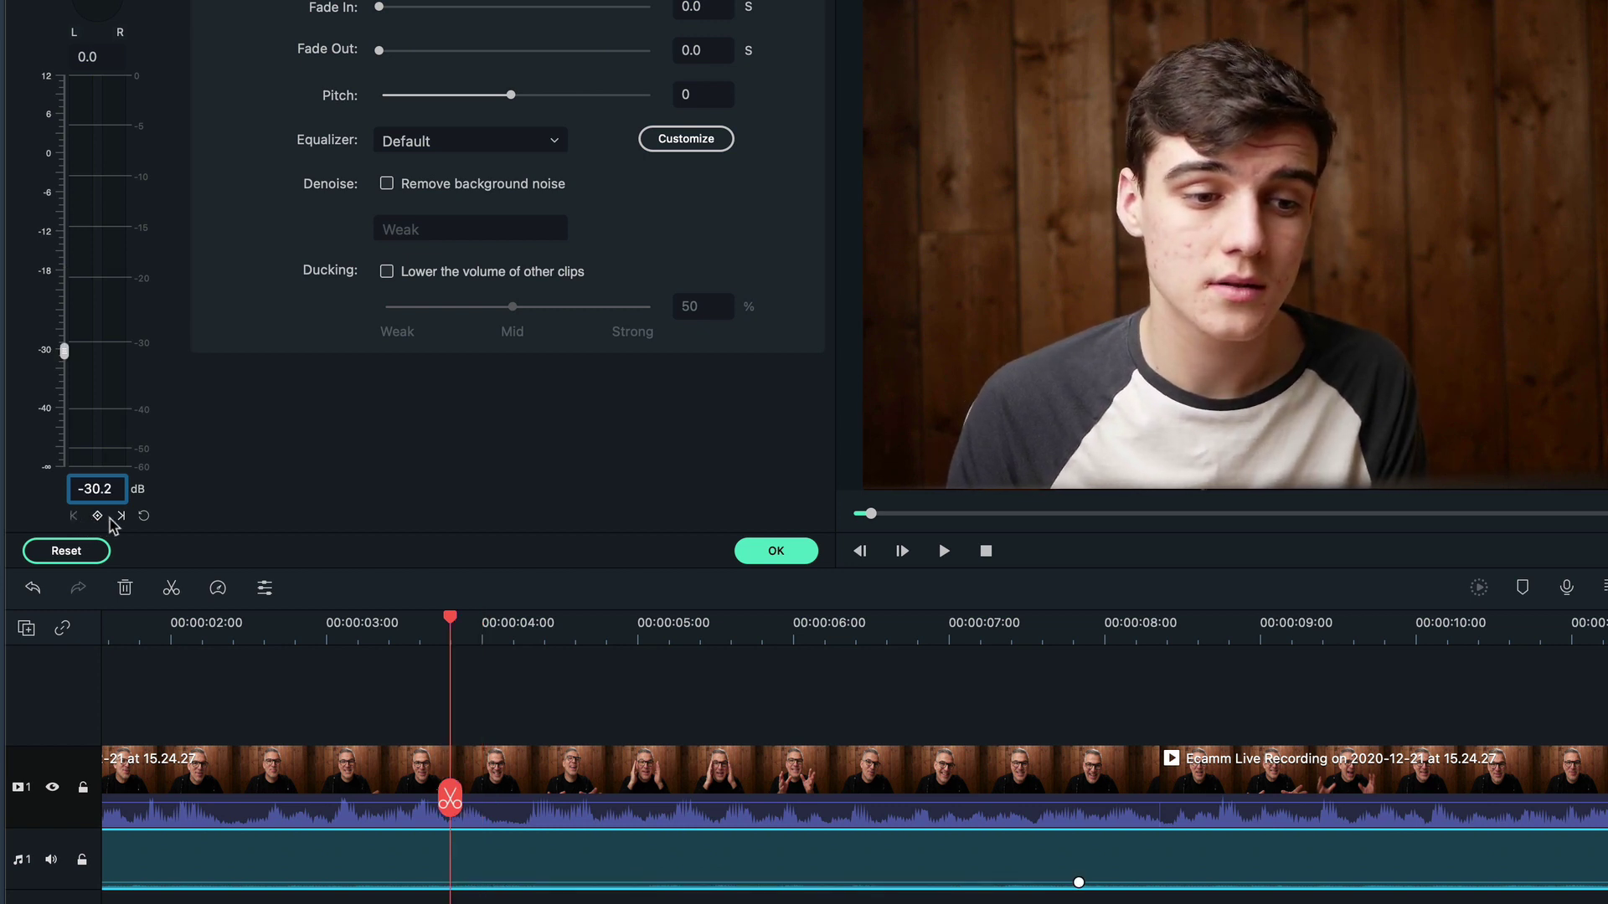
left_click(121, 516)
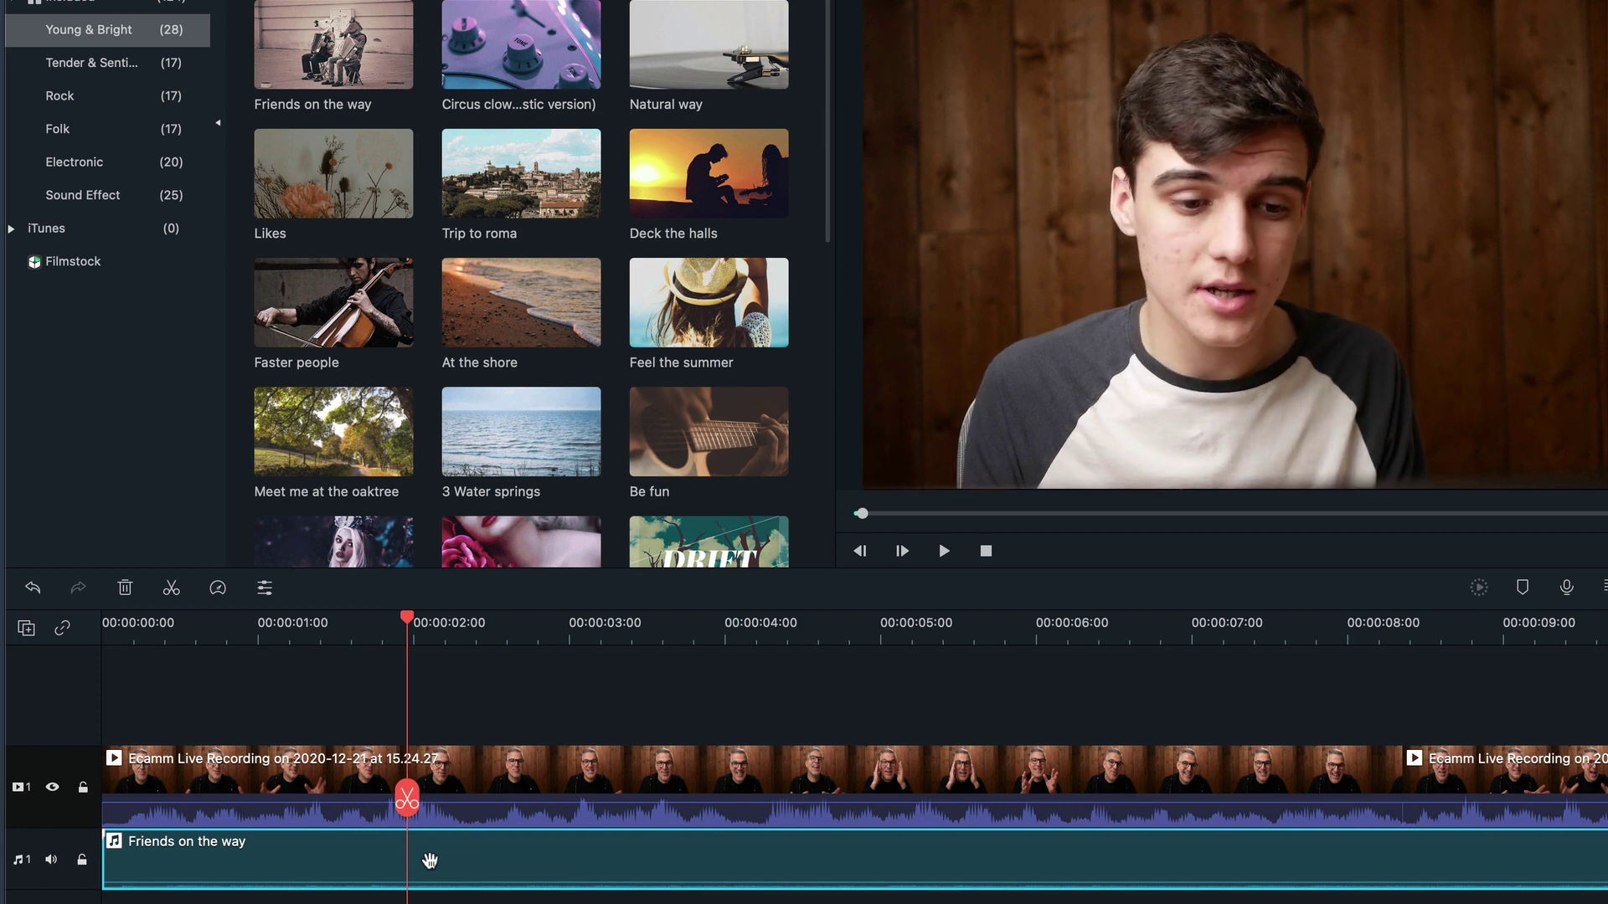
- Delete the Friends on the way clip and filter Envato results to no-vocal music tracks
key("Delete")
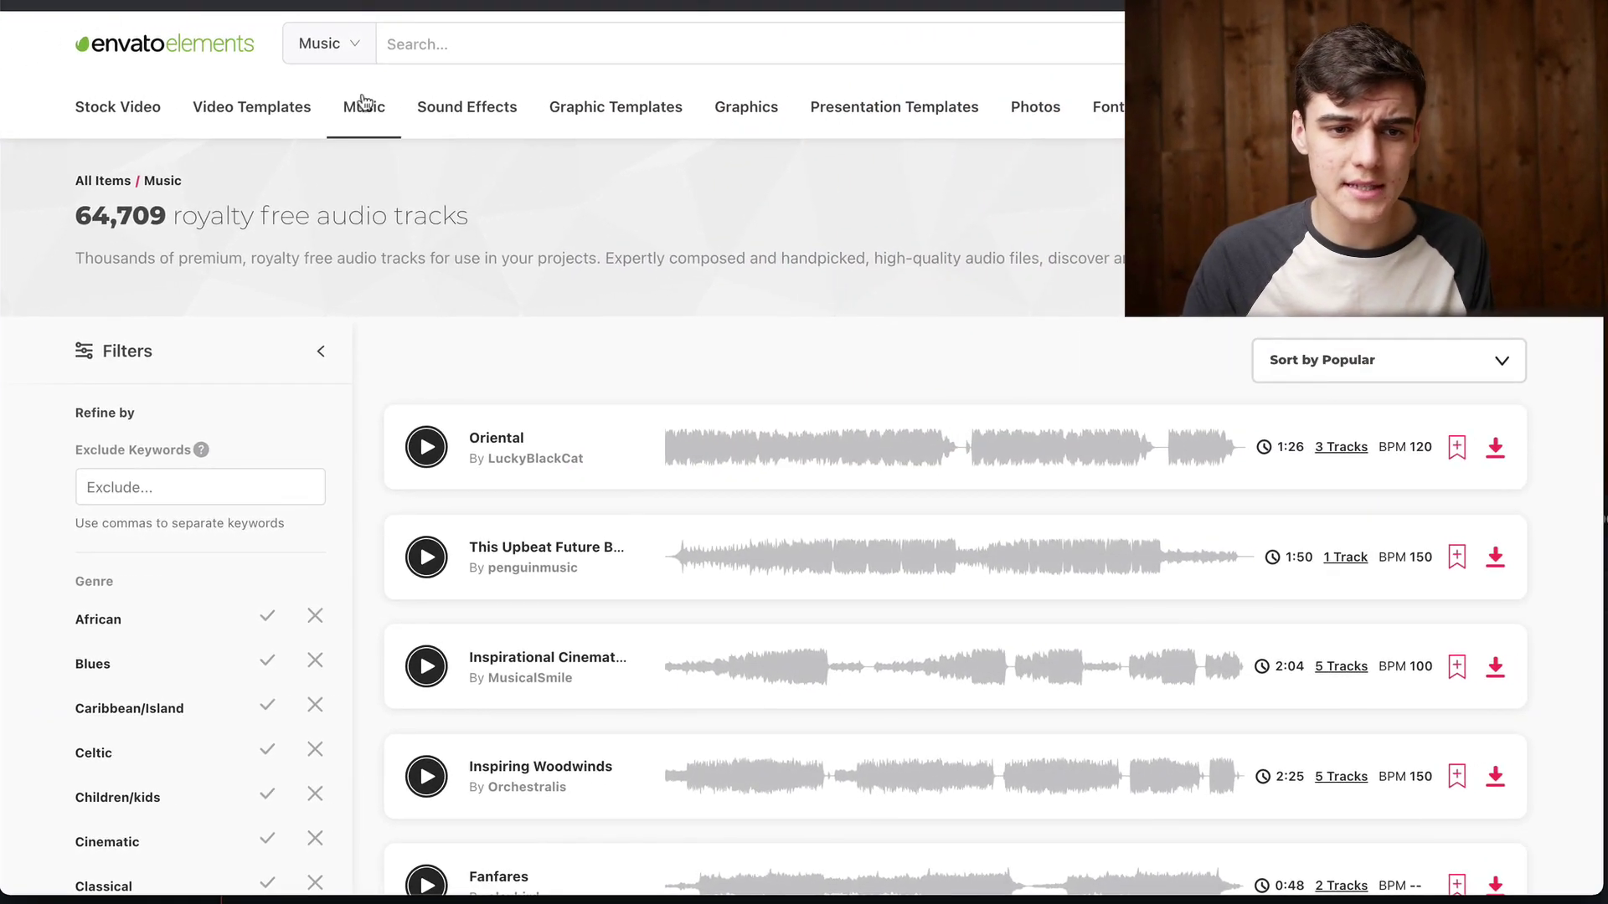
mouse_move(616, 85)
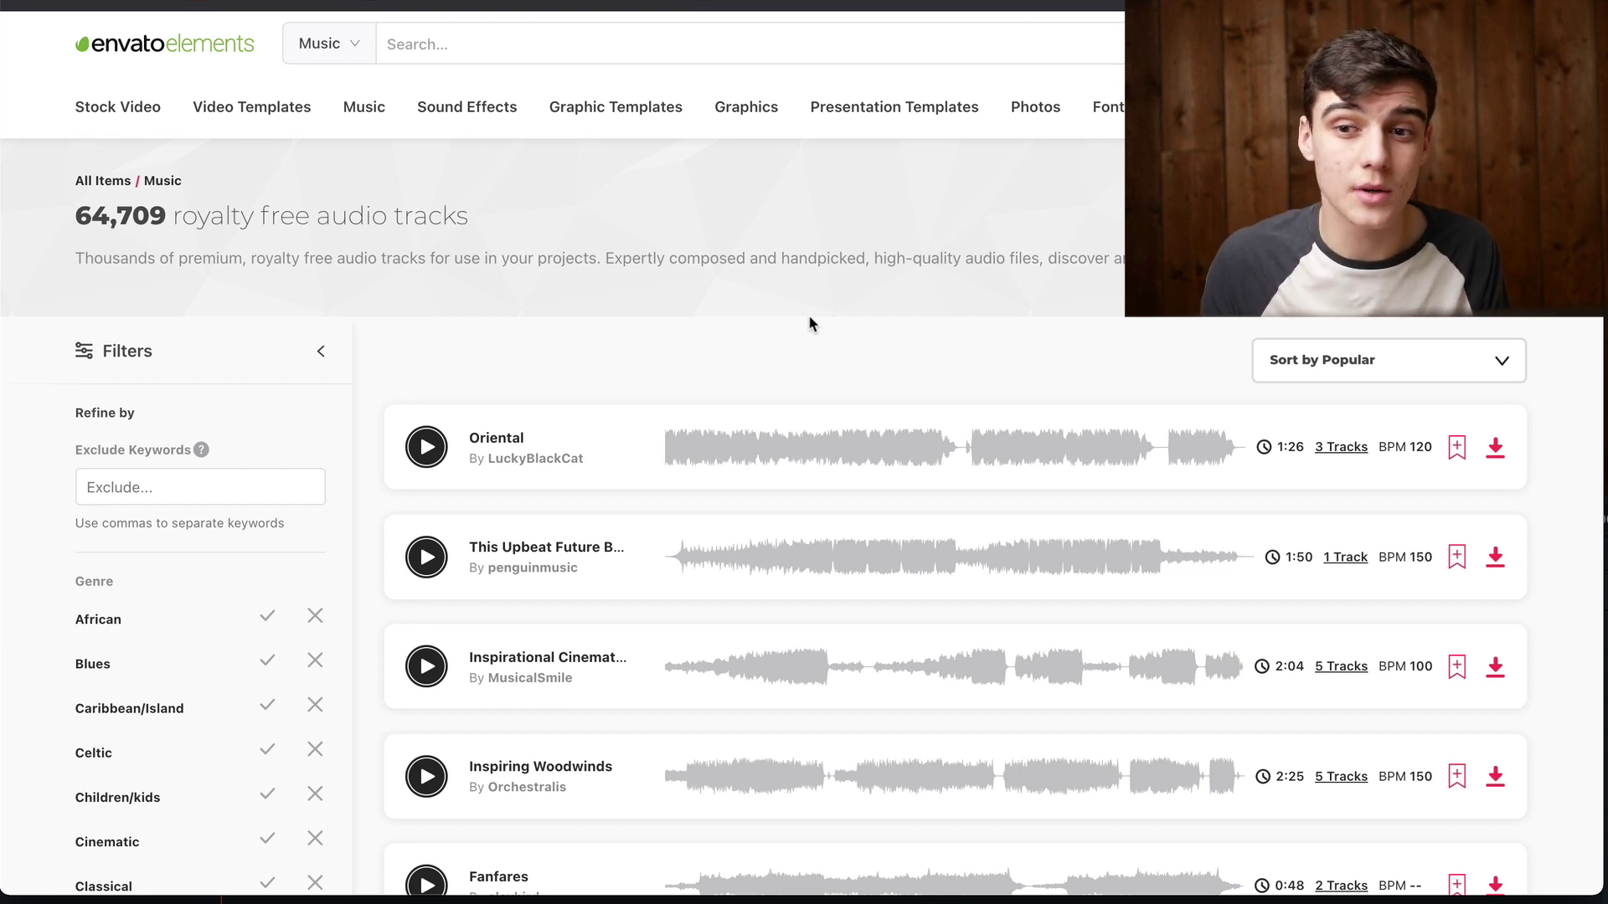
scroll(791, 338, "down", 1)
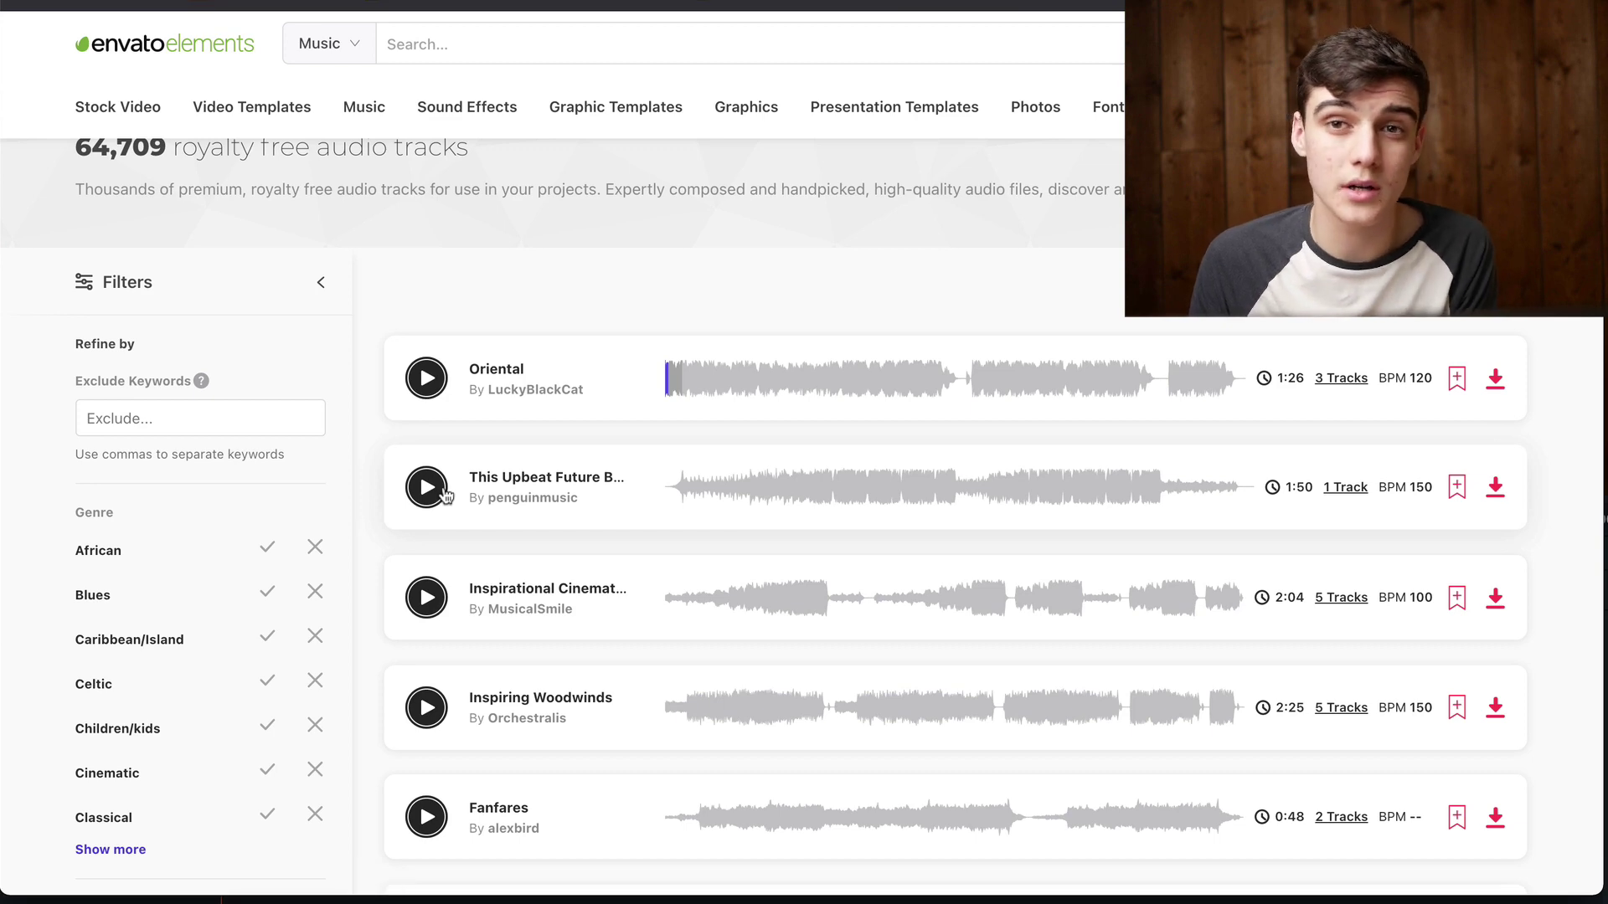
scroll(234, 603, "down", 10)
left_click(176, 701)
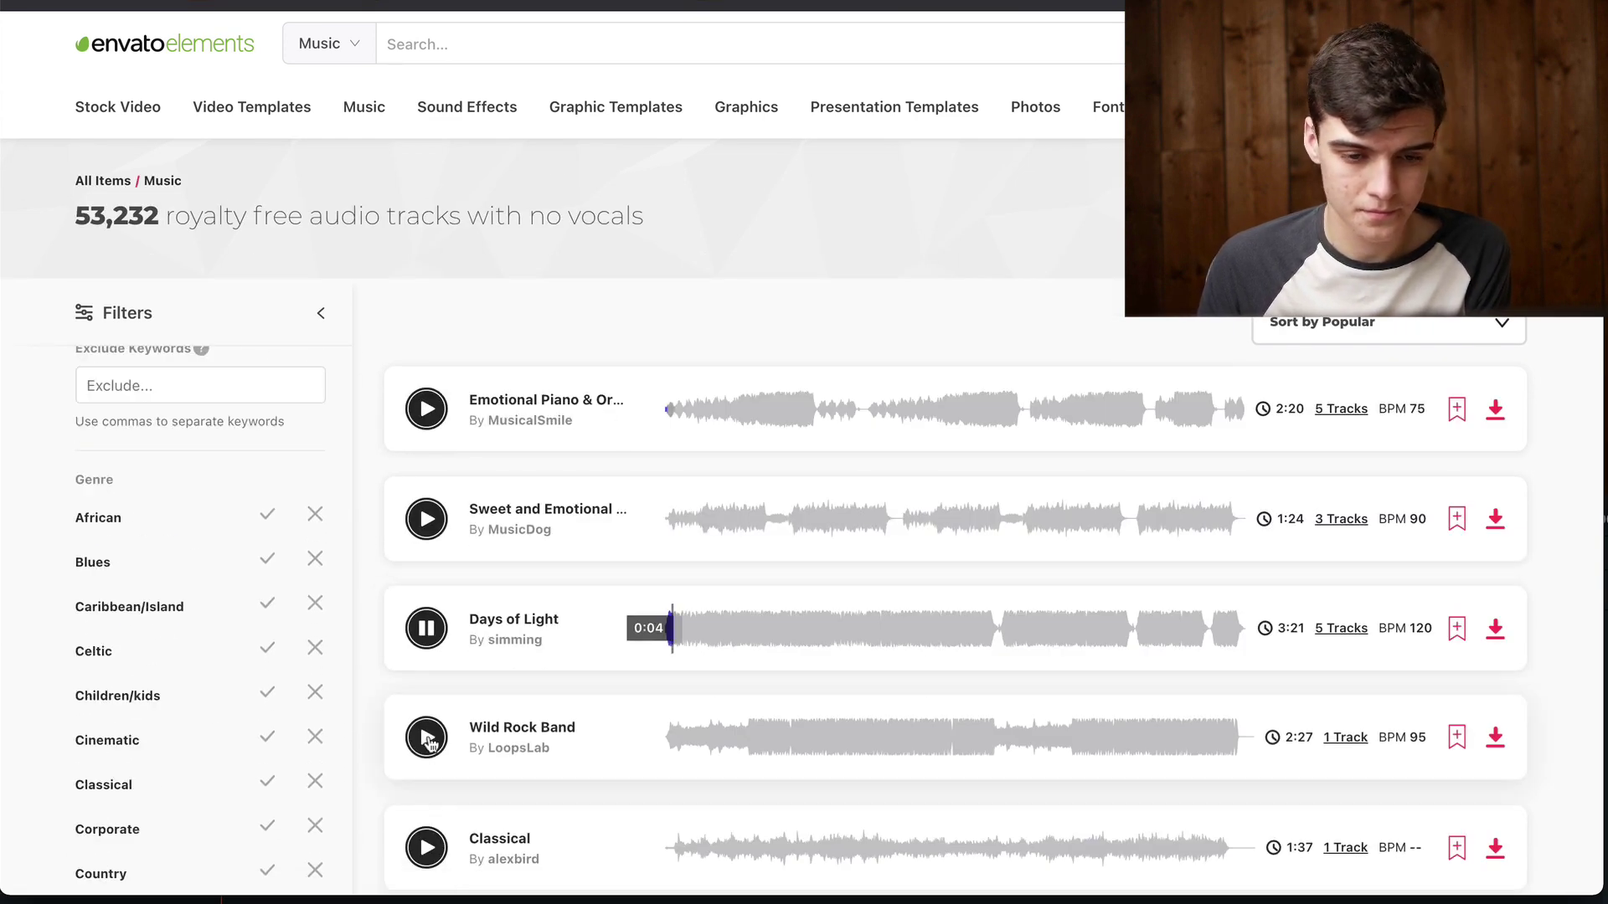
scroll(507, 708, "down", 10)
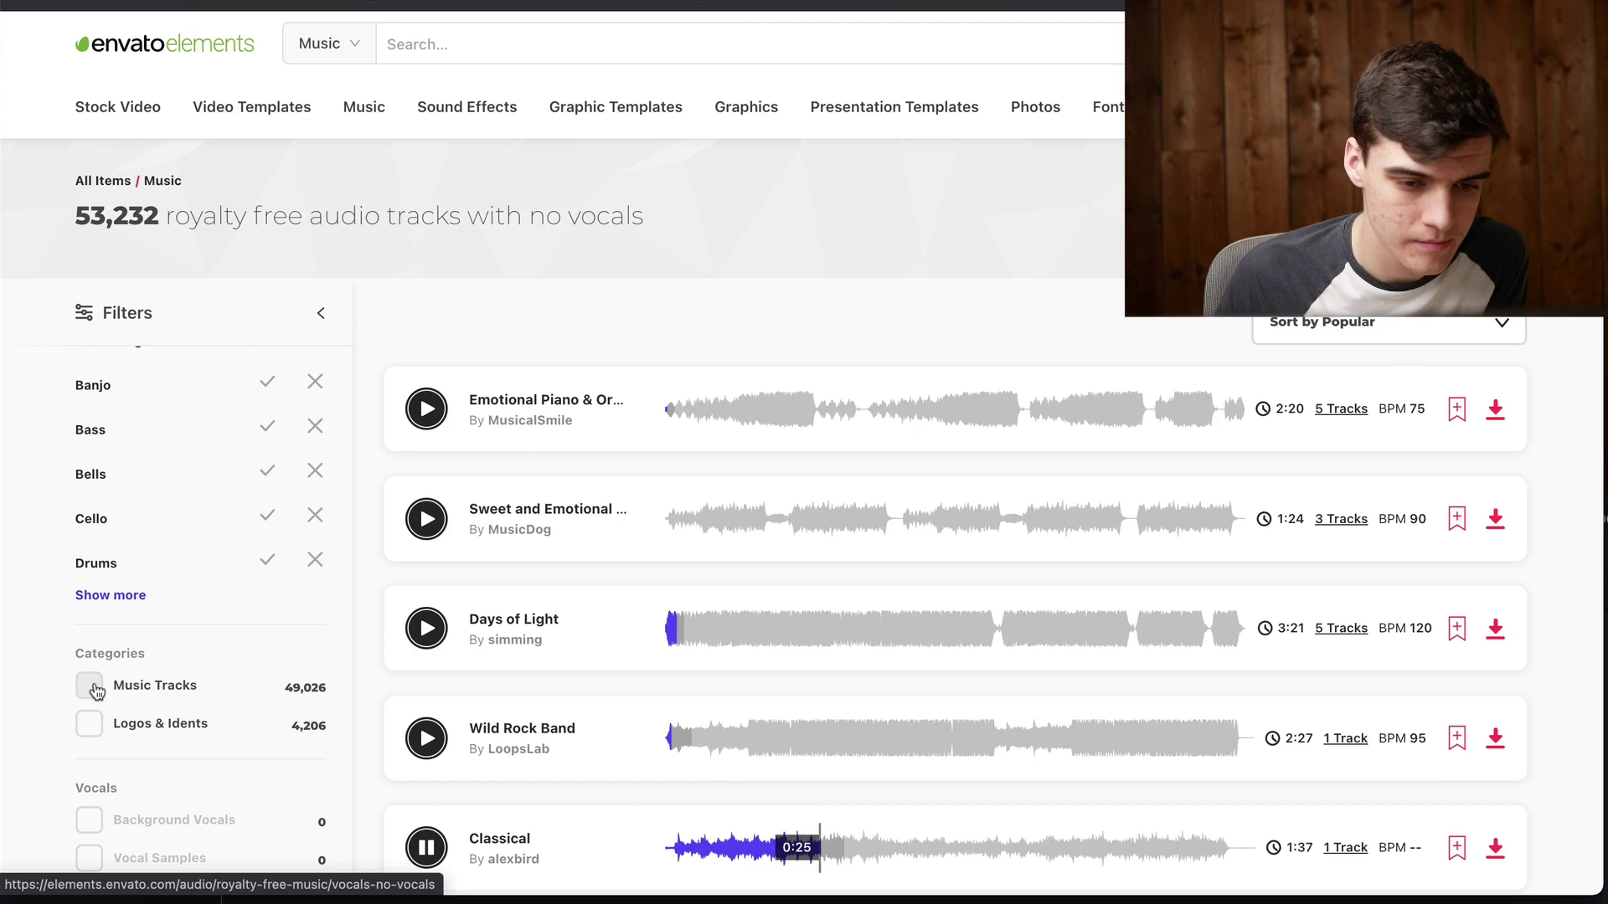
left_click(90, 686)
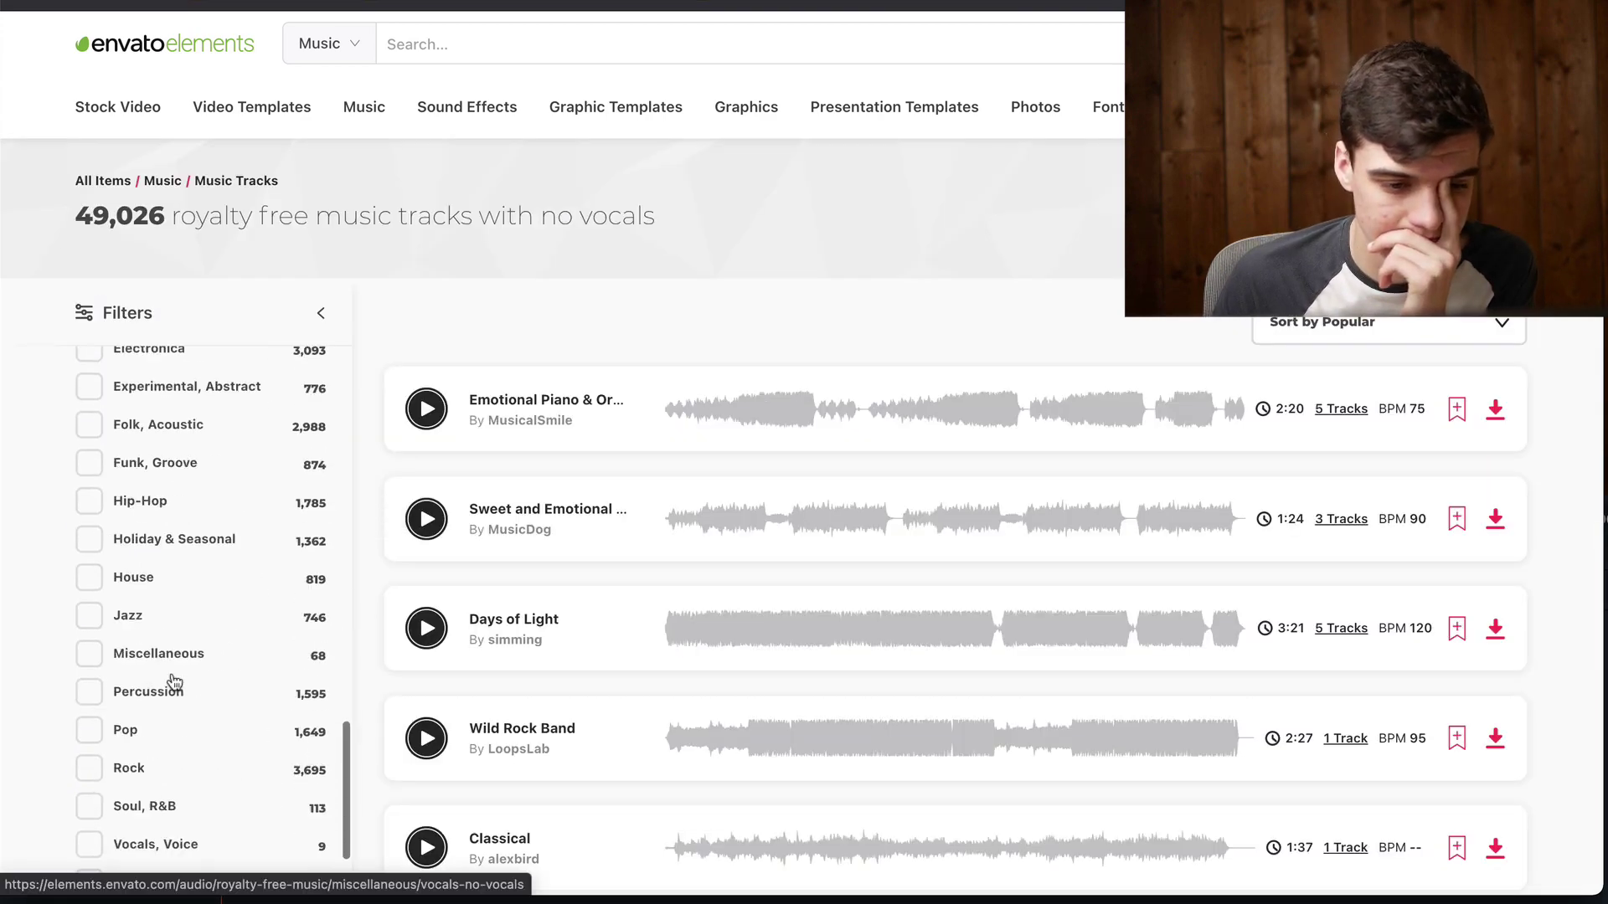
- Preview a Background track, download it into Pro Video Academy, and return to the media library
scroll(138, 687, "down", 5)
scroll(403, 631, "down", 3)
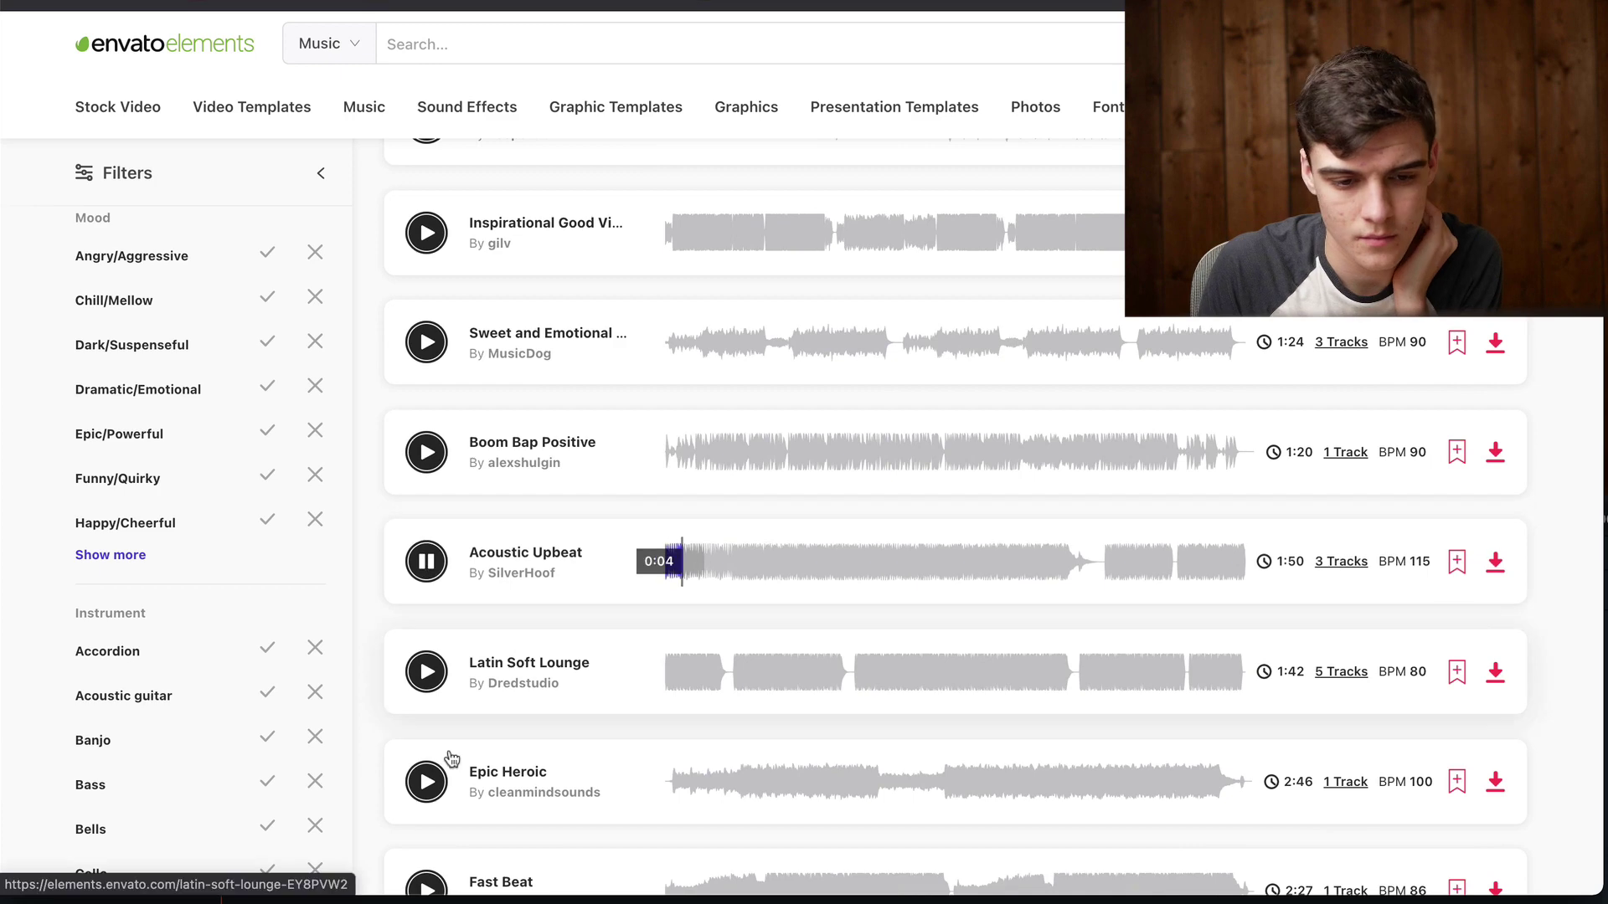
scroll(431, 802, "down", 8)
left_click(426, 802)
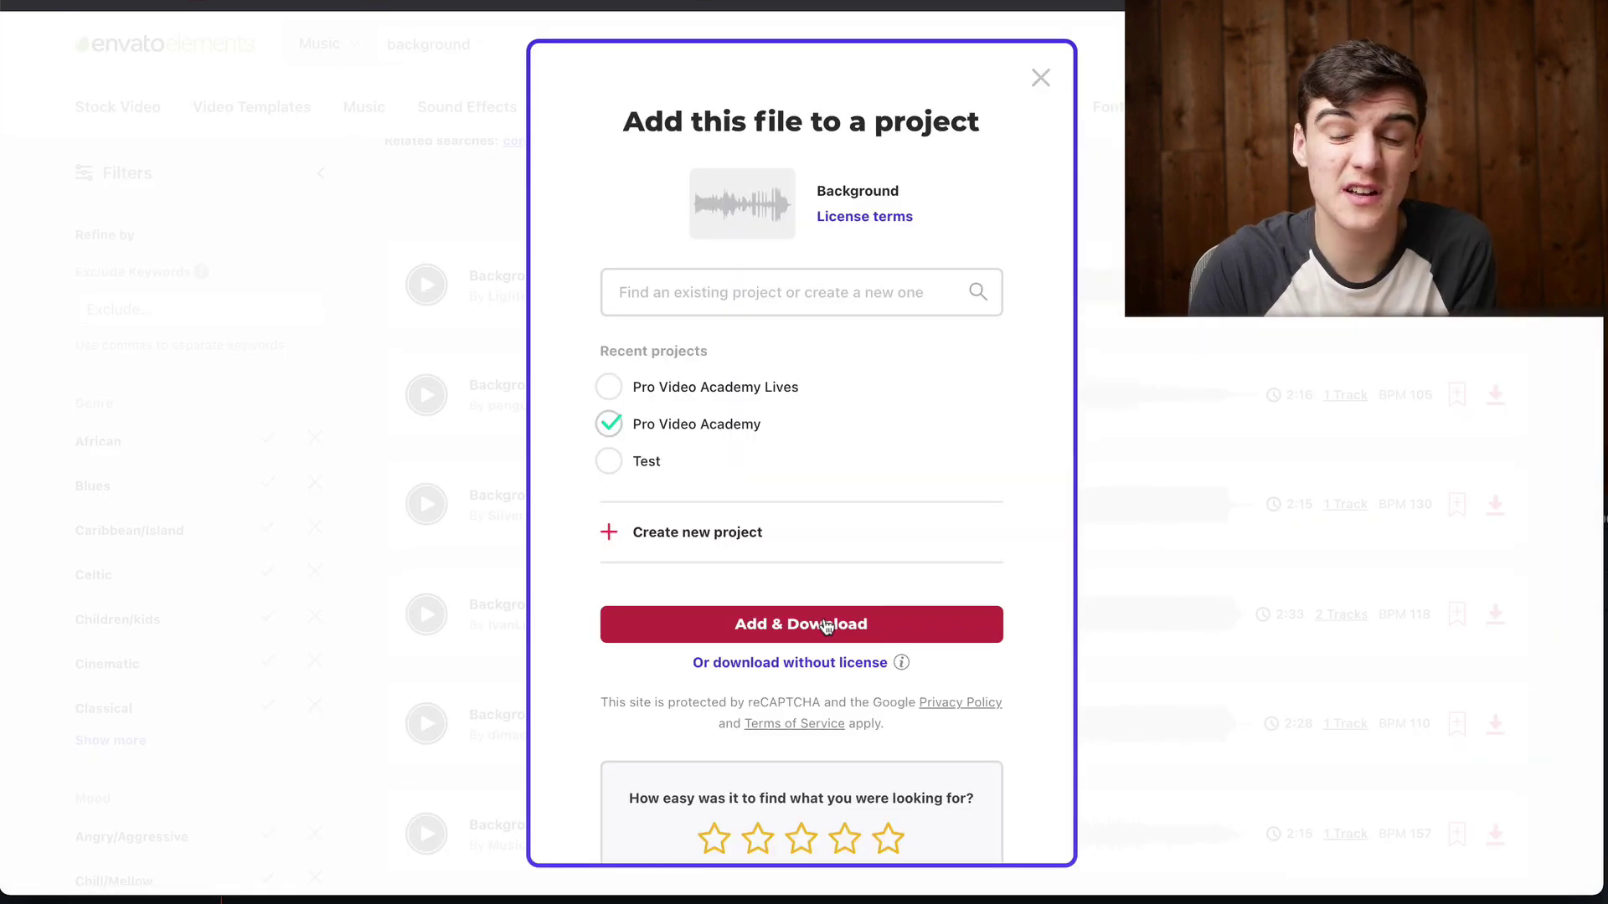
left_click(825, 626)
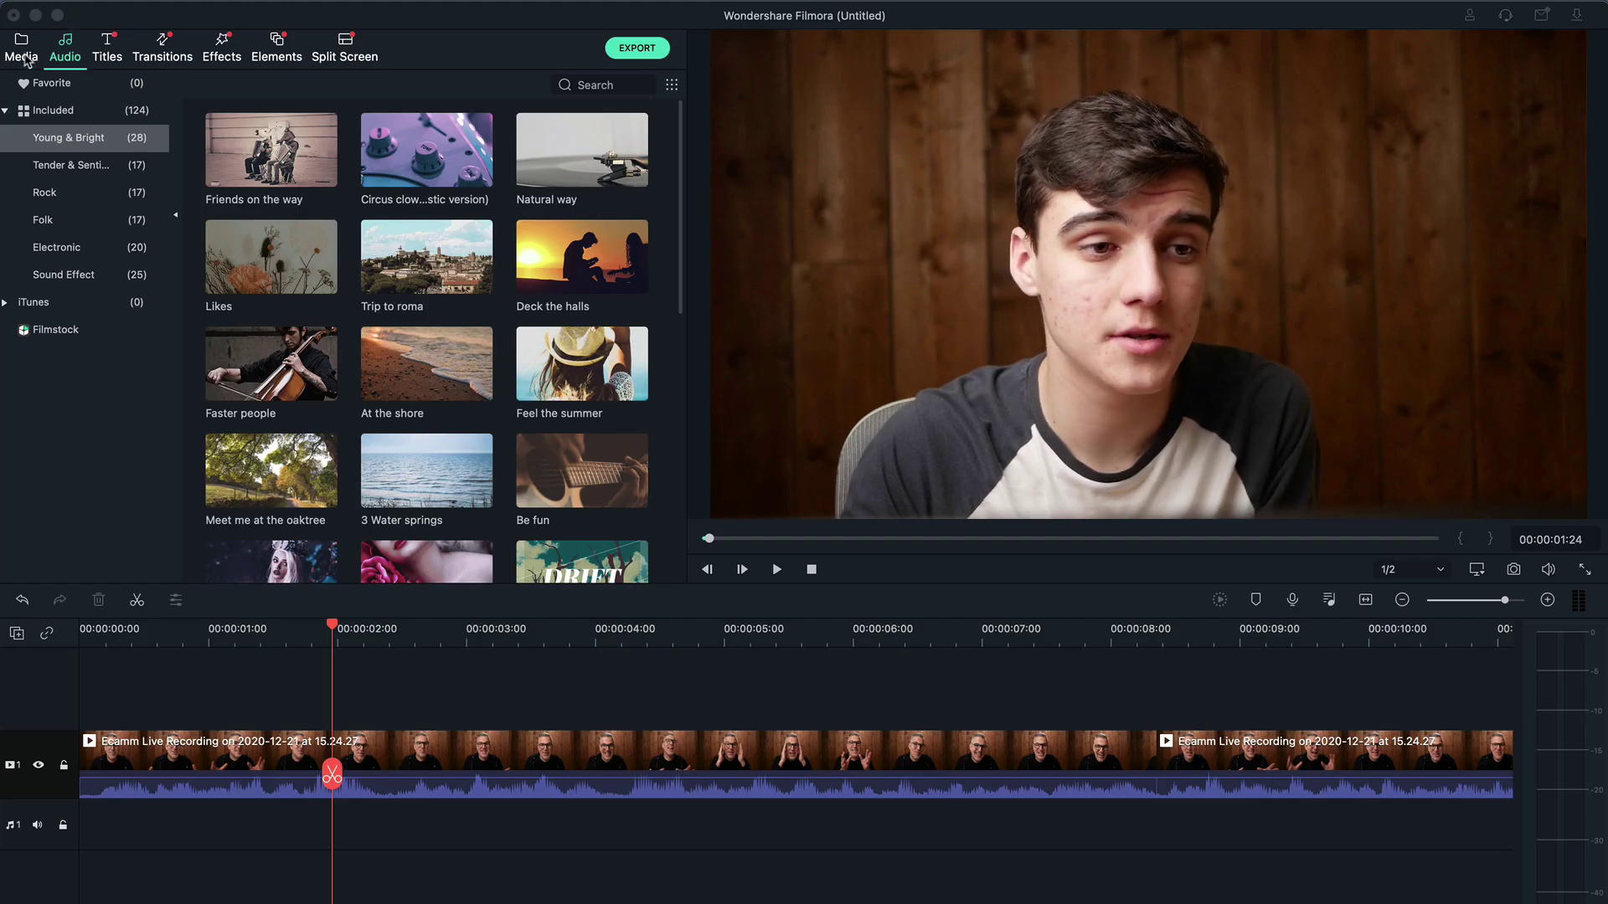
left_click(22, 56)
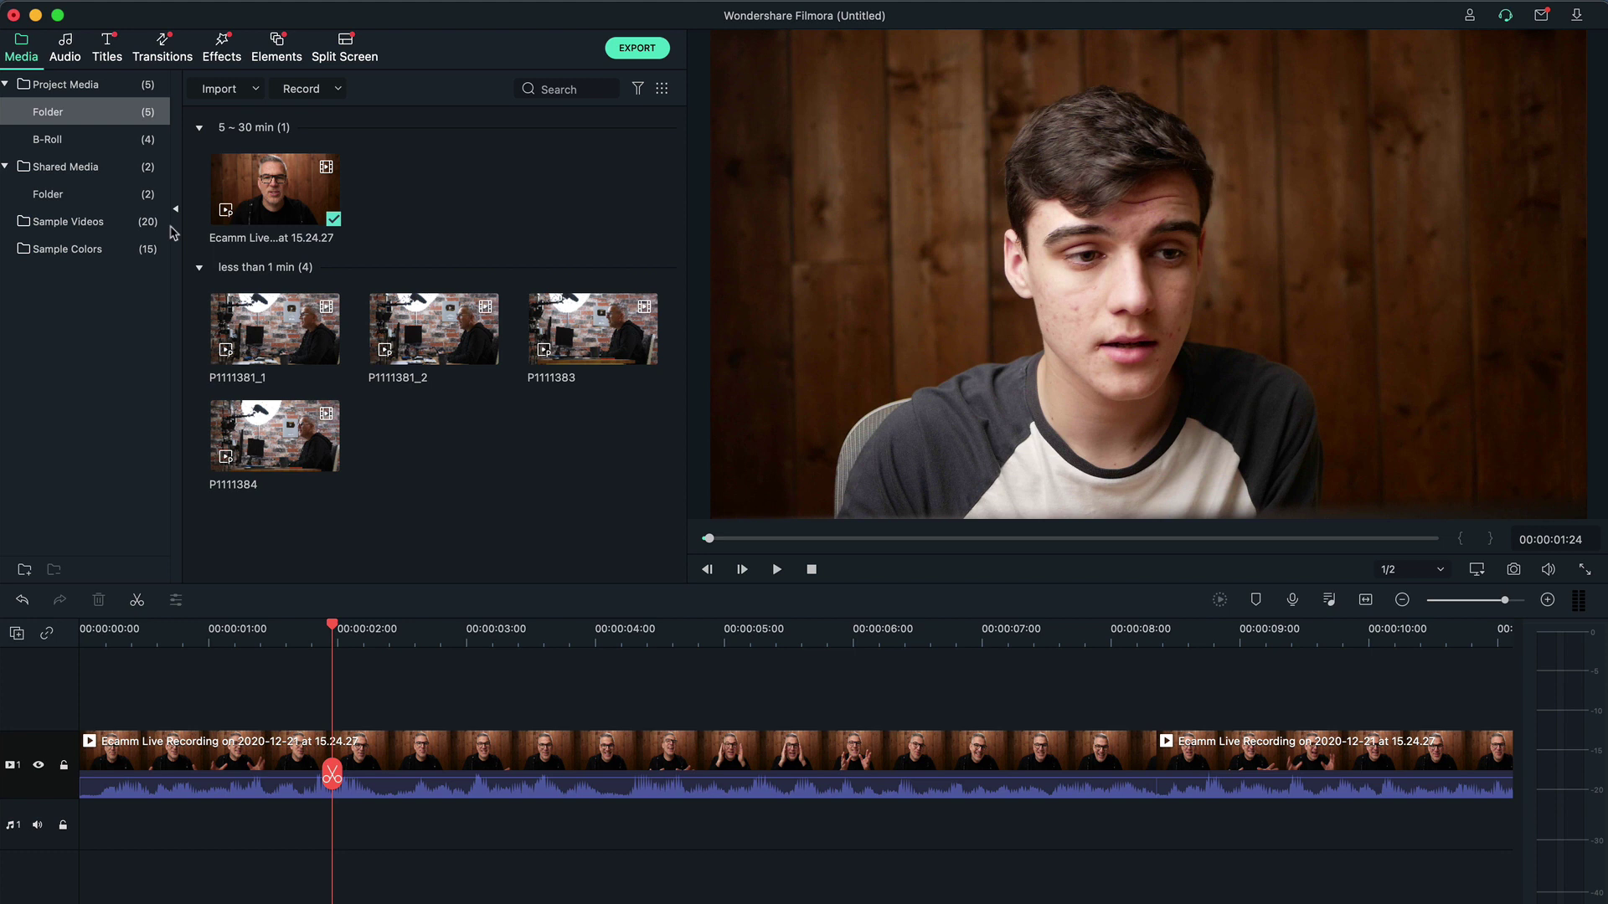
- Create a Music folder under Project Media and import the Background track into it
left_click(24, 570)
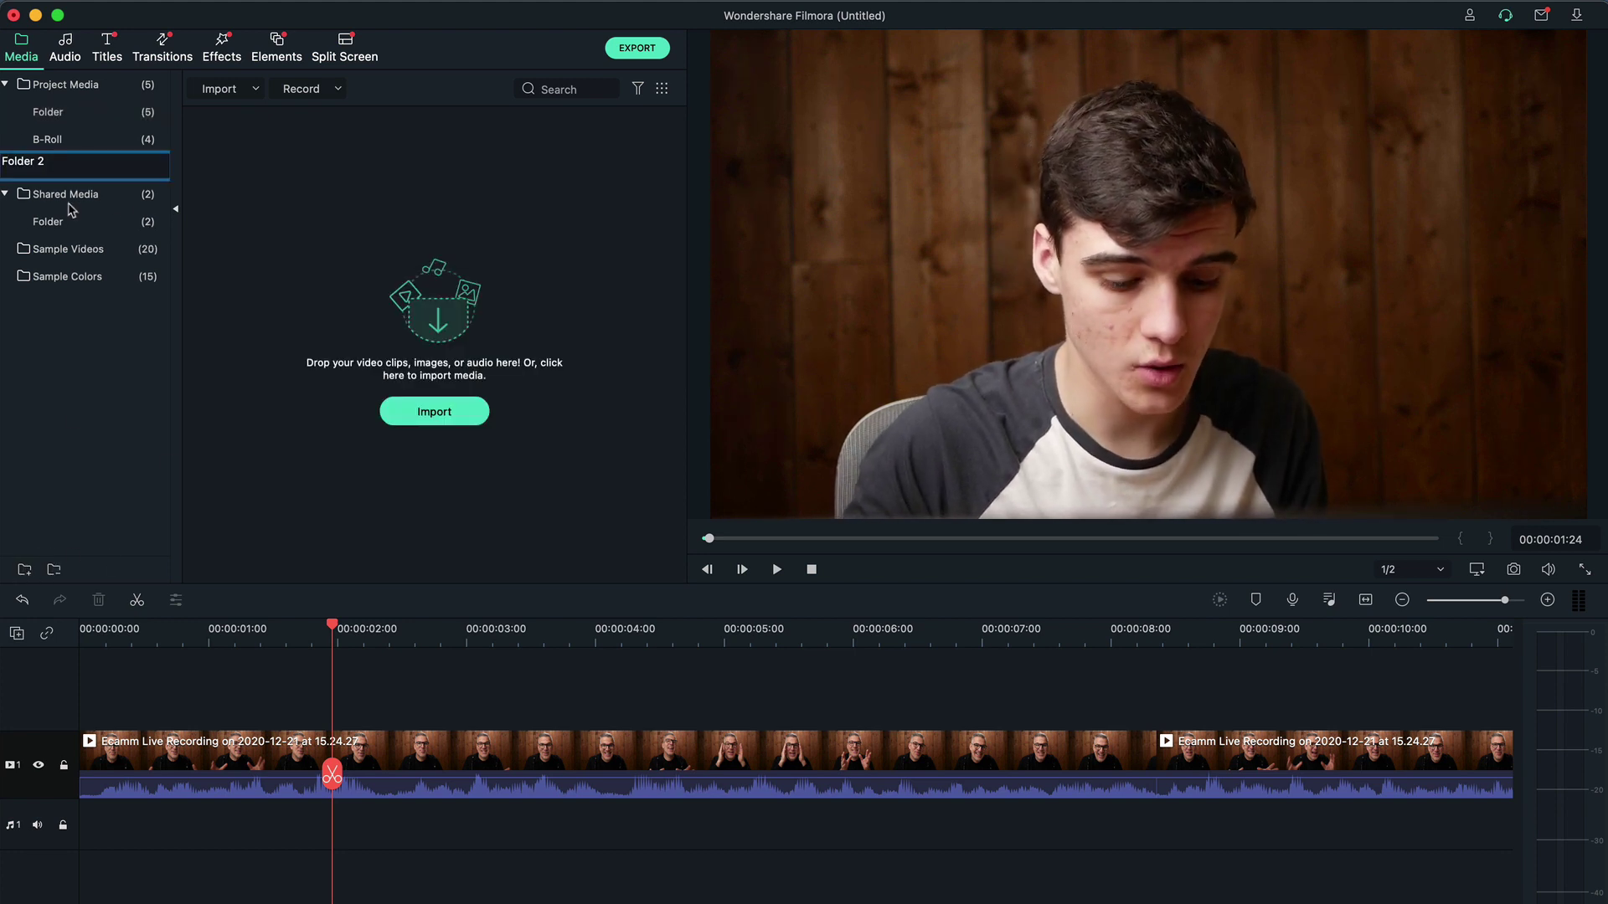
type("Music")
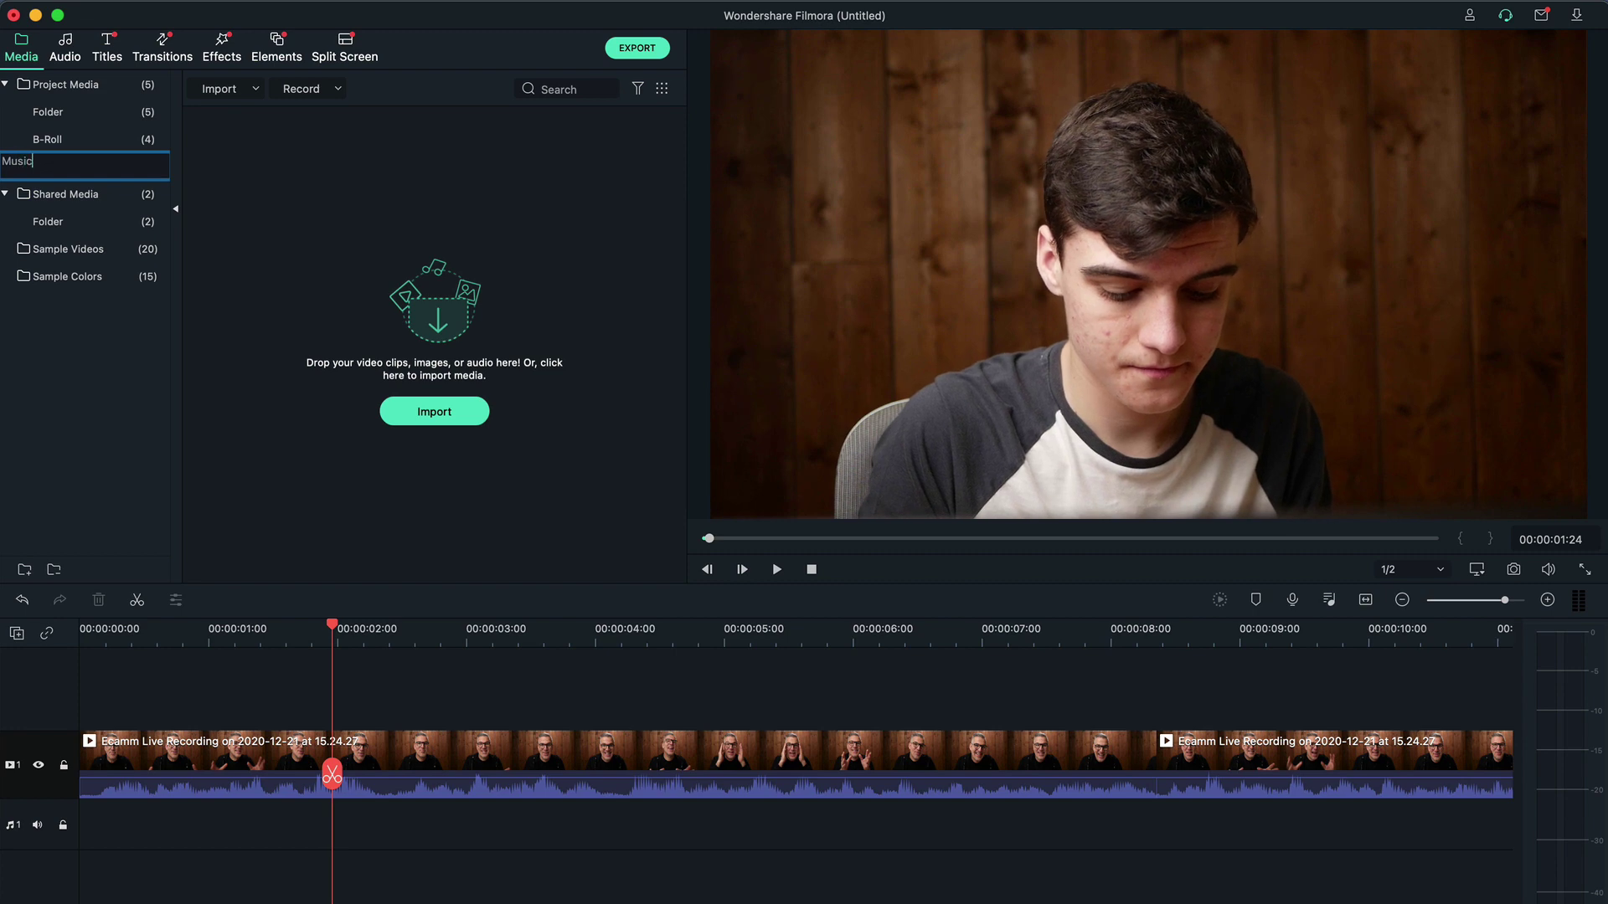
key("Return")
left_click_drag(596, 297, 429, 268)
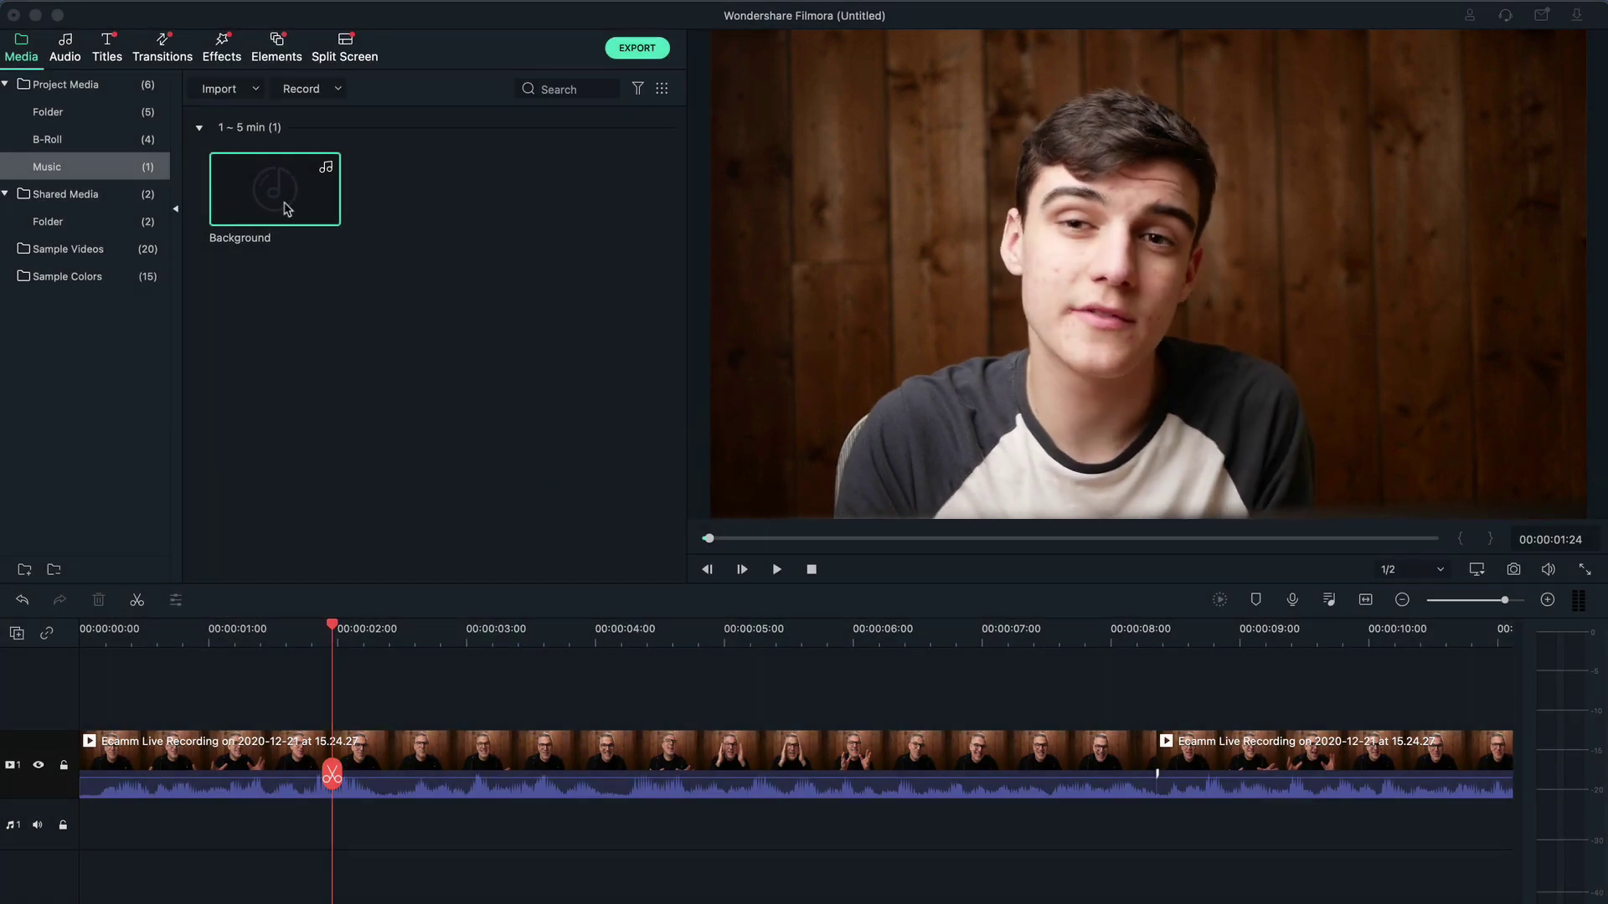
- Lay the Background track under the talking-head video and pull its volume line down
left_click(259, 230)
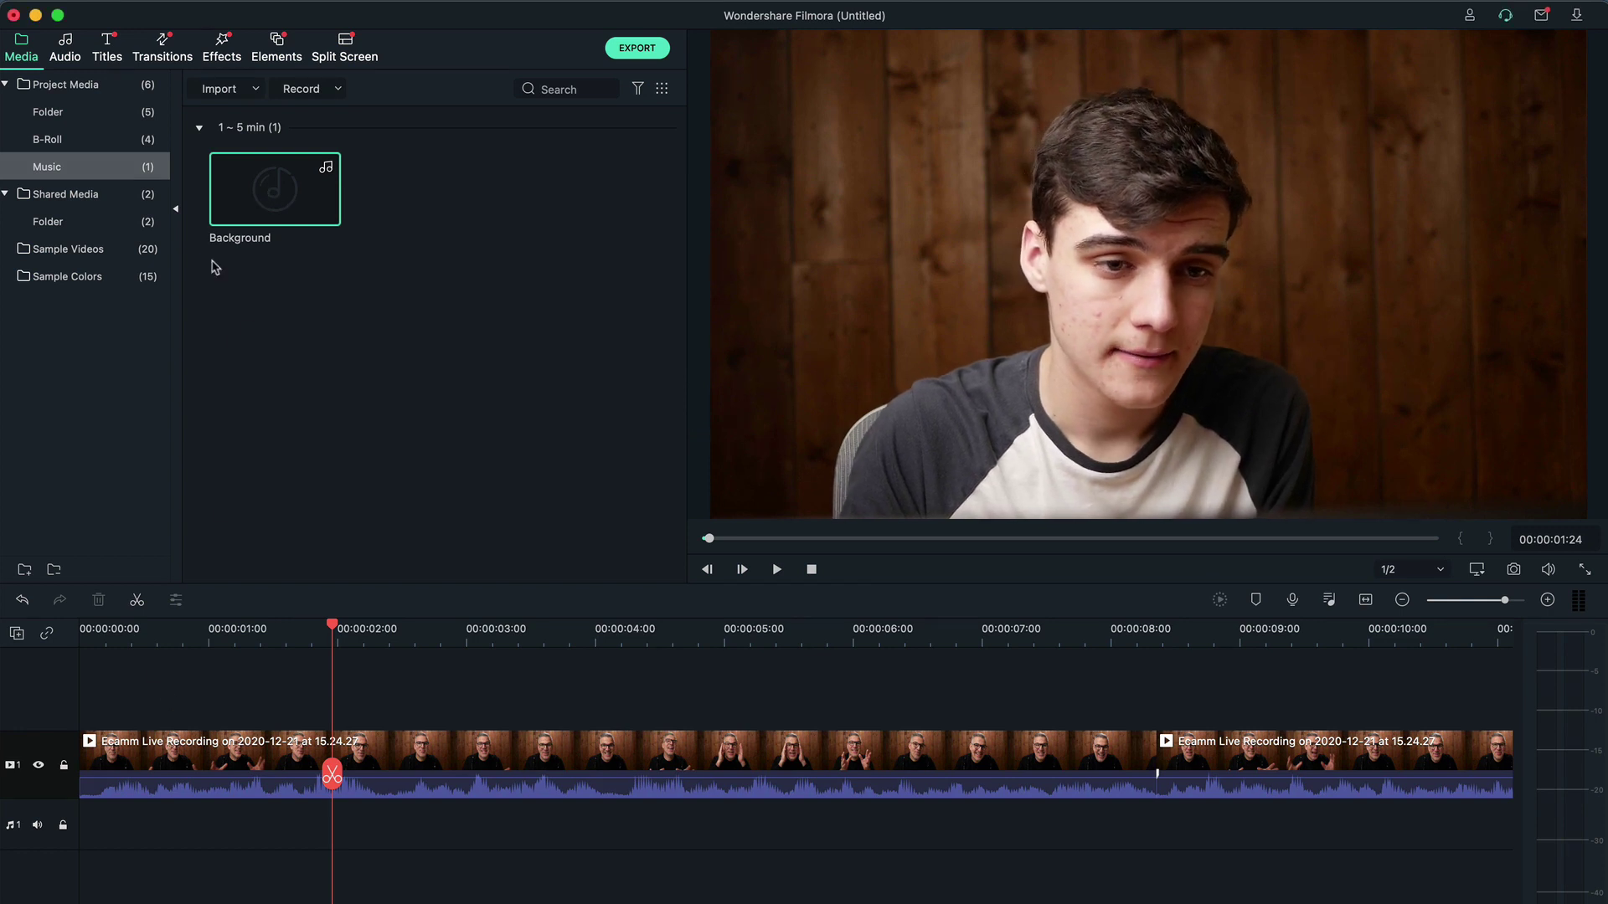
left_click_drag(251, 186, 190, 857)
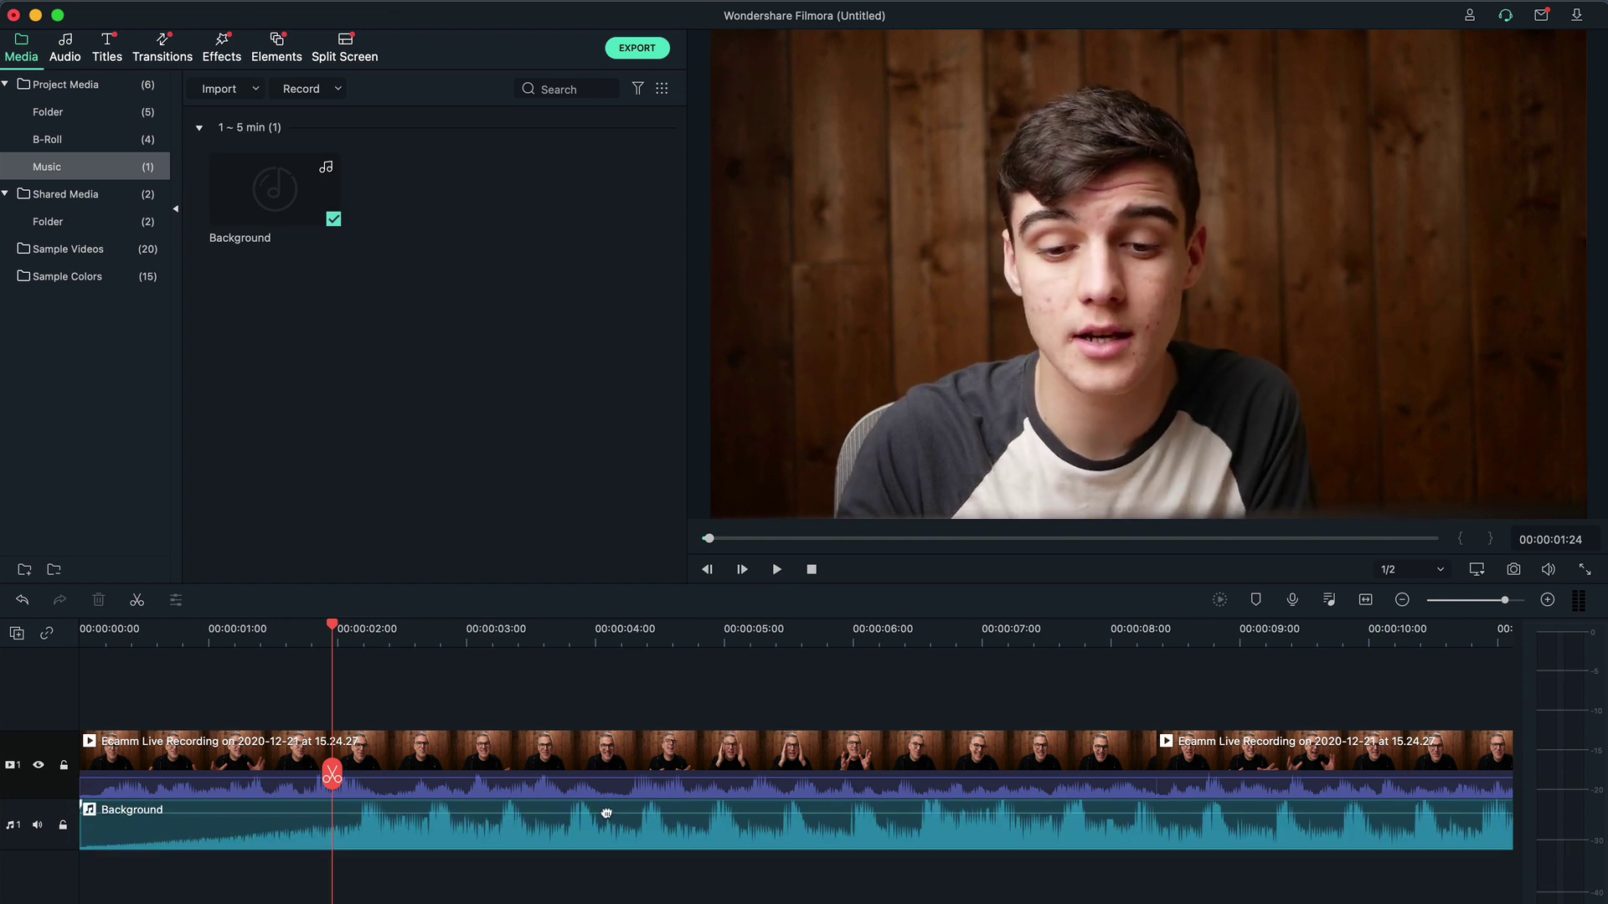
left_click_drag(607, 813, 491, 825)
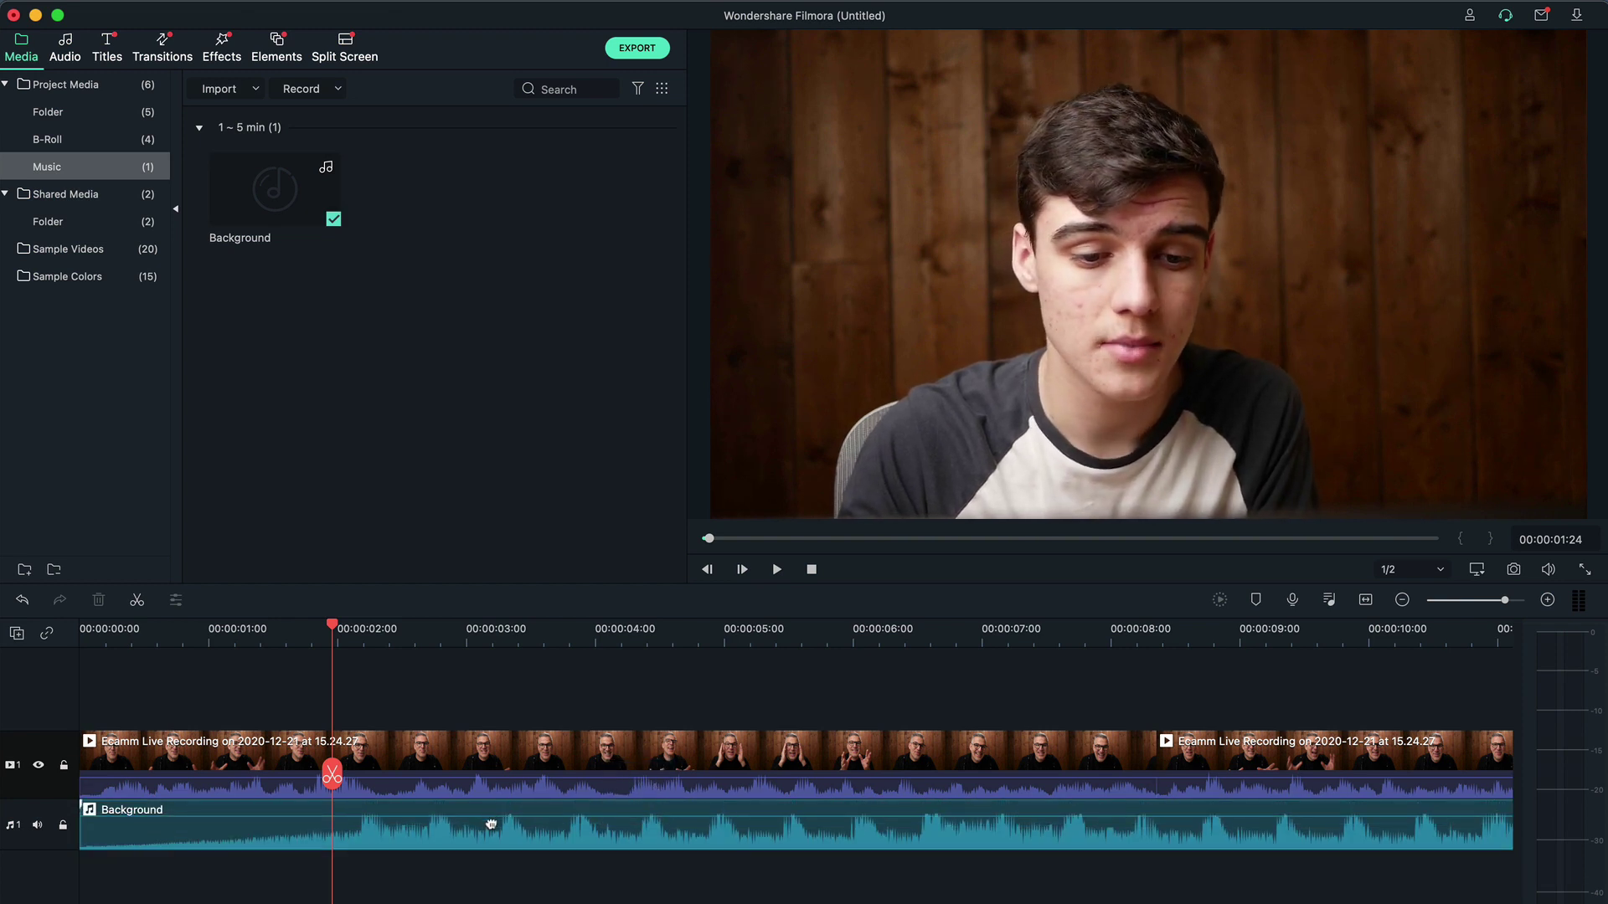
- Set the Background clip's volume to -23.5 dB, checking the mix by playback, then zoom out
double_click(491, 825)
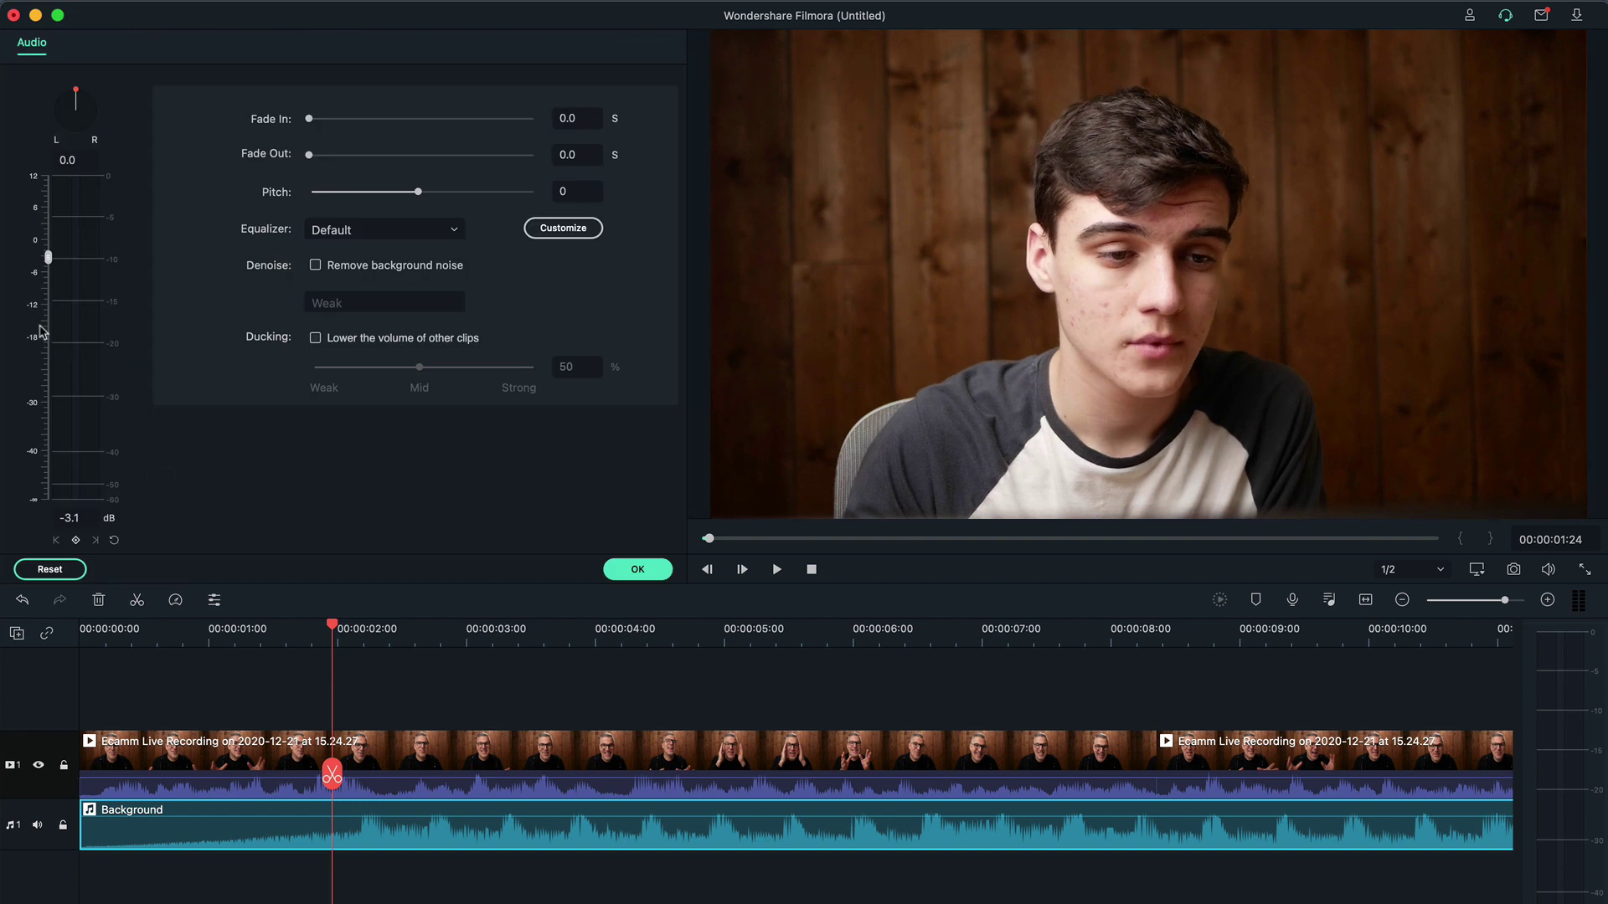
left_click_drag(48, 258, 48, 408)
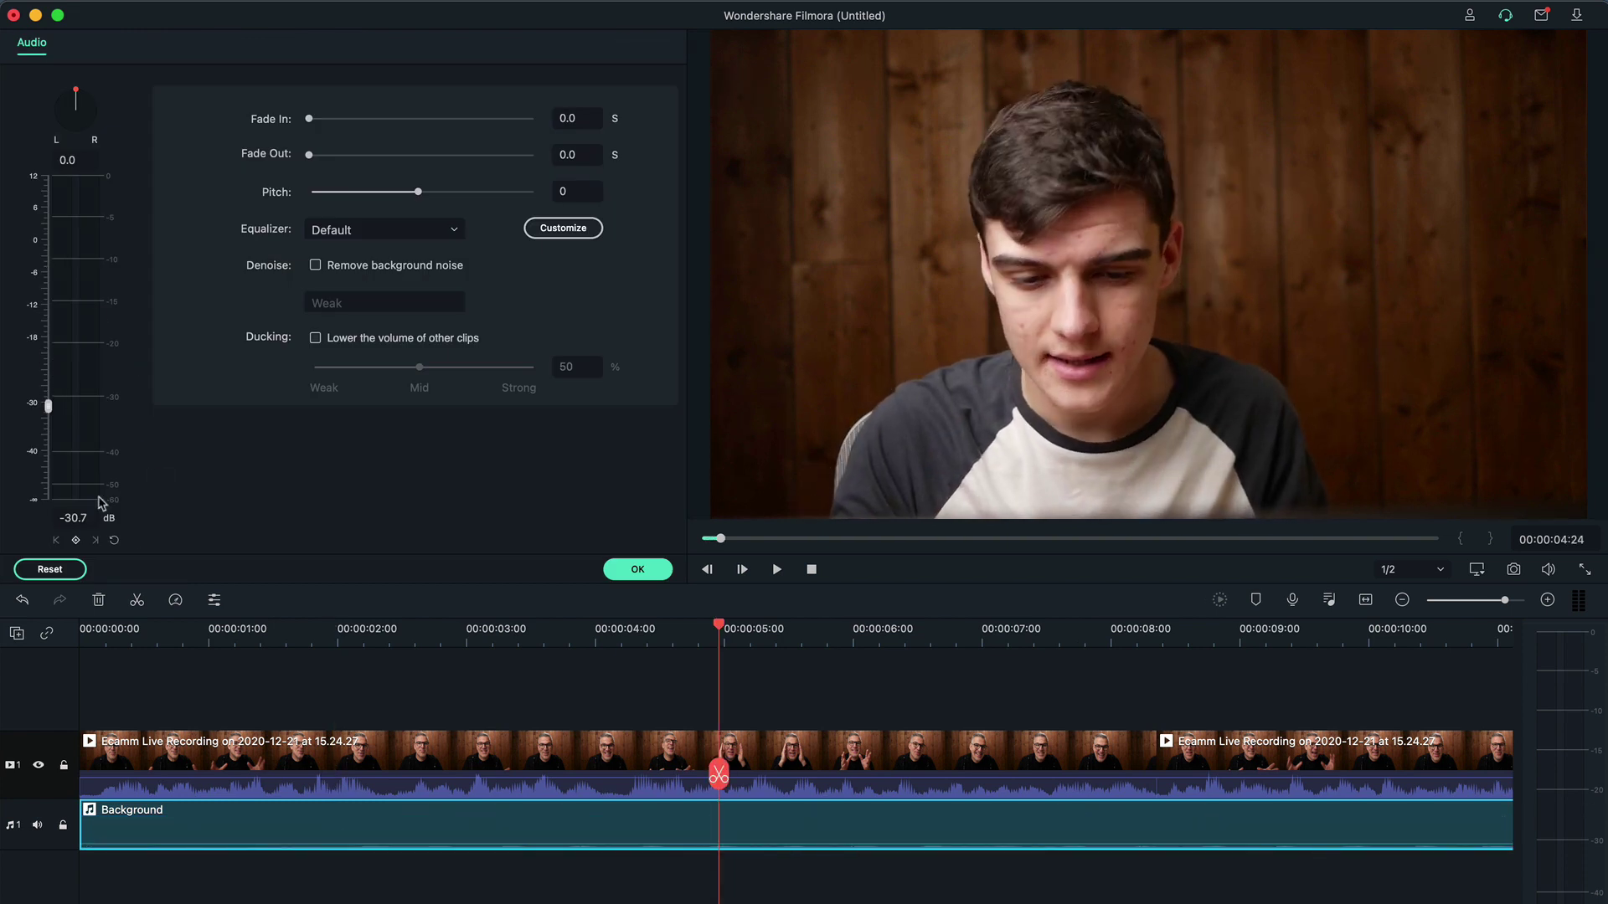
key("space")
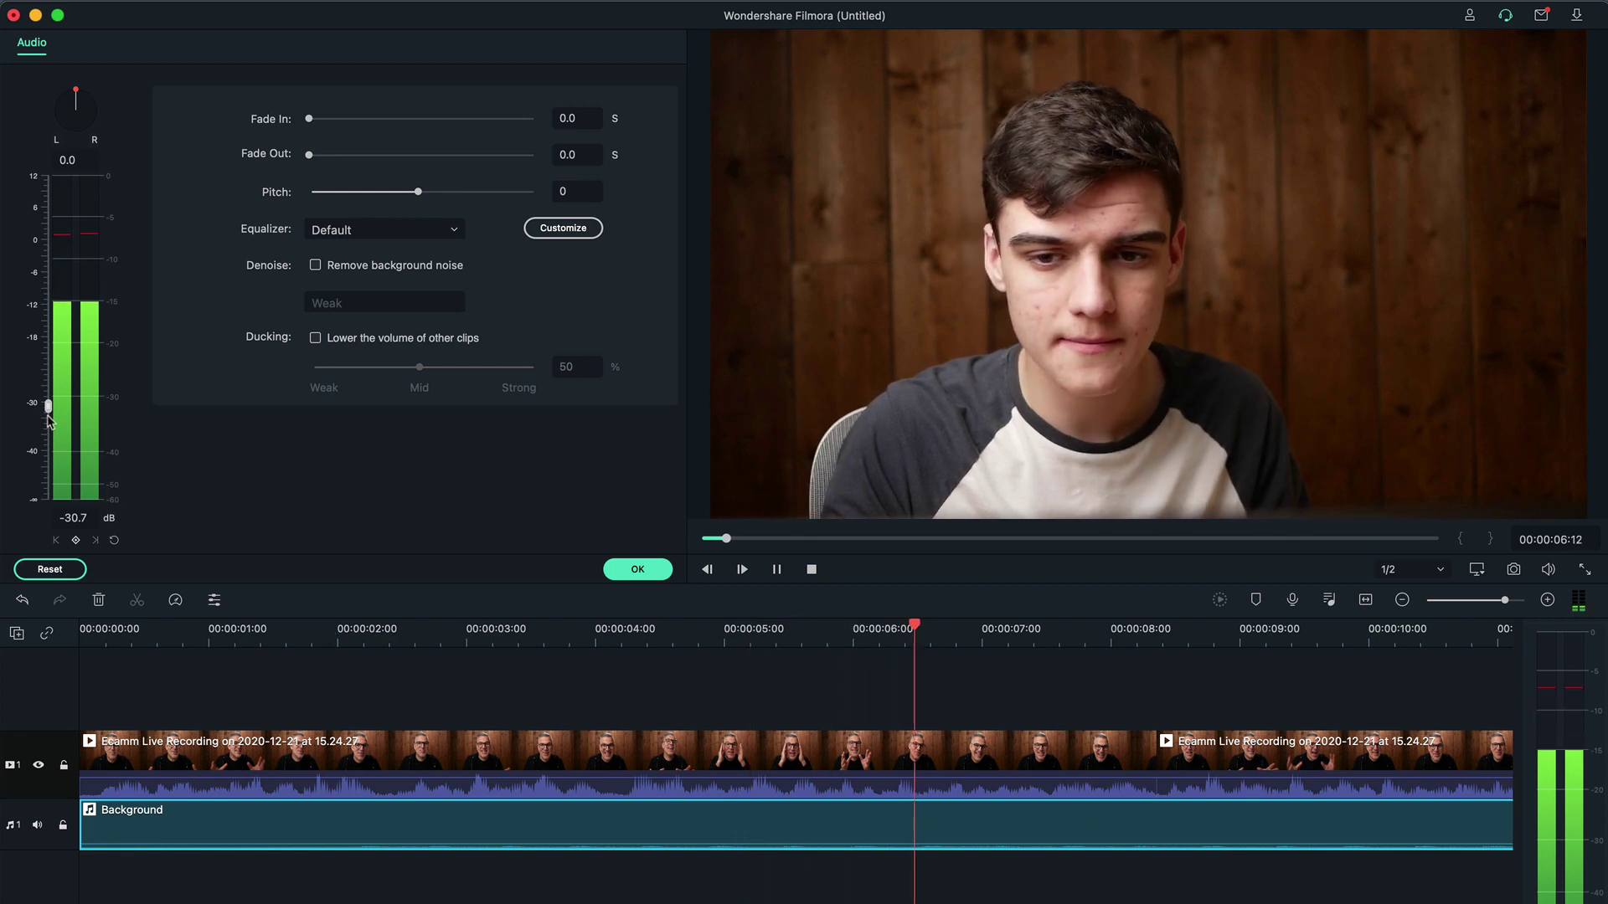
key("space")
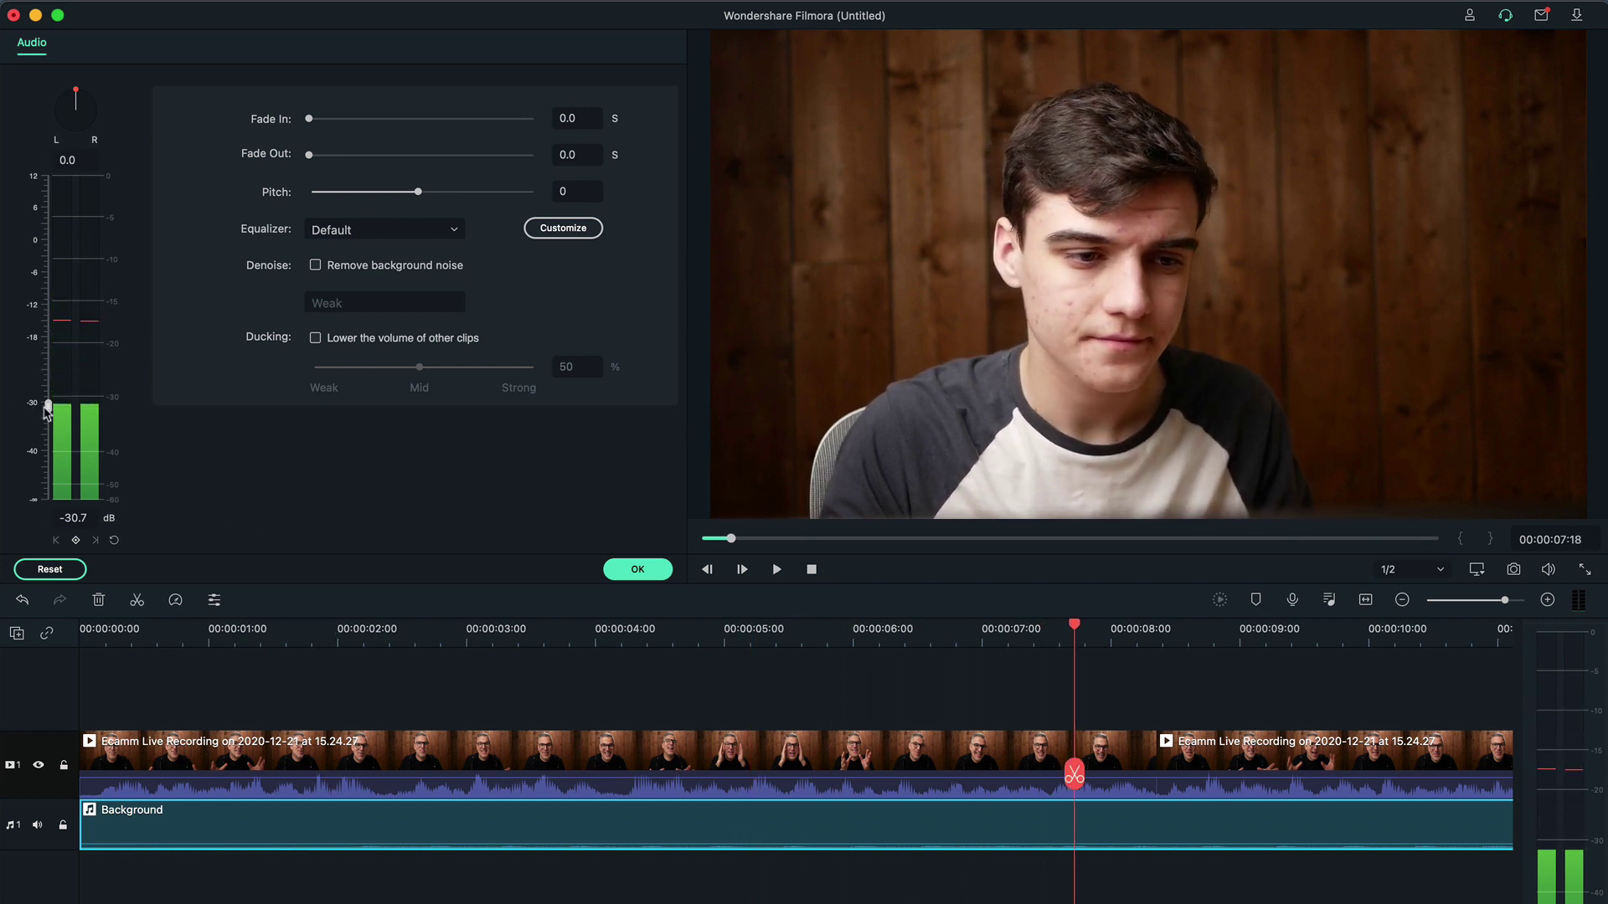
left_click_drag(46, 410, 47, 368)
key("space")
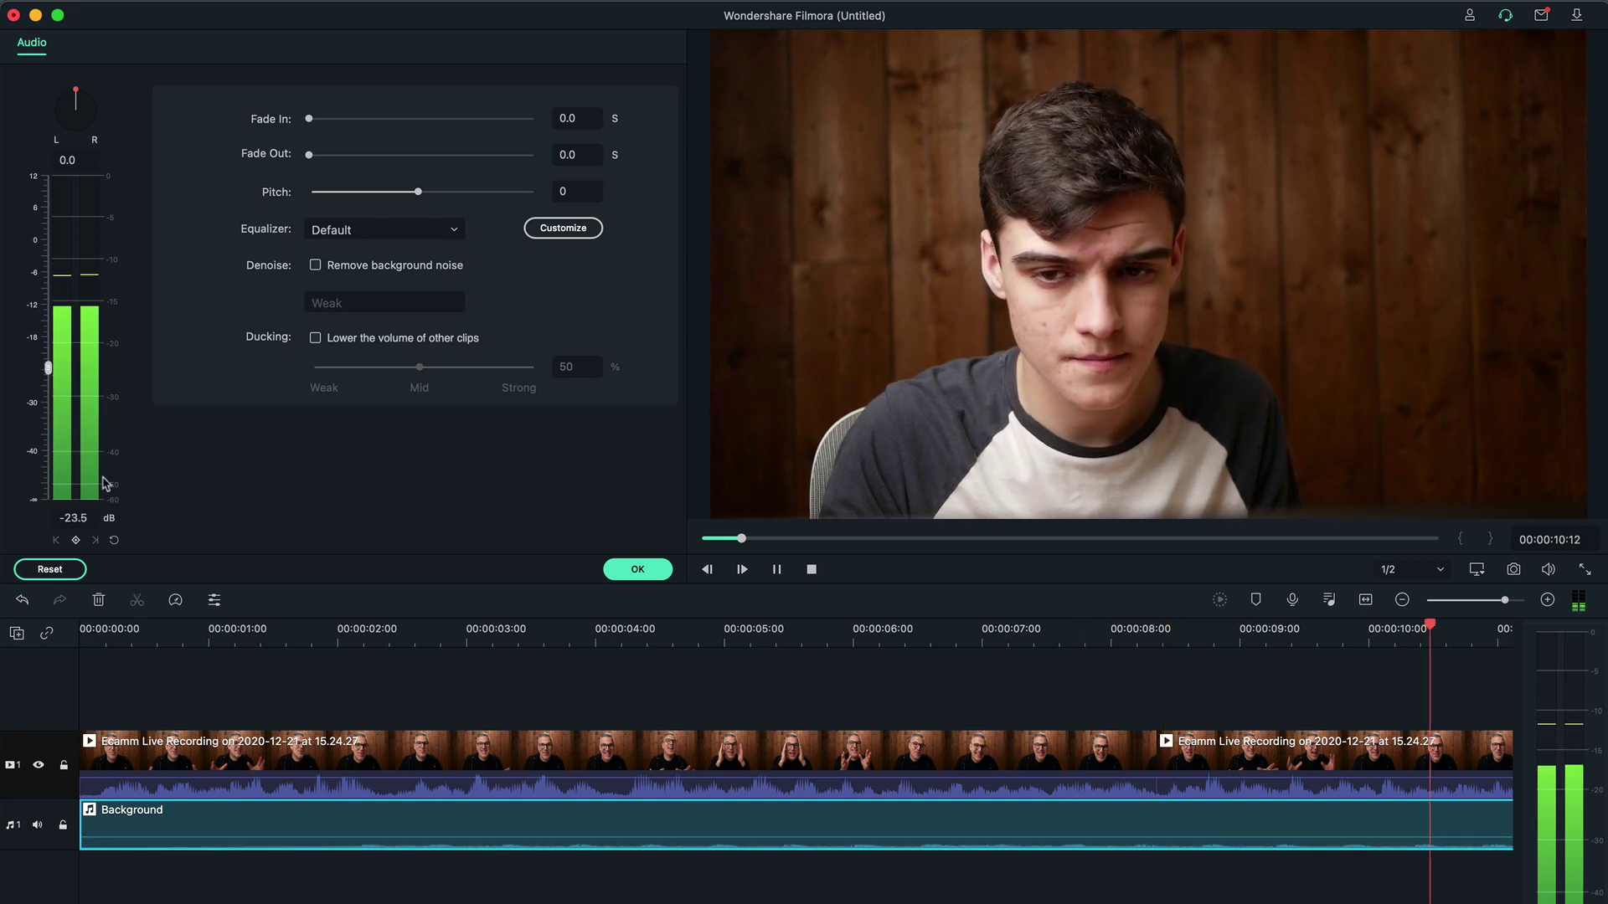
key("space")
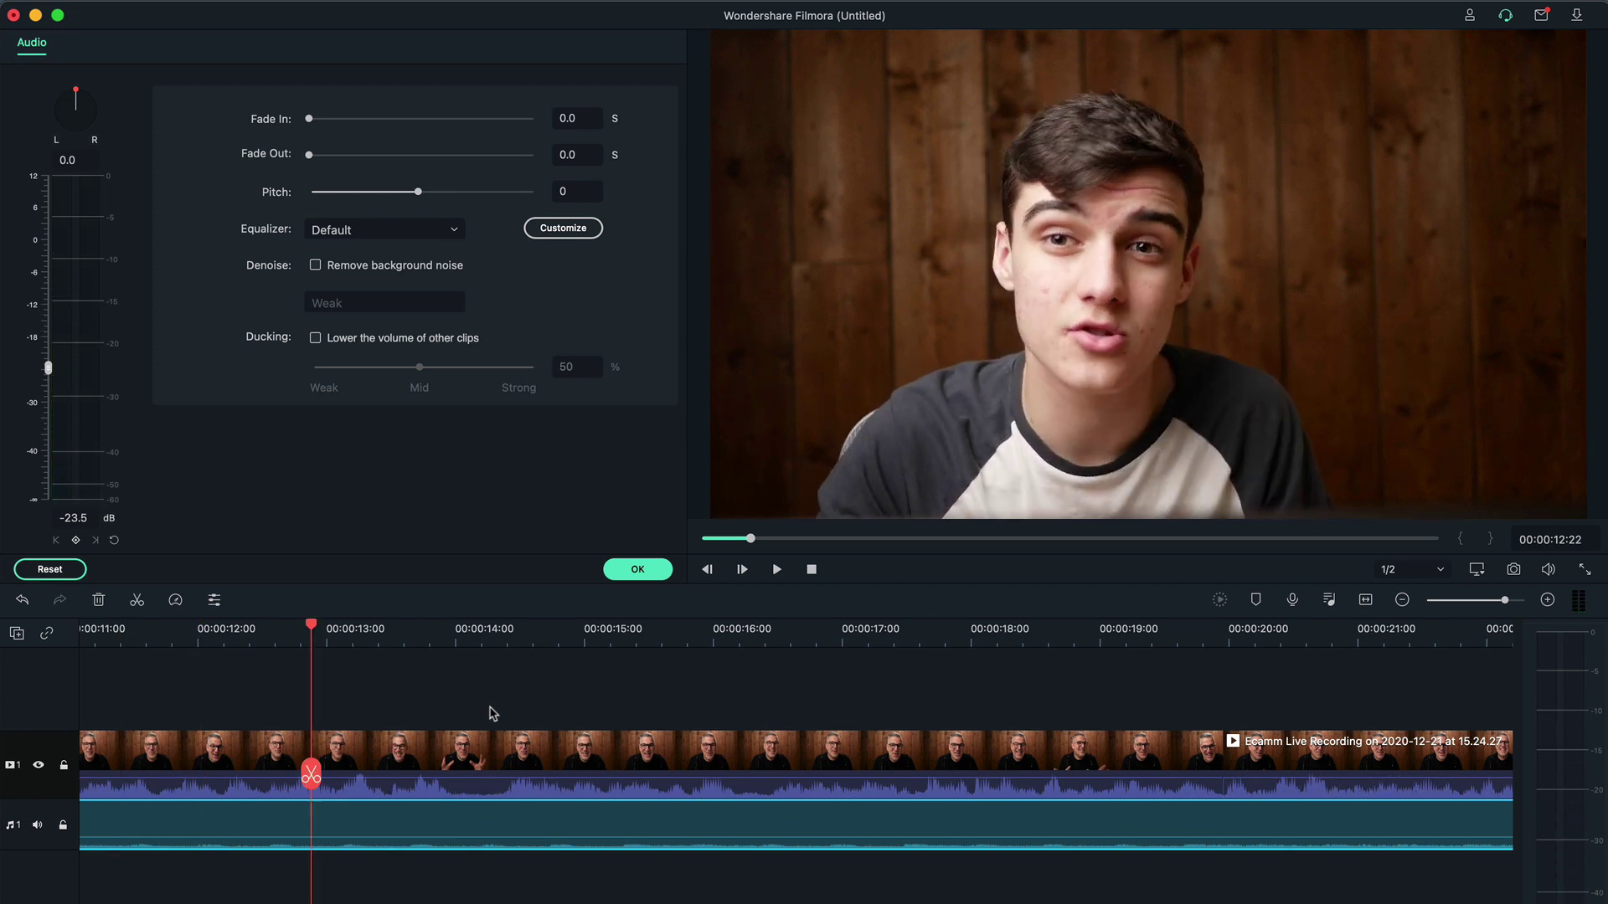
key("super+minus")
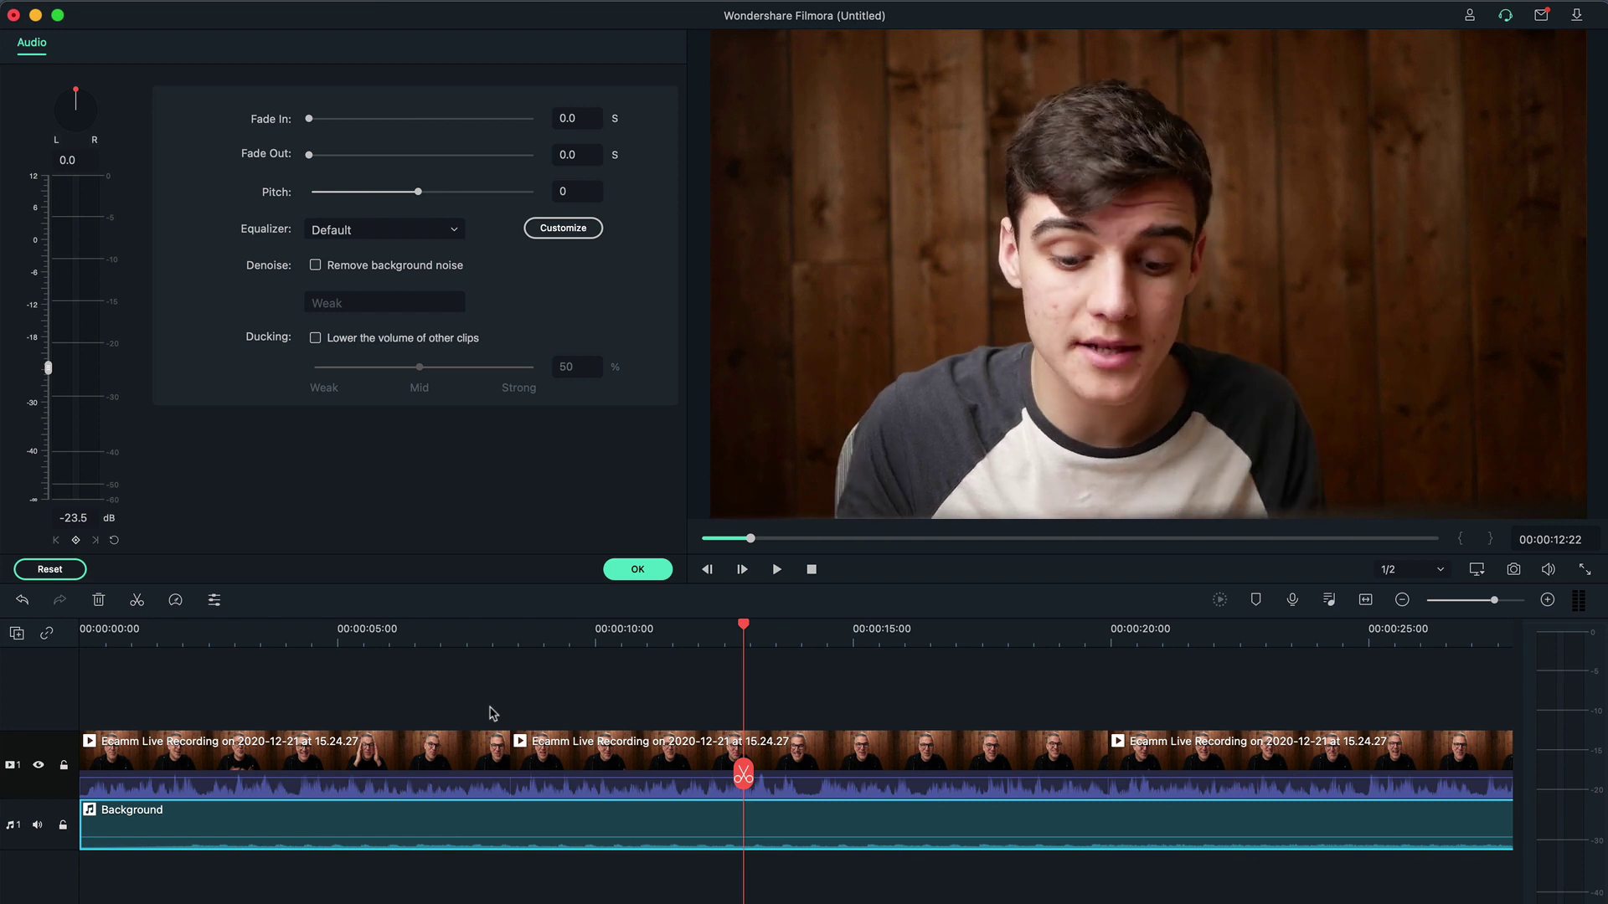
key("super+minus")
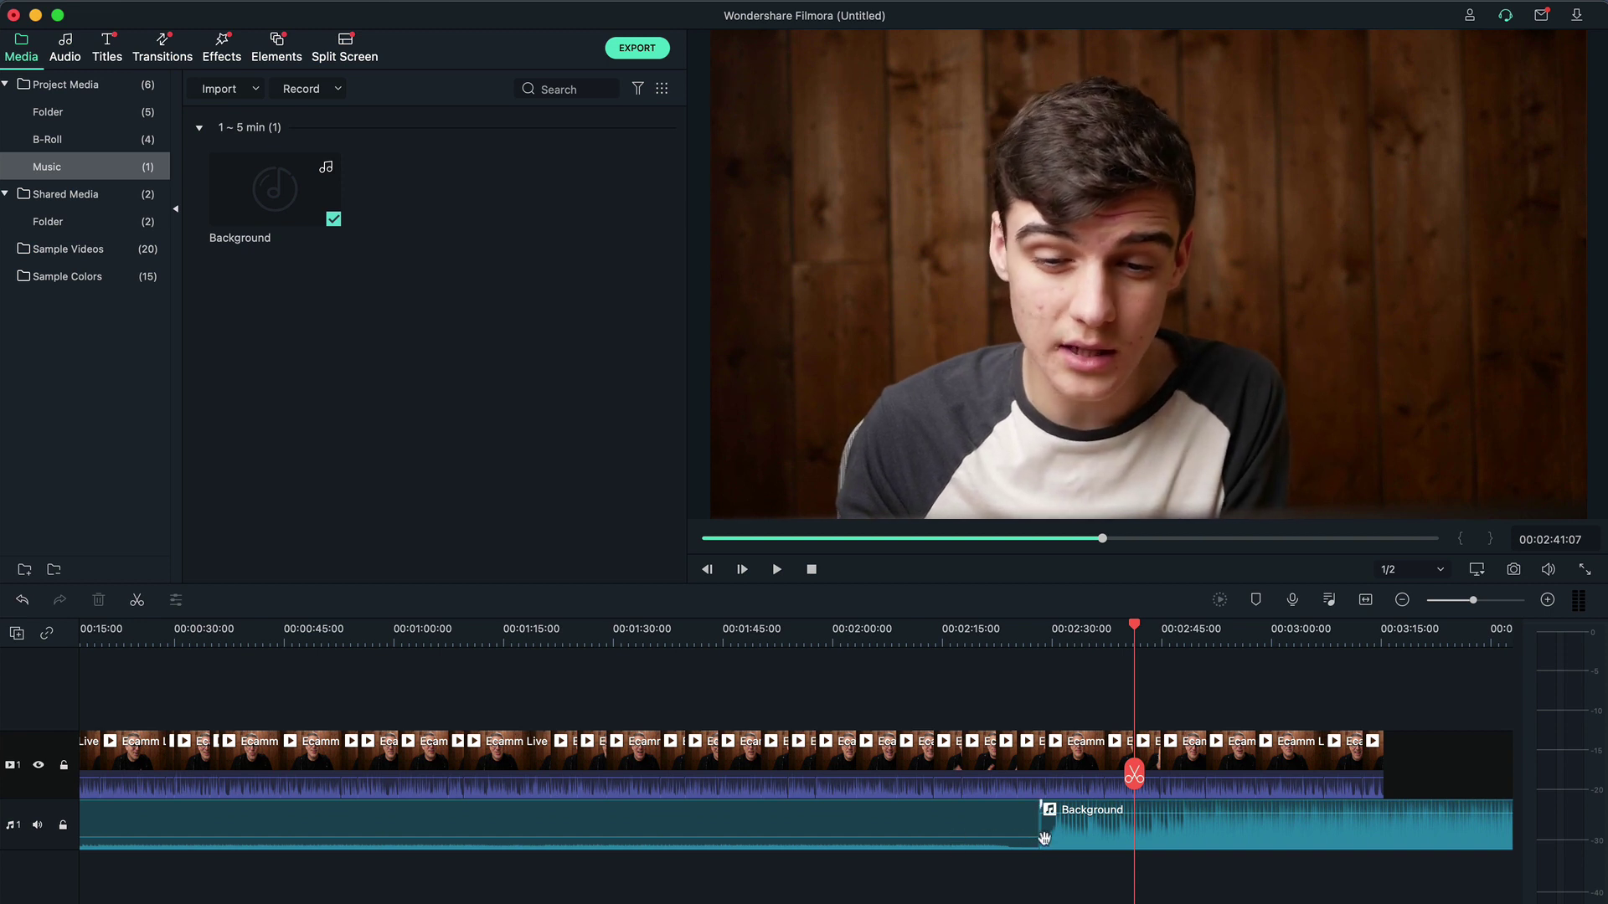
- Move the playhead to 00:03:15 and delete the second Background music clip from the timeline
scroll(1147, 829, "right", 3)
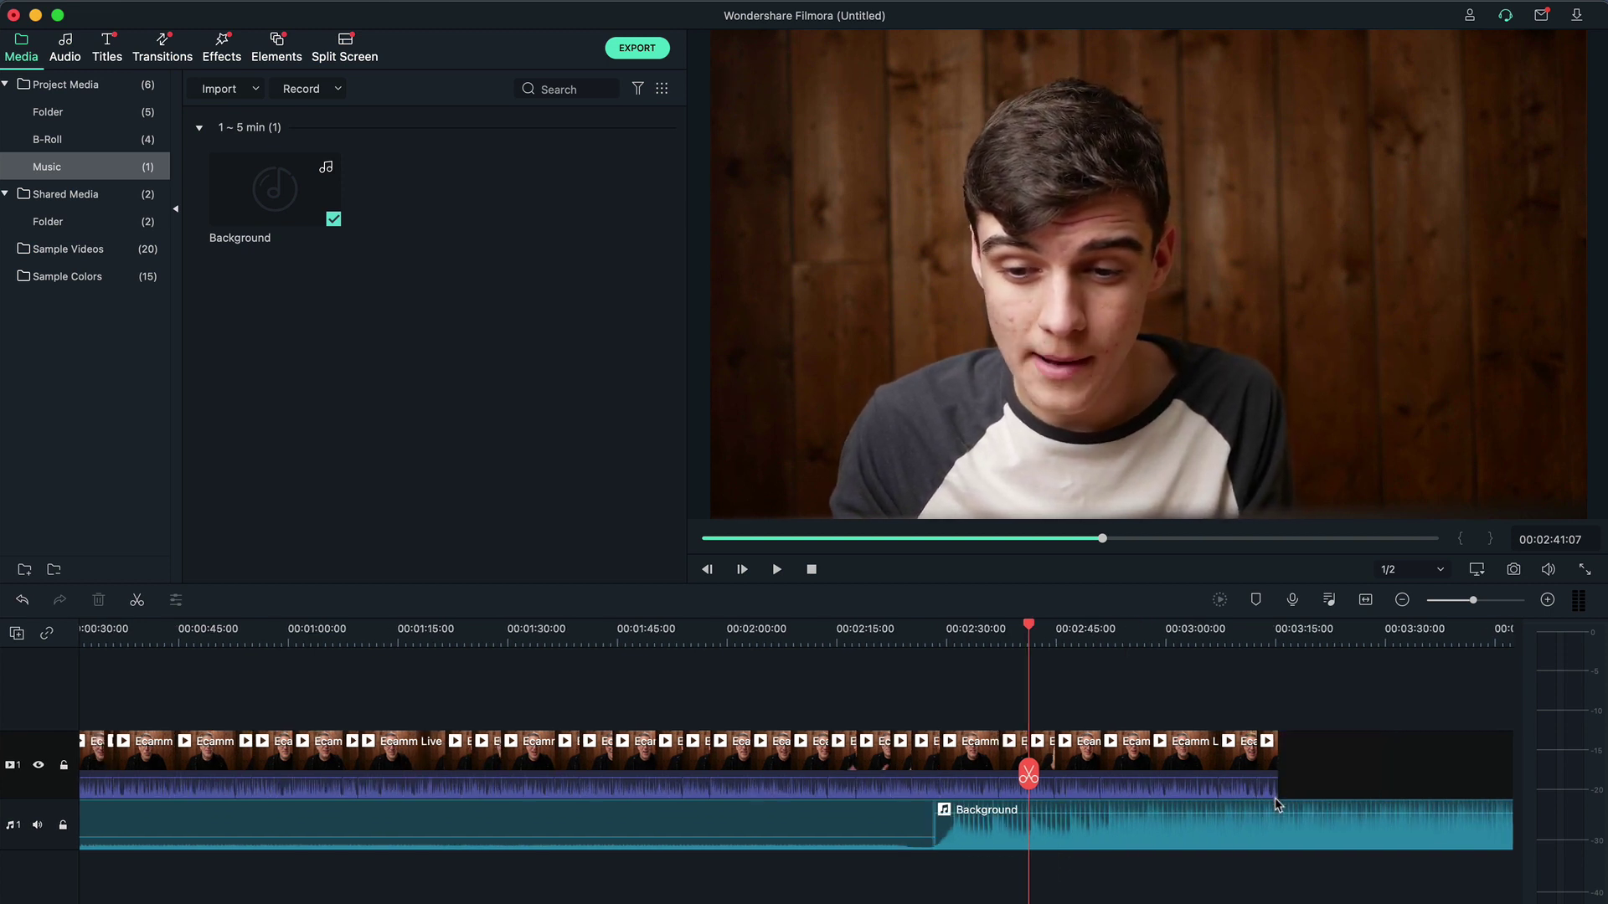
scroll(1160, 815, "right", 4)
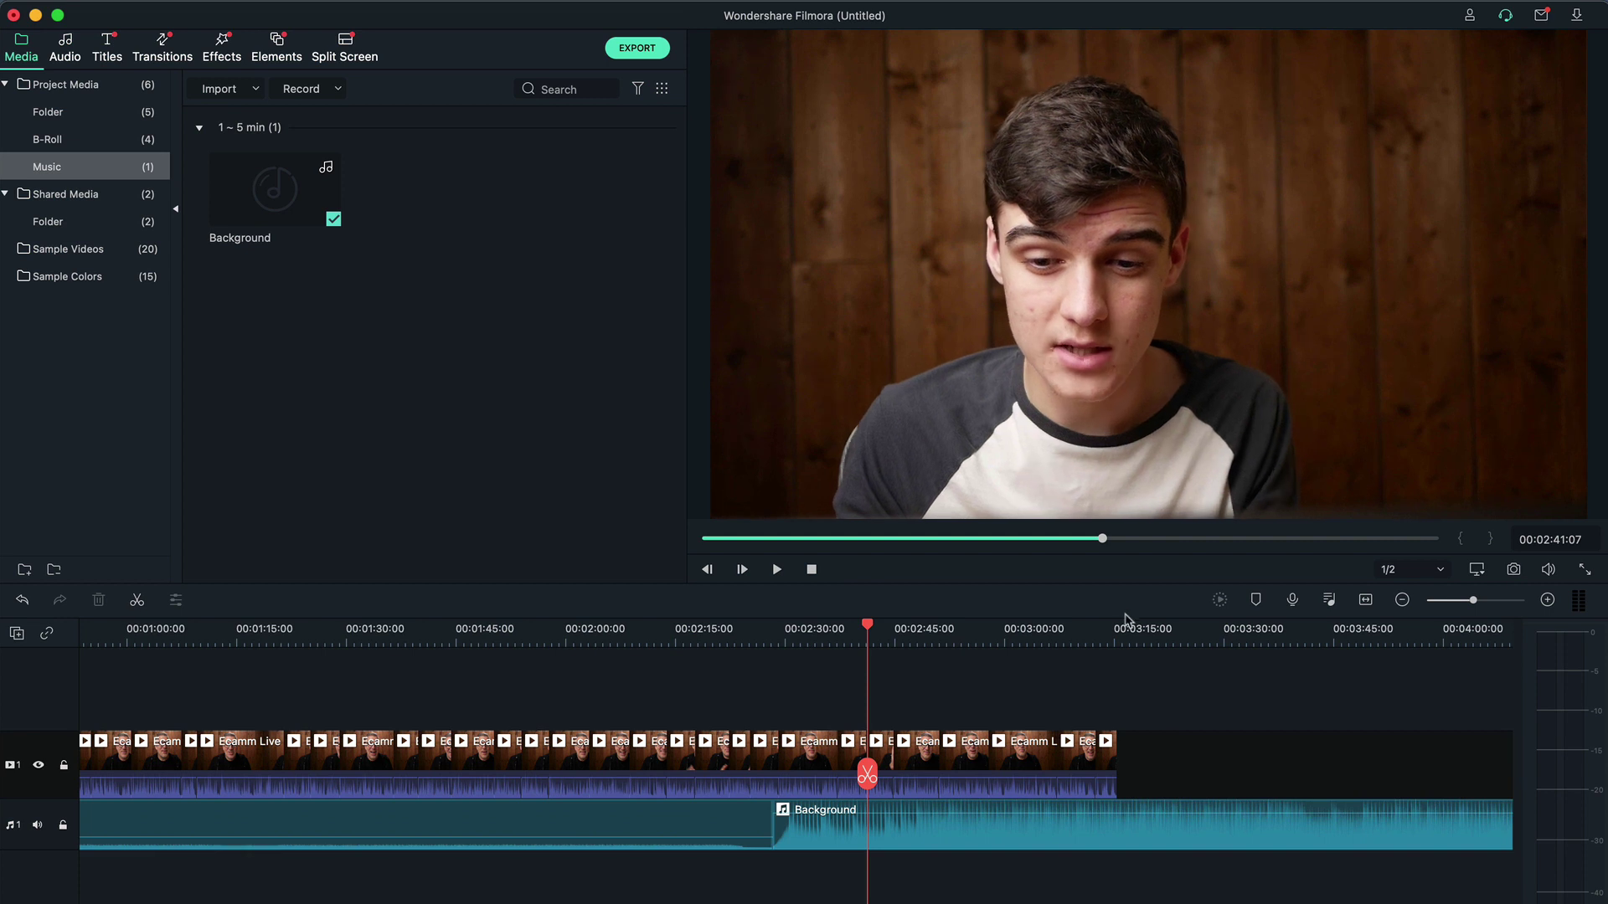
scroll(1173, 764, "right", 3)
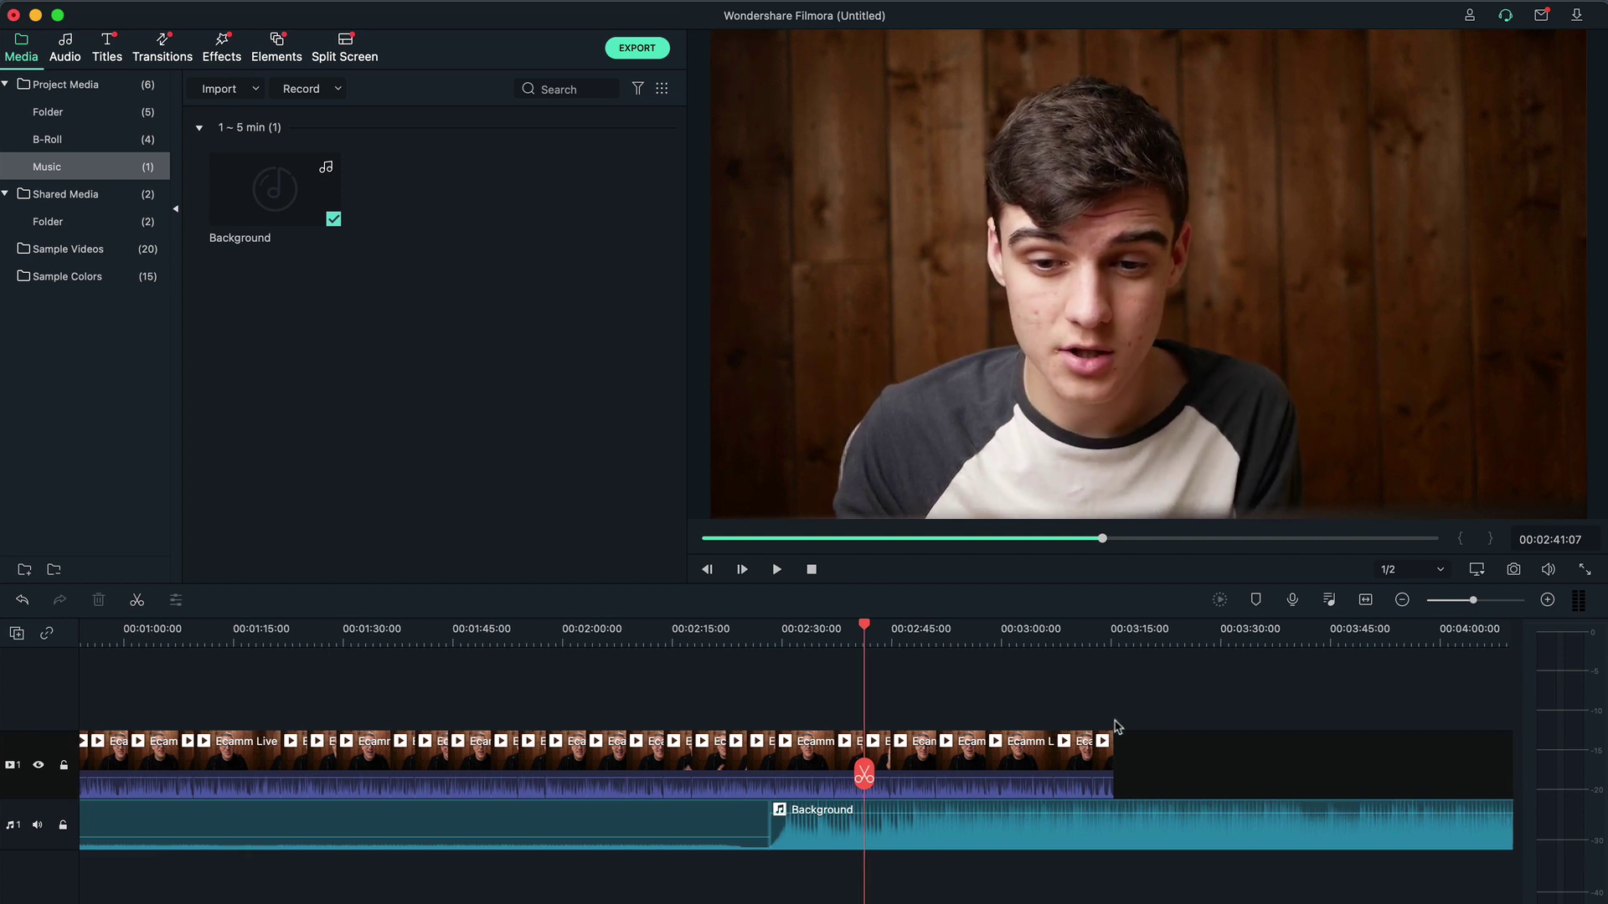
left_click(1003, 633)
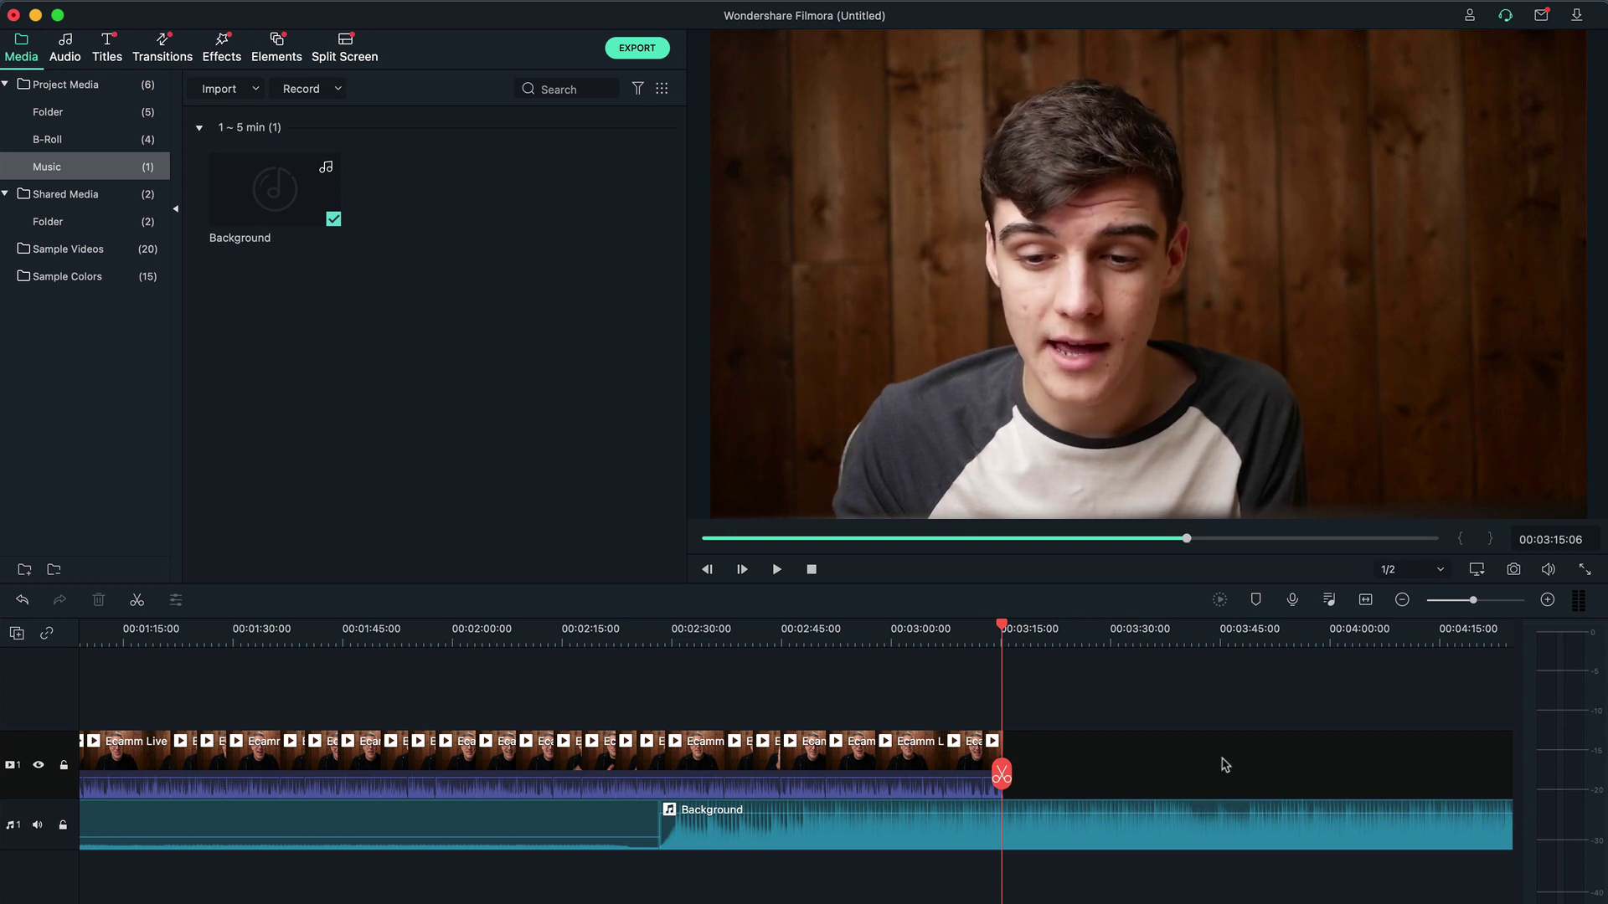
scroll(1187, 762, "right", 10)
scroll(1188, 762, "left", 7)
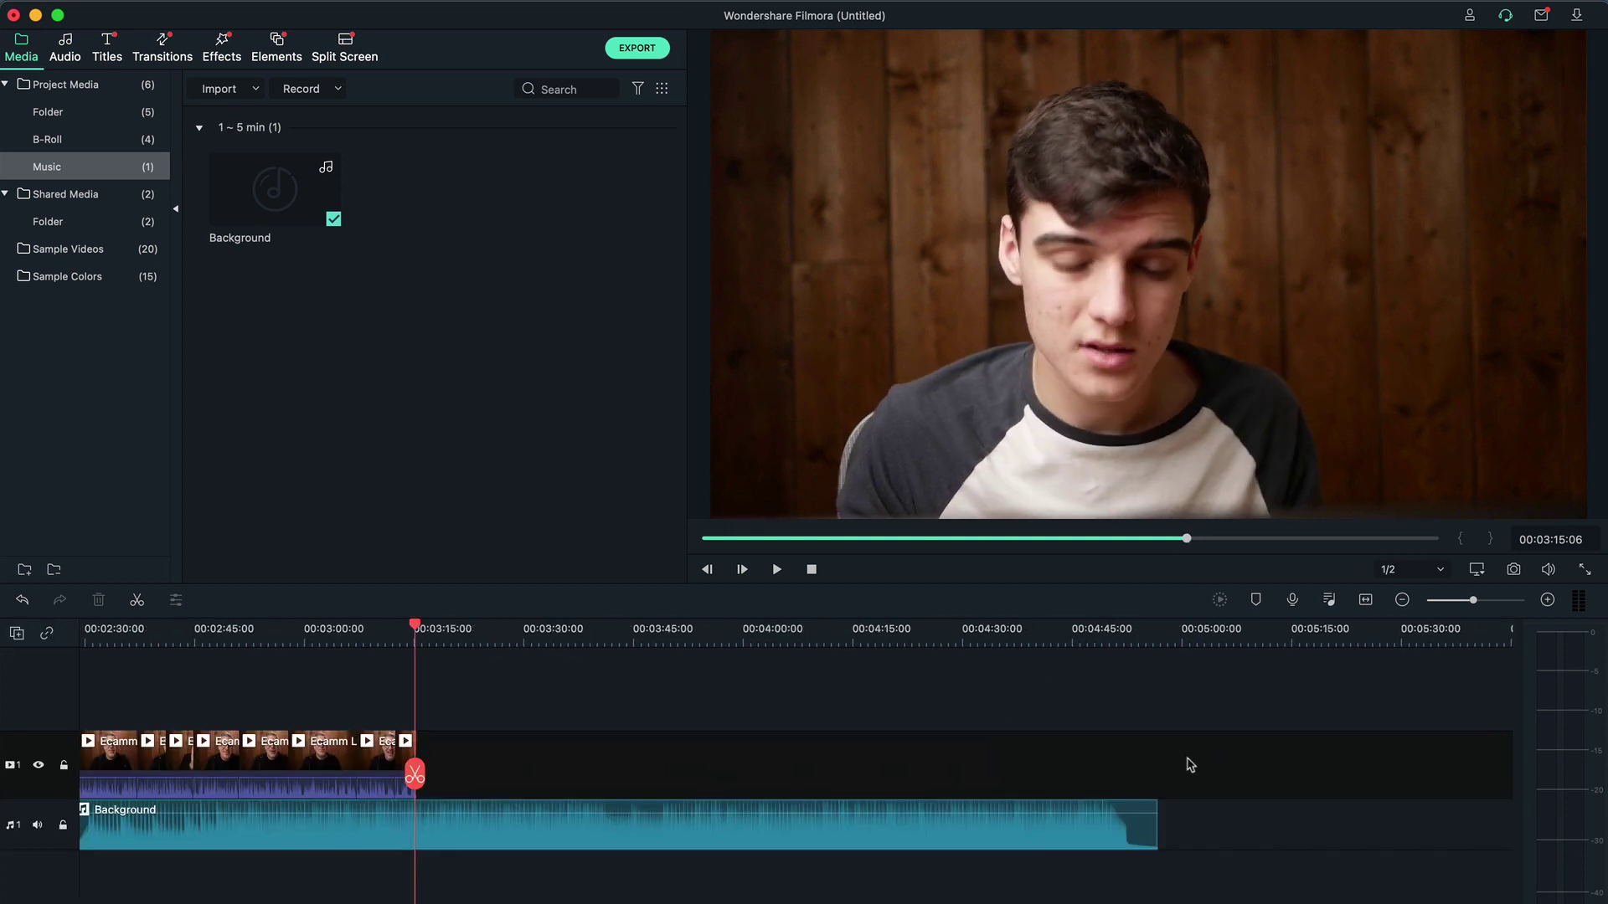
left_click(899, 838)
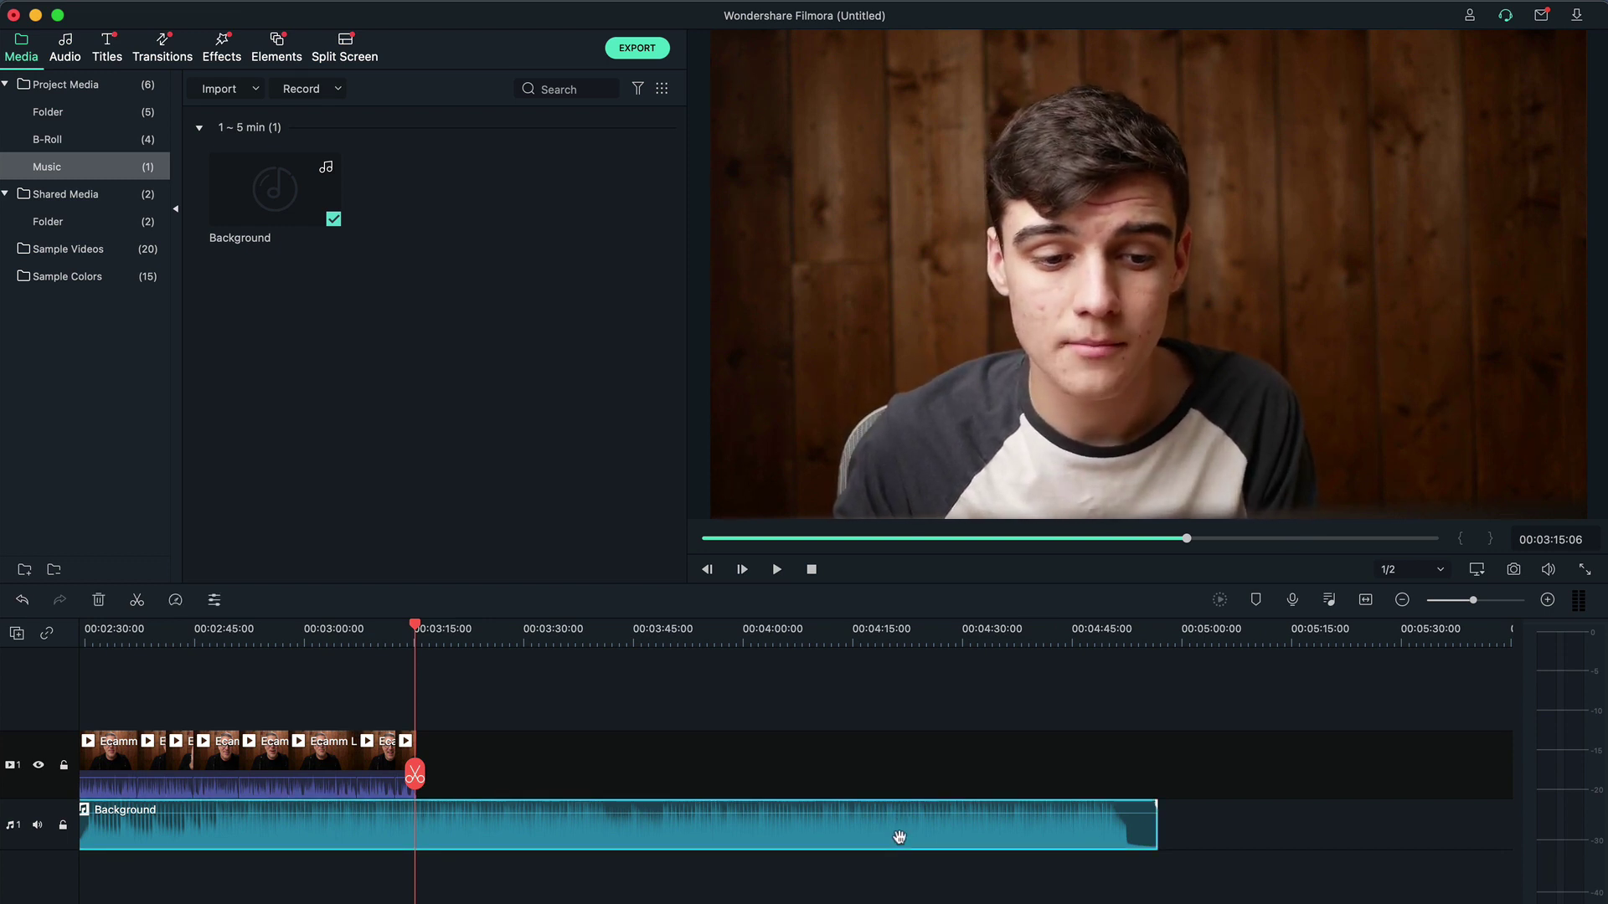
key("Delete")
- Delete the remaining Background music clip so the music track is empty
scroll(899, 838, "left", 7)
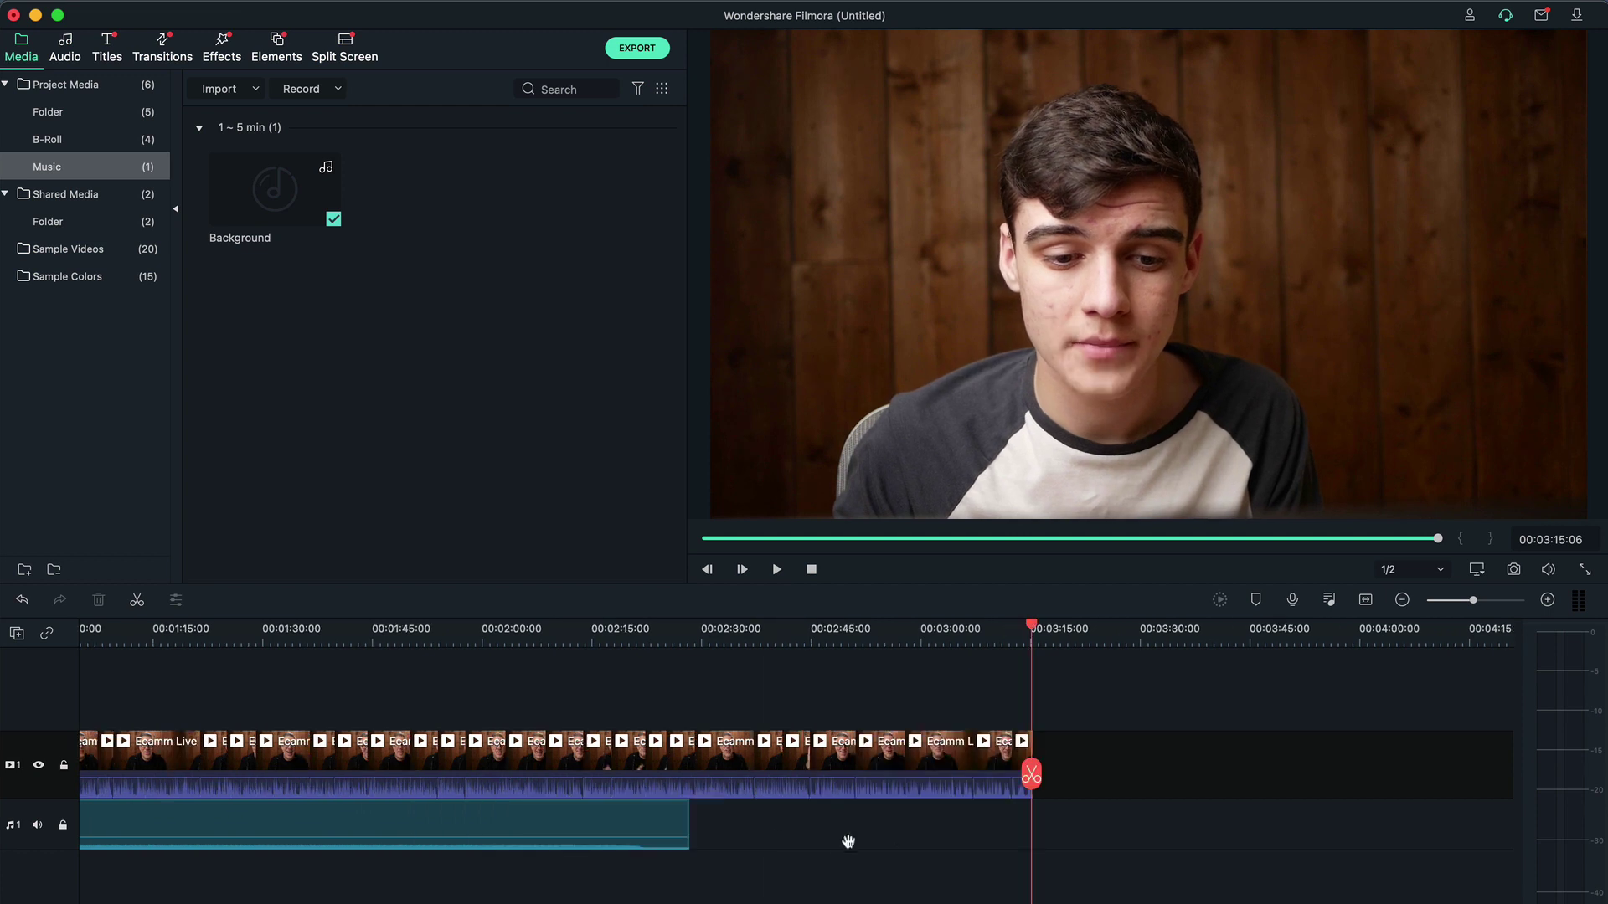
scroll(477, 825, "left", 5)
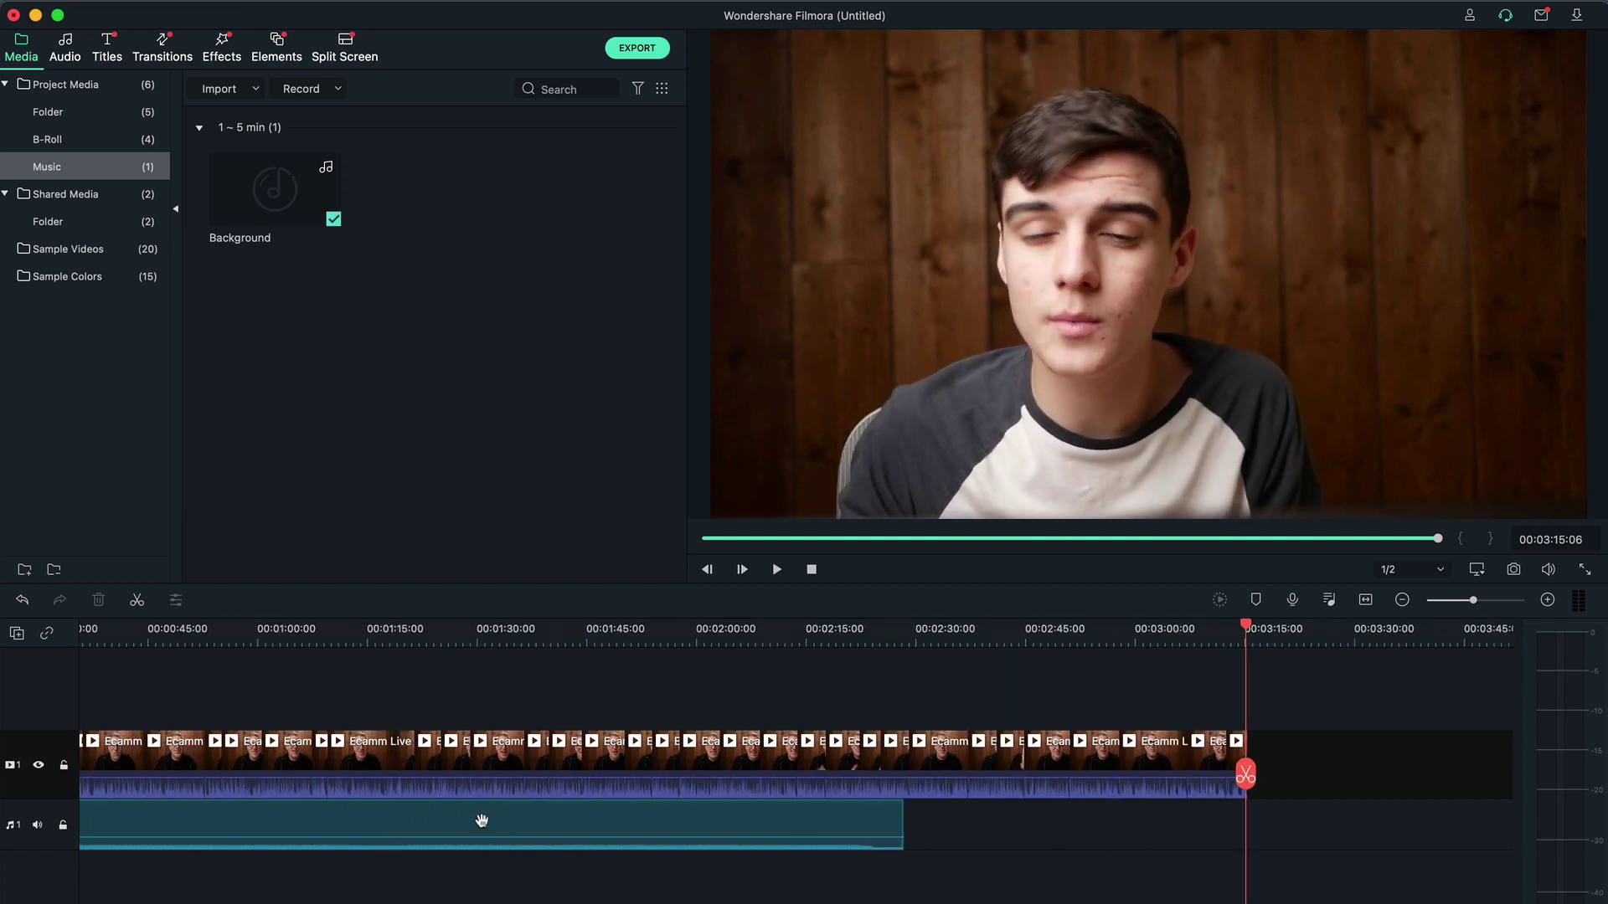
left_click(481, 820)
key("Delete")
scroll(481, 821, "left", 6)
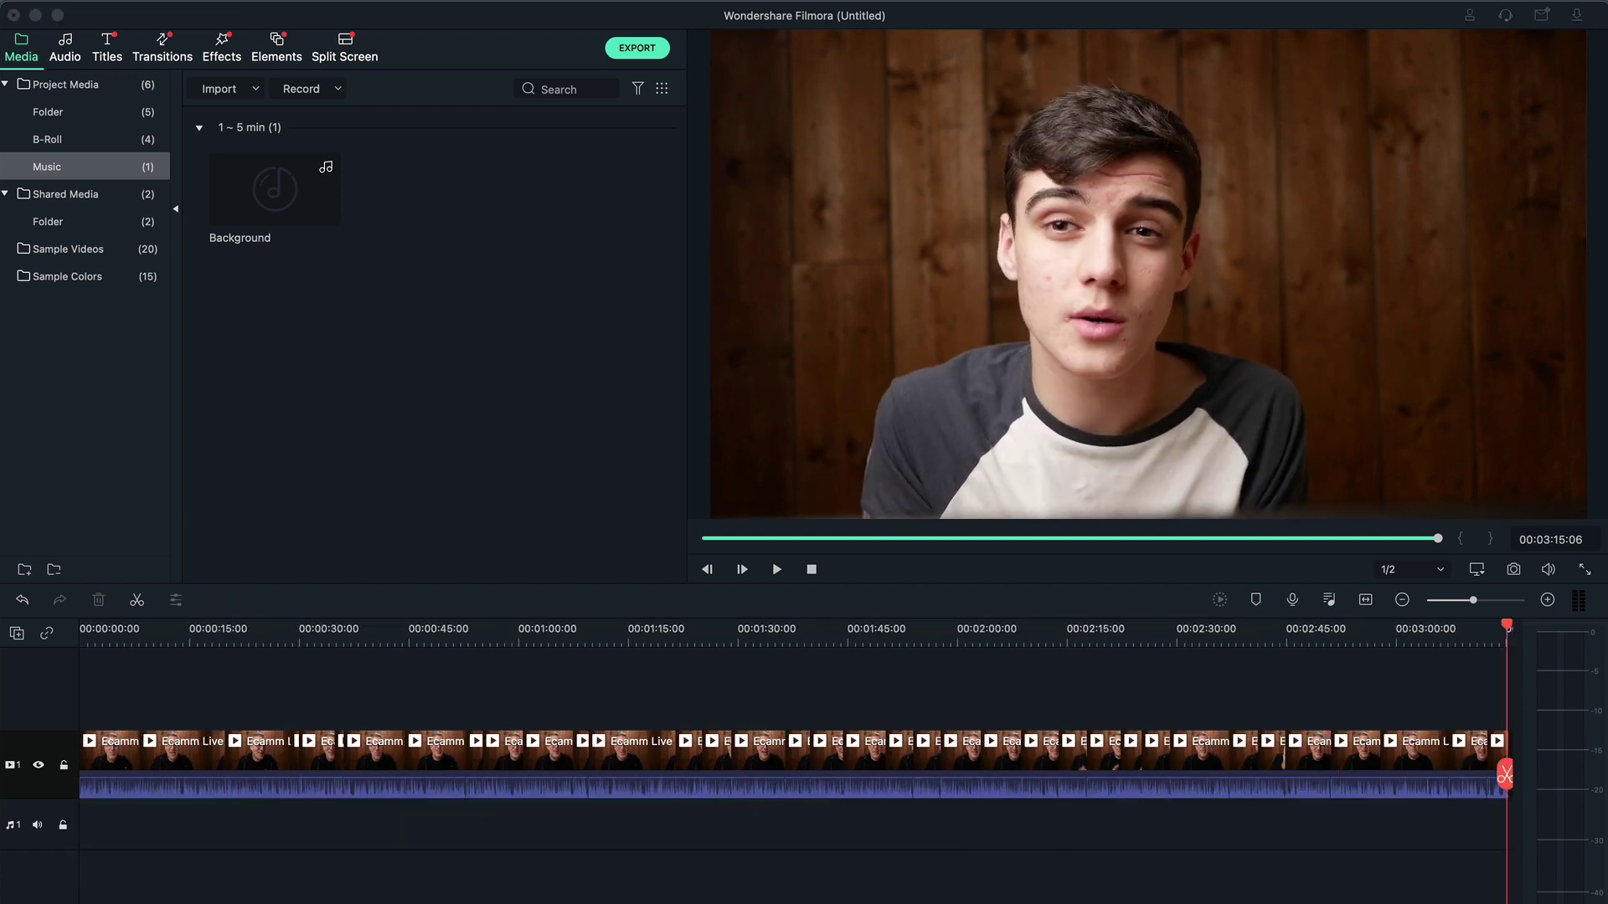